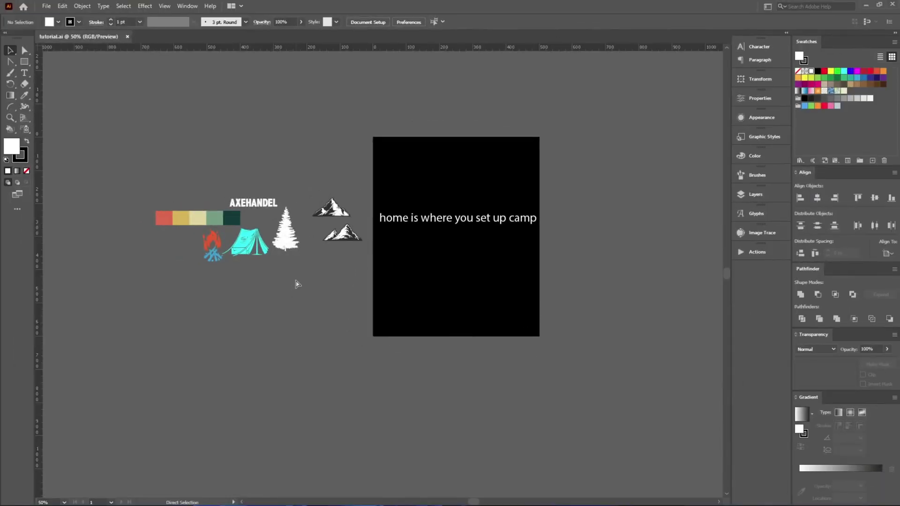
- Look over the mountains, tree, tent and campfire artwork placed beside the artboard
{"action": "scroll", "coordinate": [183, 230], "scroll_direction": "up", "scroll_amount": 4}
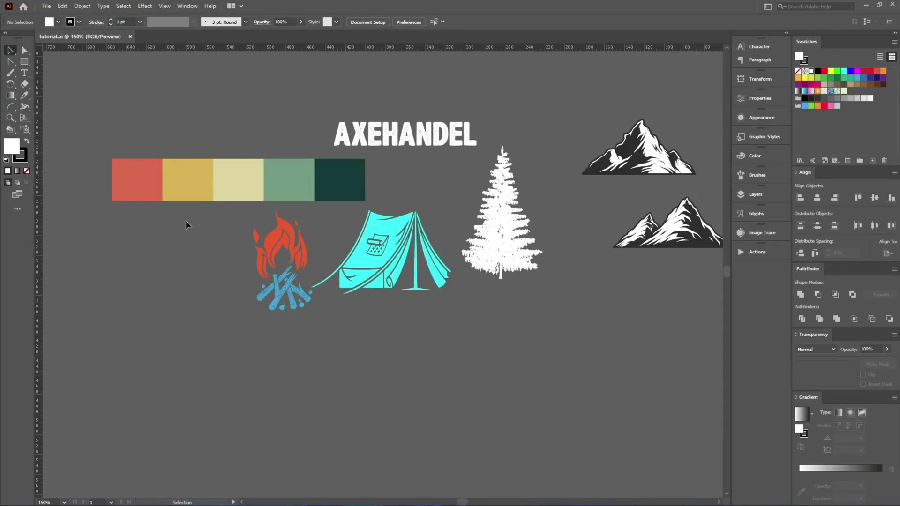
{"action": "left_click_drag", "start_coordinate": [474, 358], "coordinate": [340, 359]}
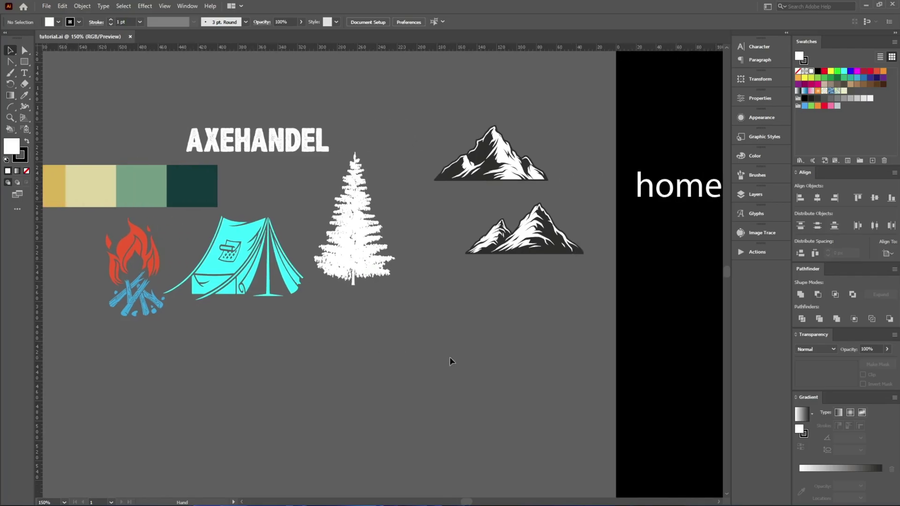
{"action": "left_click_drag", "start_coordinate": [460, 145], "coordinate": [428, 358]}
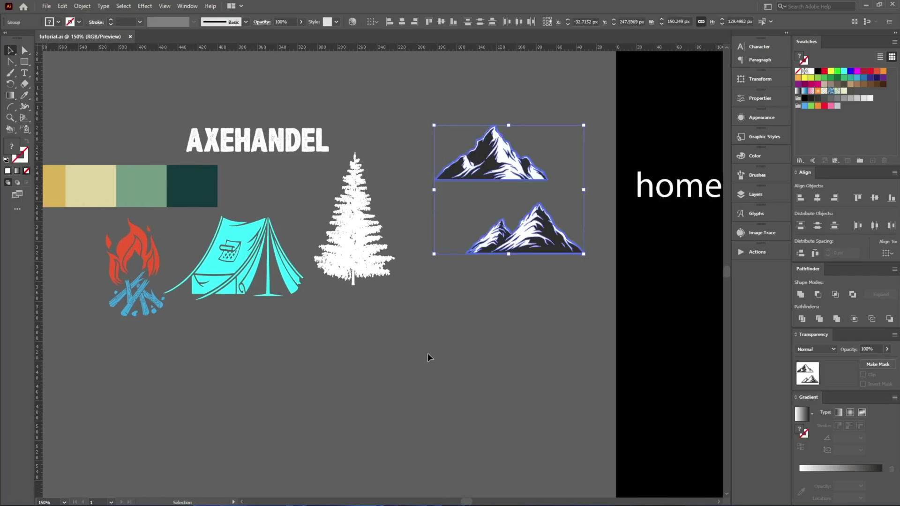
{"action": "left_click", "coordinate": [330, 212]}
{"action": "left_click", "coordinate": [206, 287]}
{"action": "left_click", "coordinate": [136, 302]}
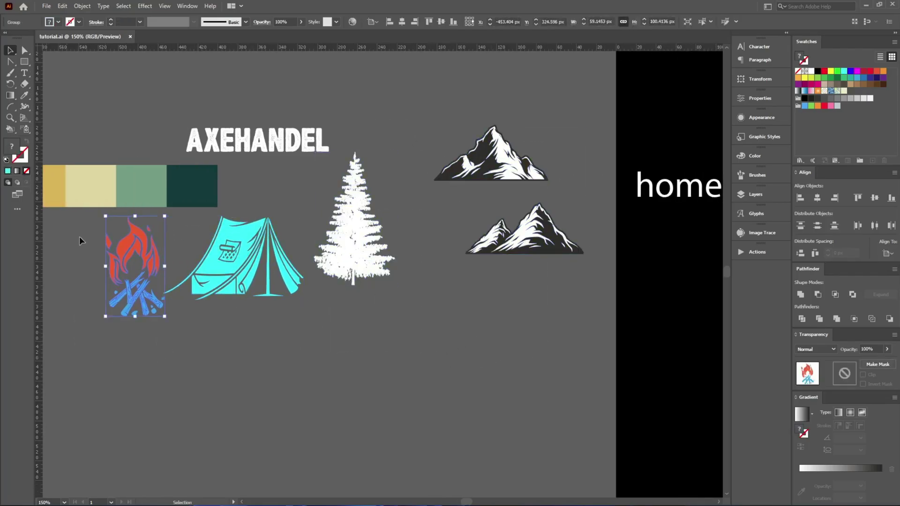
{"action": "left_click", "coordinate": [80, 236]}
- Move the five-colour palette above the mountain artwork and stretch it taller, to about 113 px high
{"action": "left_click_drag", "start_coordinate": [159, 174], "coordinate": [418, 84]}
{"action": "left_click_drag", "start_coordinate": [350, 118], "coordinate": [366, 53]}
{"action": "left_click_drag", "start_coordinate": [559, 207], "coordinate": [179, 203]}
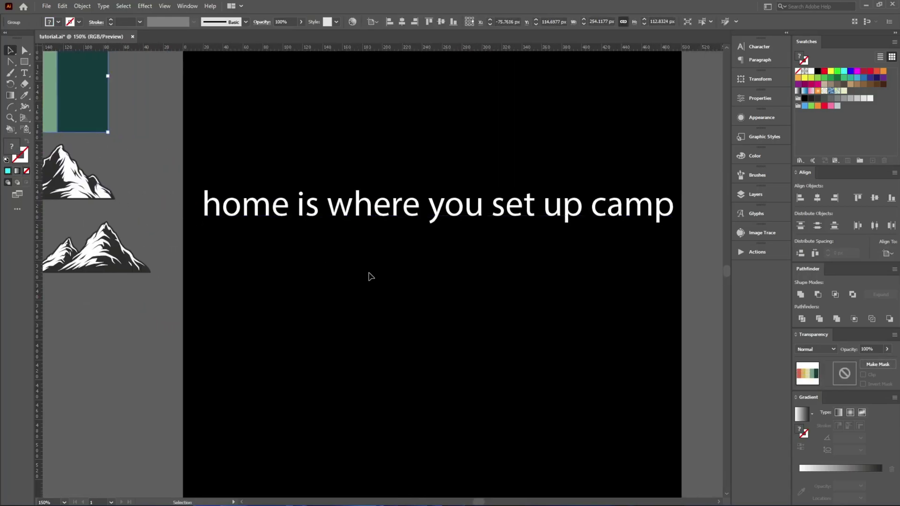
{"action": "left_click", "coordinate": [371, 276]}
{"action": "left_click_drag", "start_coordinate": [417, 268], "coordinate": [372, 268]}
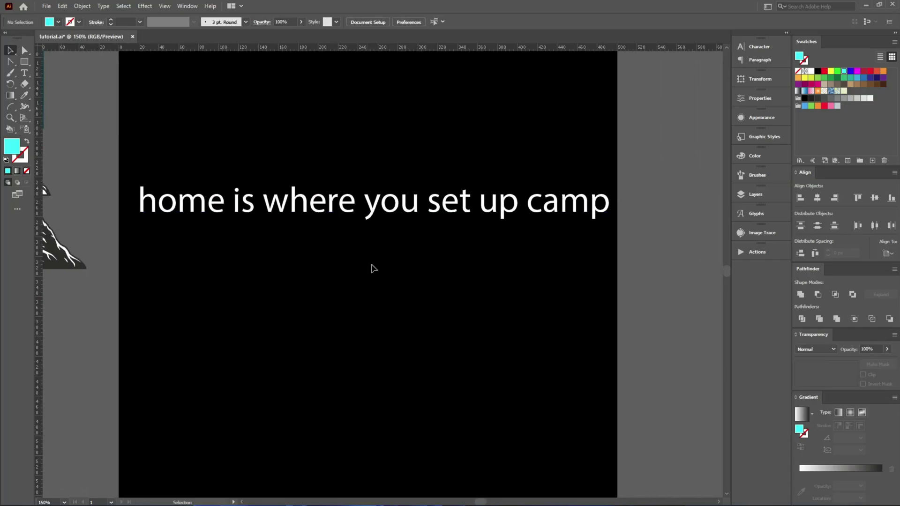
- Move the AXEHANDEL font sample onto the artboard, below the "home is where you set up camp" phrase
{"action": "scroll", "coordinate": [190, 207], "scroll_direction": "left", "scroll_amount": 5}
{"action": "scroll", "coordinate": [191, 206], "scroll_direction": "down", "scroll_amount": 1}
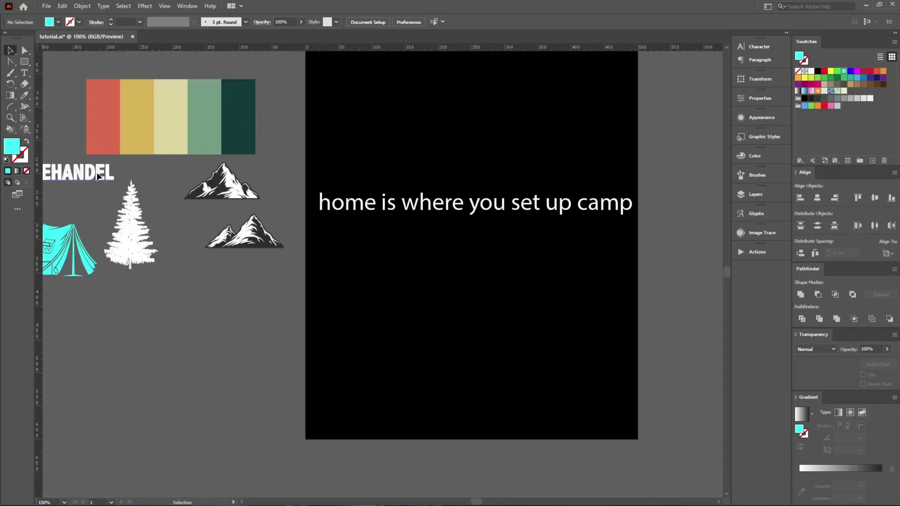
{"action": "left_click_drag", "start_coordinate": [99, 176], "coordinate": [482, 246]}
{"action": "scroll", "coordinate": [434, 236], "scroll_direction": "up", "scroll_amount": 4}
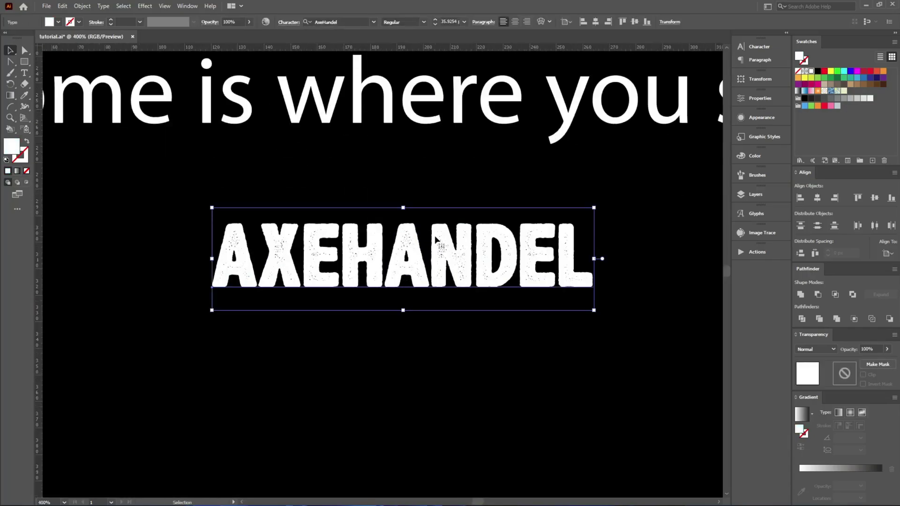
{"action": "scroll", "coordinate": [434, 235], "scroll_direction": "down", "scroll_amount": 3}
{"action": "left_click_drag", "start_coordinate": [410, 289], "coordinate": [300, 448]}
- Reposition the phrase higher on the artboard and break it into three lines: "home is where", "you set up" and "camp"
{"action": "left_click_drag", "start_coordinate": [323, 360], "coordinate": [408, 279]}
{"action": "left_click", "coordinate": [422, 339]}
{"action": "key", "text": "t"}
{"action": "left_click", "coordinate": [432, 269]}
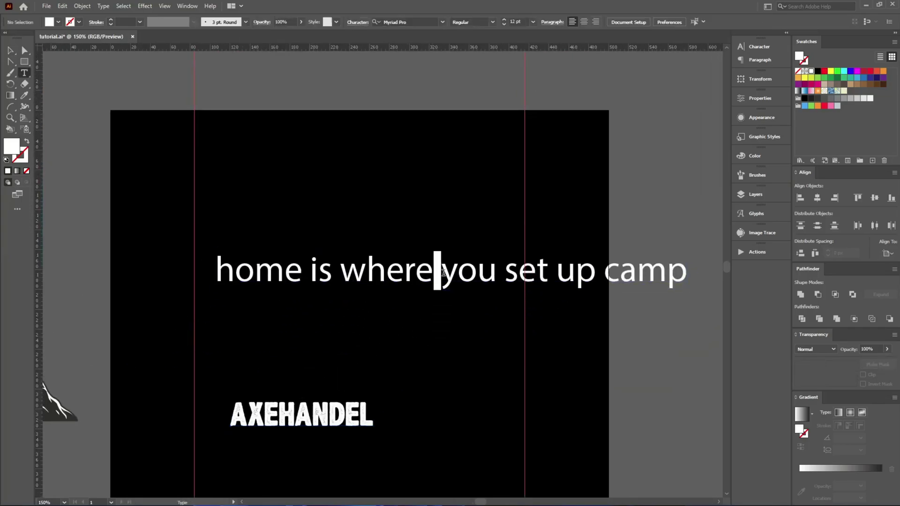
{"action": "key", "text": "Return"}
{"action": "key", "text": "Return"}
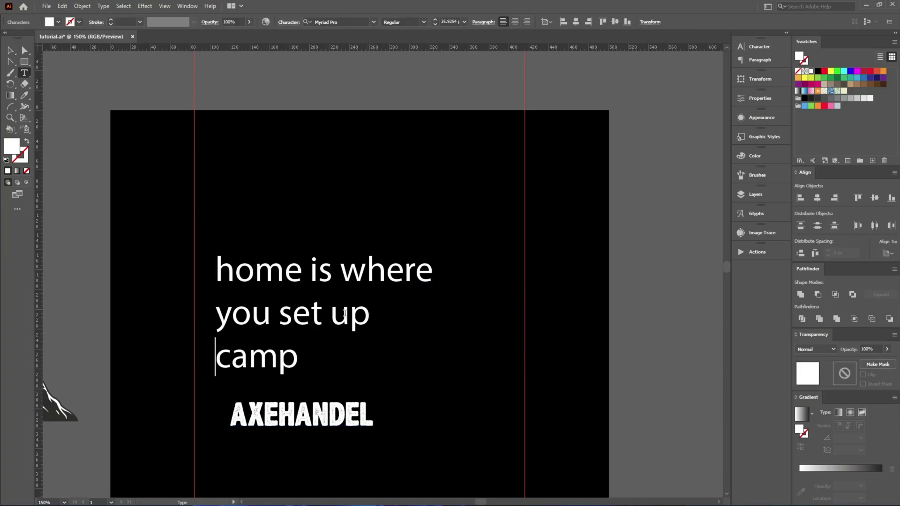
{"action": "key", "text": "Escape"}
- Move the three-line phrase up and run the script that splits it into separate text objects per line
{"action": "left_click_drag", "start_coordinate": [336, 319], "coordinate": [376, 267]}
{"action": "left_click", "coordinate": [47, 6]}
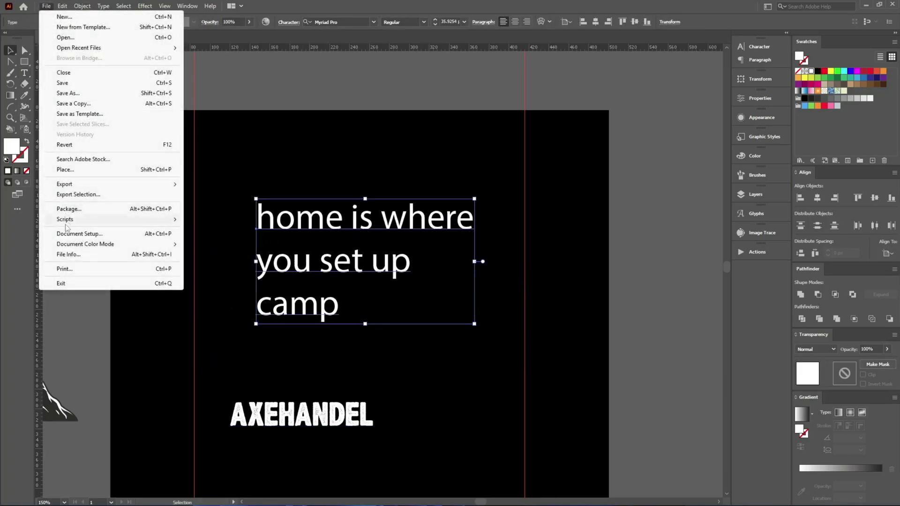
{"action": "mouse_move", "coordinate": [66, 221]}
{"action": "left_click", "coordinate": [209, 230]}
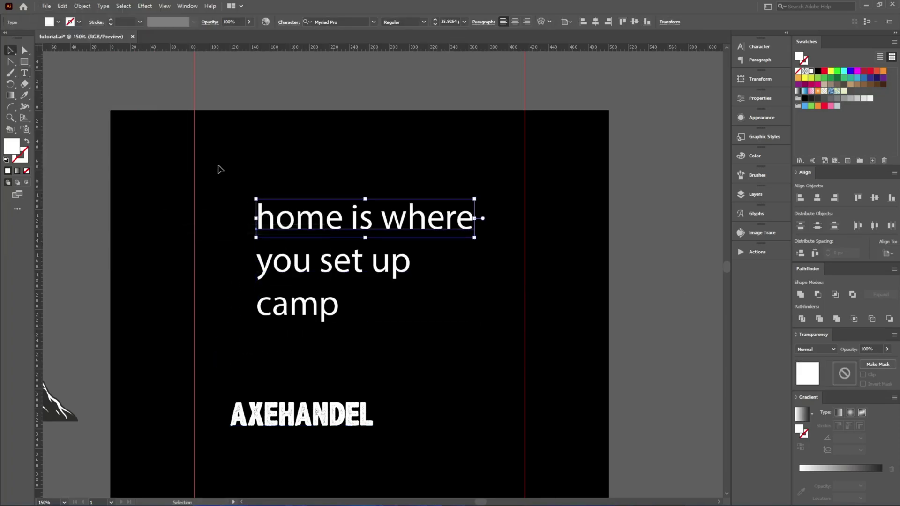
- Apply the AXEHANDEL sample's font style to all three text lines with the Eyedropper and delete the sample
{"action": "left_click_drag", "start_coordinate": [212, 162], "coordinate": [314, 375]}
{"action": "key", "text": "i"}
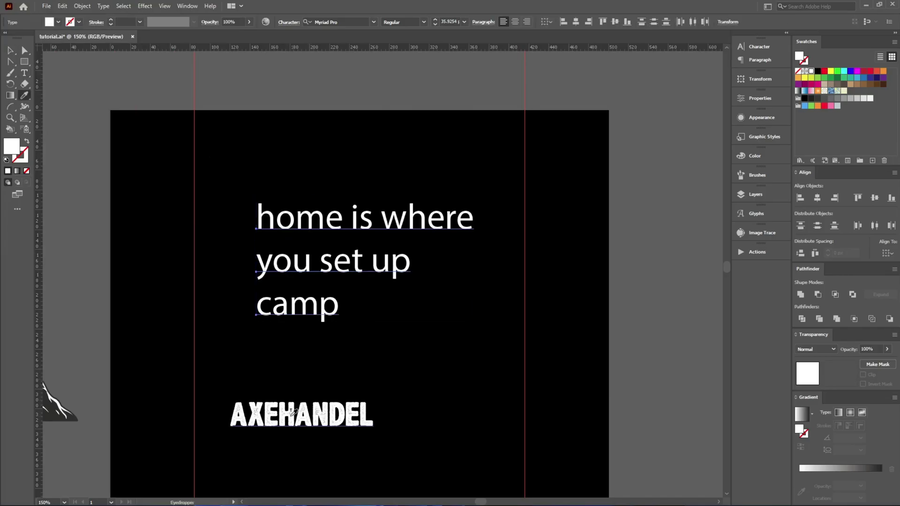
{"action": "left_click", "coordinate": [293, 413]}
{"action": "key", "text": "v"}
{"action": "left_click_drag", "start_coordinate": [338, 416], "coordinate": [359, 412]}
{"action": "key", "text": "Delete"}
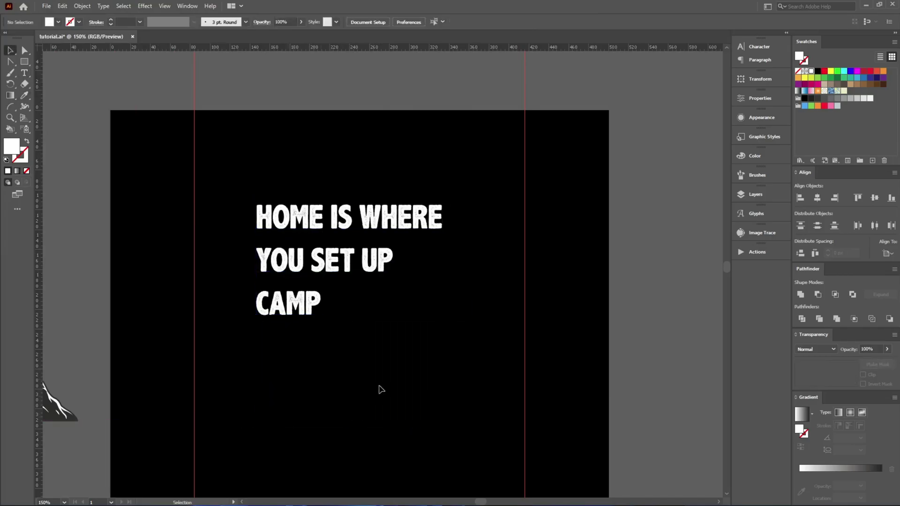
- Move the three text lines together off the artboard, just beyond its right edge
{"action": "left_click_drag", "start_coordinate": [409, 367], "coordinate": [243, 173]}
{"action": "scroll", "coordinate": [235, 212], "scroll_direction": "down", "scroll_amount": 3}
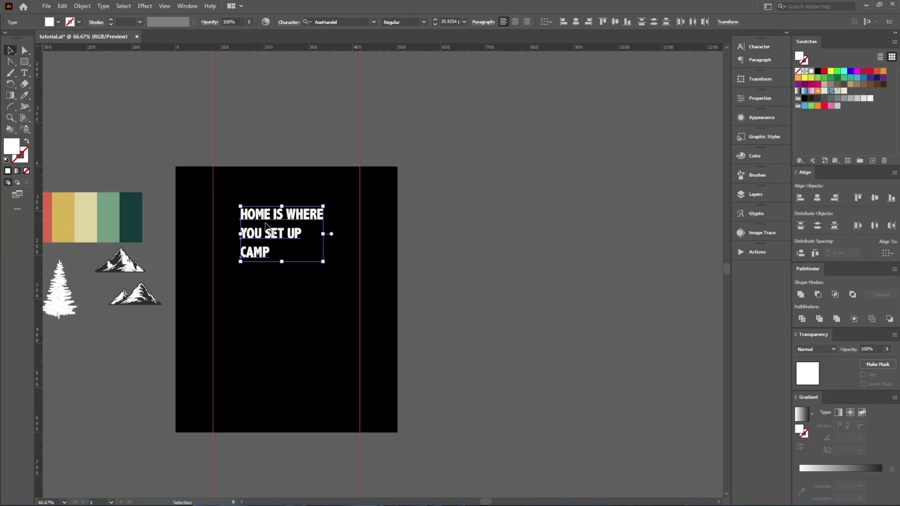
{"action": "left_click_drag", "start_coordinate": [270, 228], "coordinate": [435, 279]}
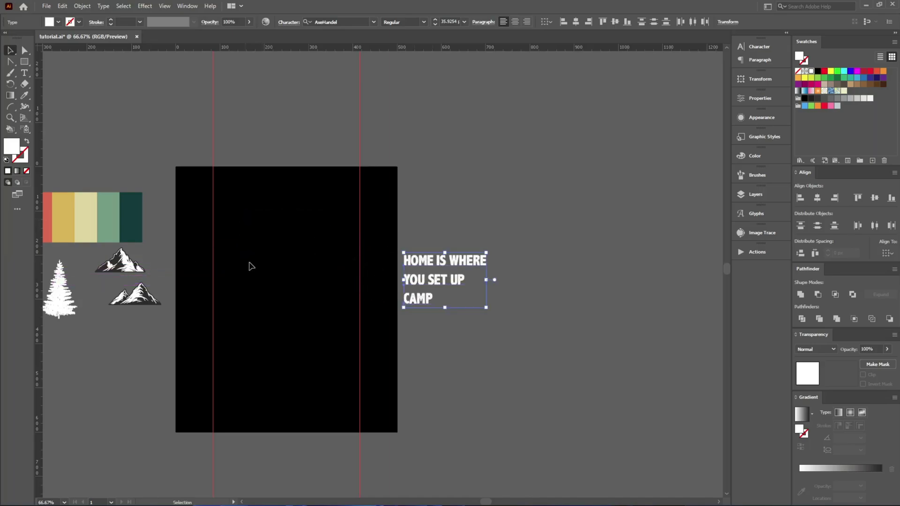
- Draw a white rectangular bar about 331 by 31 px spanning between the two vertical guides
{"action": "scroll", "coordinate": [245, 276], "scroll_direction": "up", "scroll_amount": 2}
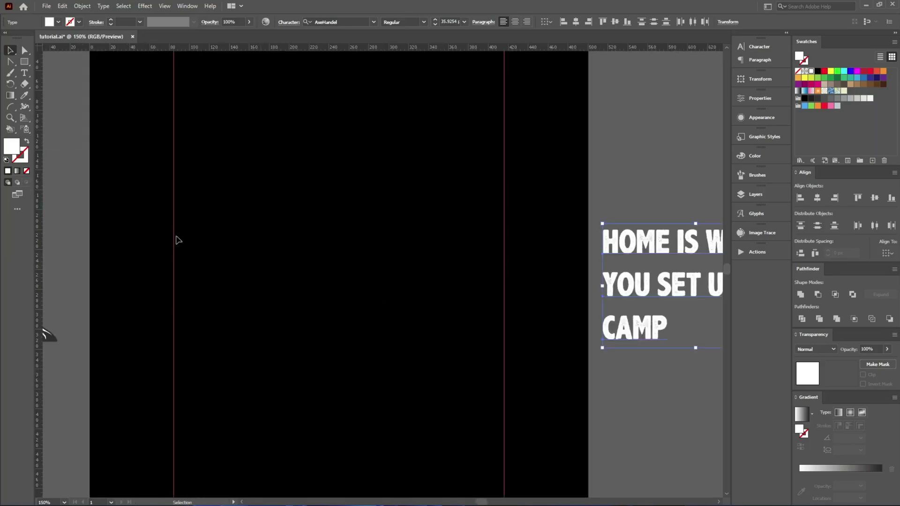
{"action": "left_click", "coordinate": [21, 65]}
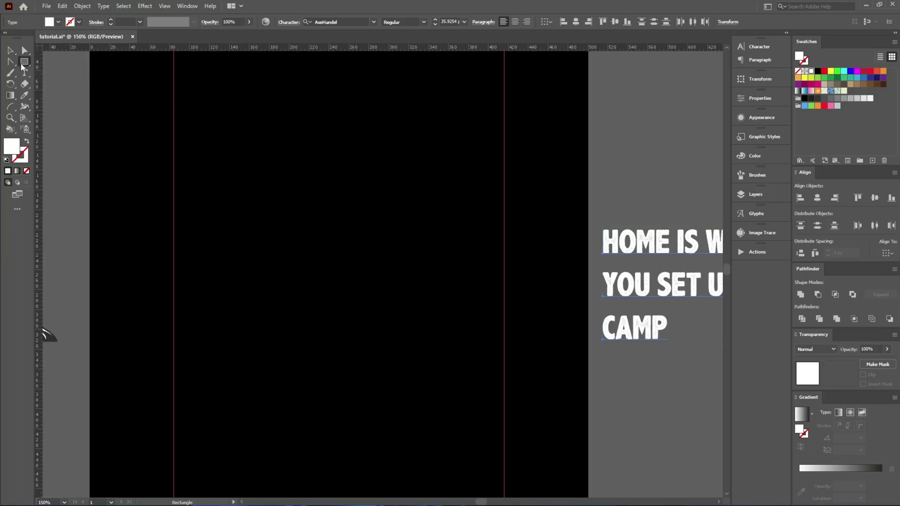
{"action": "scroll", "coordinate": [253, 203], "scroll_direction": "down", "scroll_amount": 2}
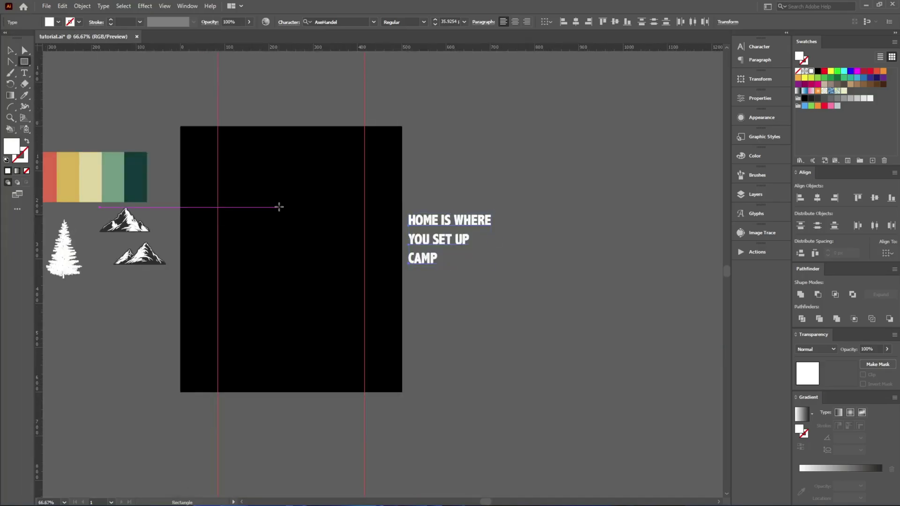
{"action": "scroll", "coordinate": [262, 206], "scroll_direction": "up", "scroll_amount": 2}
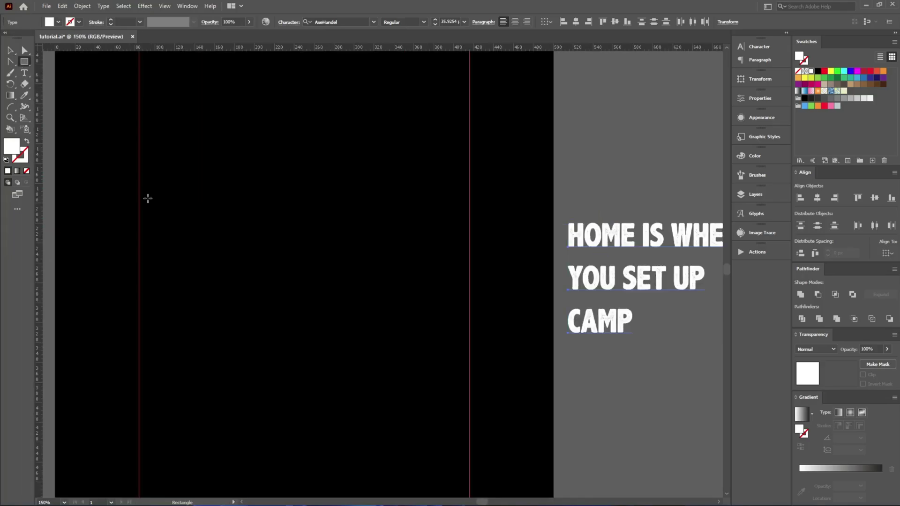
{"action": "left_click_drag", "start_coordinate": [138, 196], "coordinate": [470, 226]}
{"action": "scroll", "coordinate": [470, 225], "scroll_direction": "down", "scroll_amount": 4}
{"action": "scroll", "coordinate": [328, 209], "scroll_direction": "up", "scroll_amount": 4}
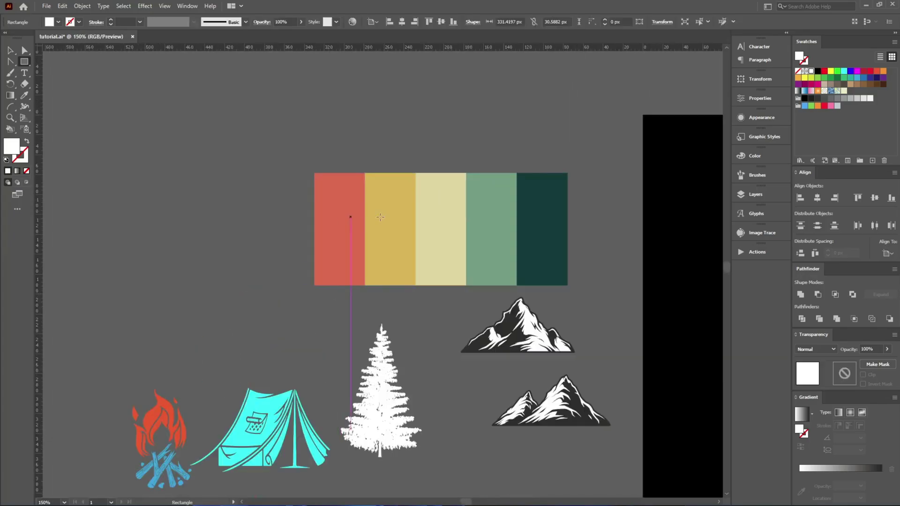
{"action": "left_click_drag", "start_coordinate": [633, 262], "coordinate": [152, 176]}
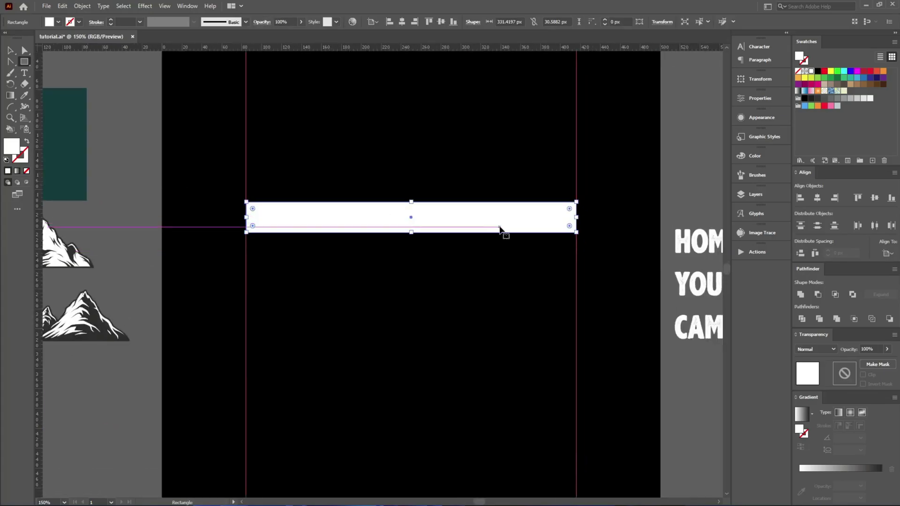
- Duplicate the white bar directly below itself, leaving a narrow gap between the two
{"action": "scroll", "coordinate": [497, 226], "scroll_direction": "up", "scroll_amount": 2}
{"action": "key", "text": "v"}
{"action": "key", "text": "a"}
{"action": "scroll", "coordinate": [485, 241], "scroll_direction": "down", "scroll_amount": 2}
{"action": "scroll", "coordinate": [478, 243], "scroll_direction": "up", "scroll_amount": 2}
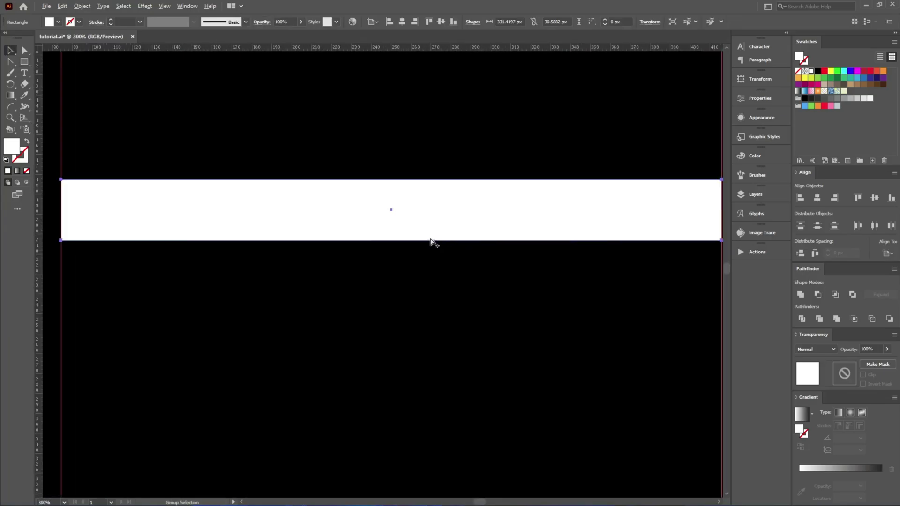
{"action": "left_click_drag", "start_coordinate": [438, 224], "coordinate": [453, 294]}
{"action": "key", "text": "ctrl+z"}
{"action": "left_click_drag", "start_coordinate": [443, 228], "coordinate": [449, 297]}
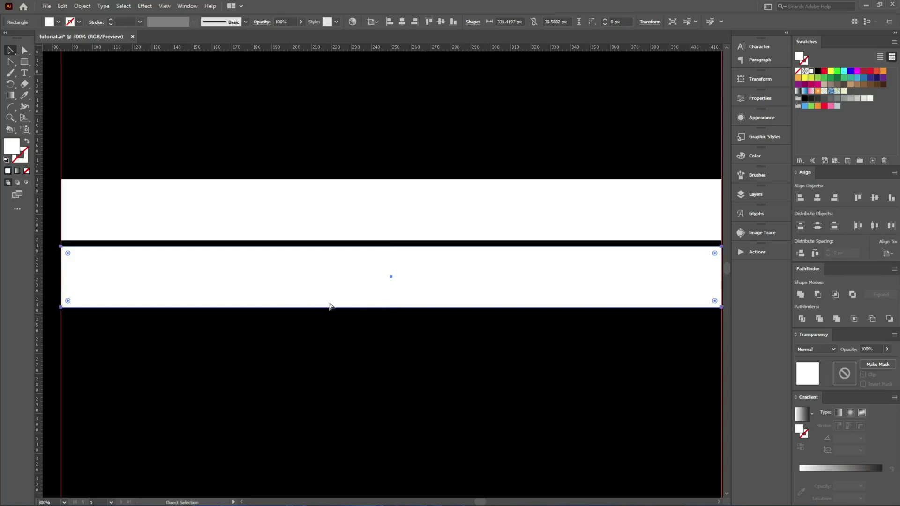
- Repeat the duplication three more times to build an evenly spaced stack of five bars
{"action": "key", "text": "ctrl+d"}
{"action": "key", "text": "ctrl+d"}
{"action": "key", "text": "ctrl+d"}
{"action": "scroll", "coordinate": [331, 157], "scroll_direction": "down", "scroll_amount": 1}
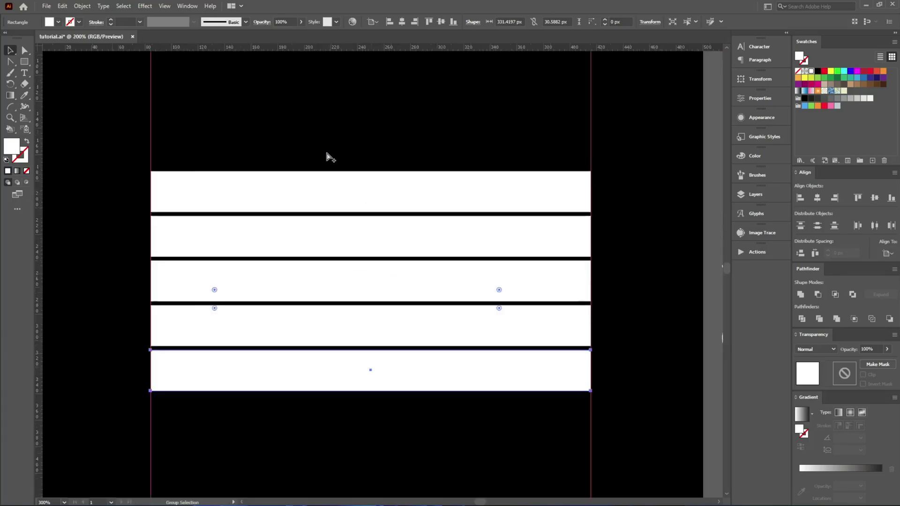
{"action": "scroll", "coordinate": [331, 158], "scroll_direction": "down", "scroll_amount": 1}
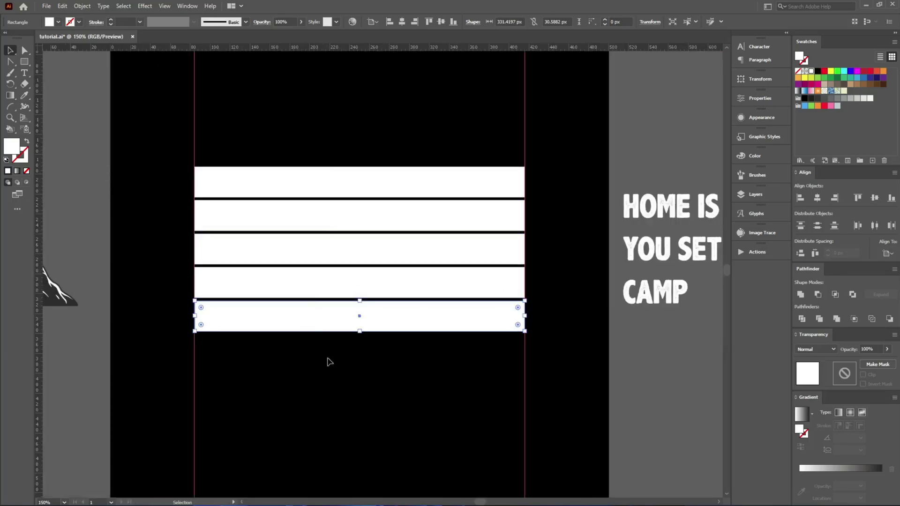
- Move the five-colour palette onto the artboard, above the stack of bars
{"action": "left_click_drag", "start_coordinate": [289, 171], "coordinate": [283, 160]}
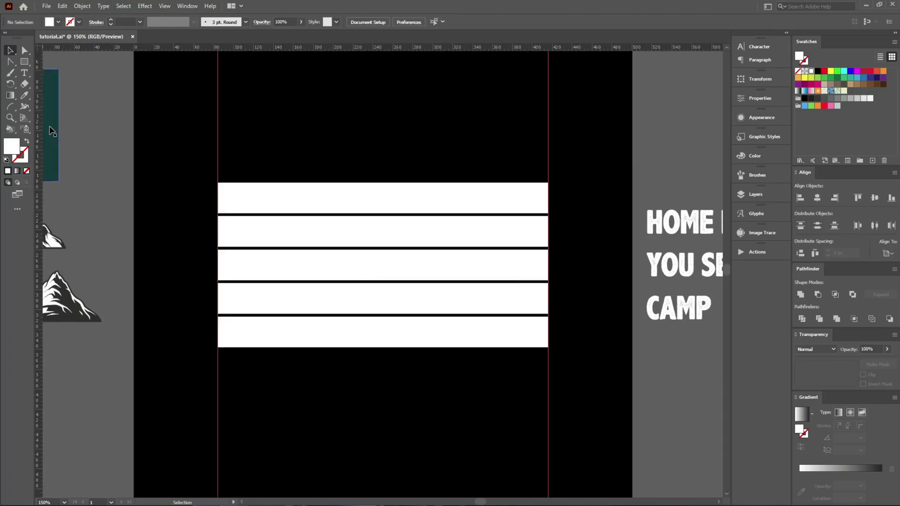
{"action": "left_click_drag", "start_coordinate": [53, 132], "coordinate": [510, 114]}
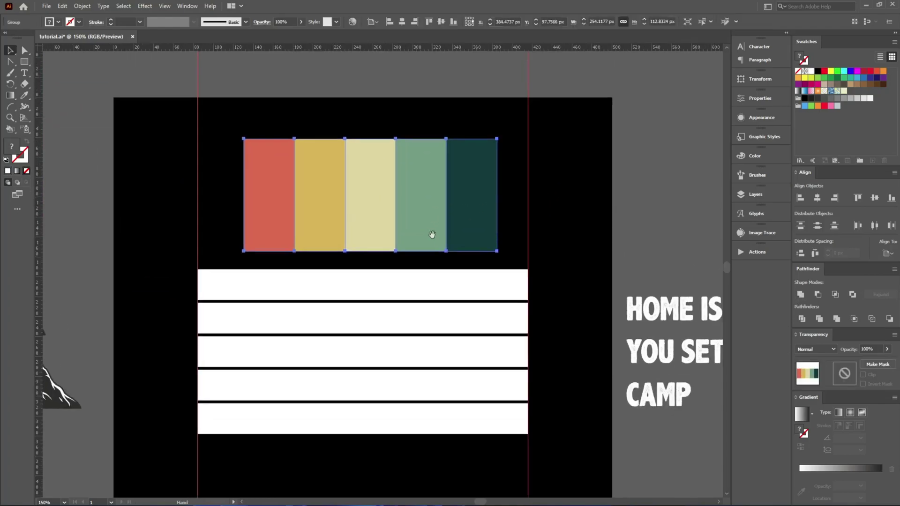
{"action": "left_click", "coordinate": [554, 230]}
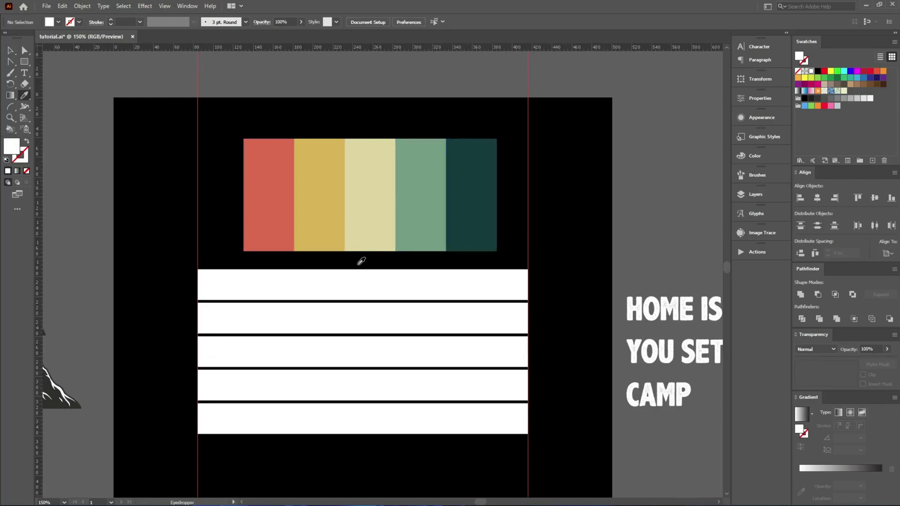
- Colour the bars from top to bottom with the palette's red, mustard, cream, sage green and dark teal, using the Eyedropper
{"action": "left_click", "coordinate": [265, 215]}
{"action": "left_click", "coordinate": [257, 274], "text": "alt"}
{"action": "left_click", "coordinate": [327, 247]}
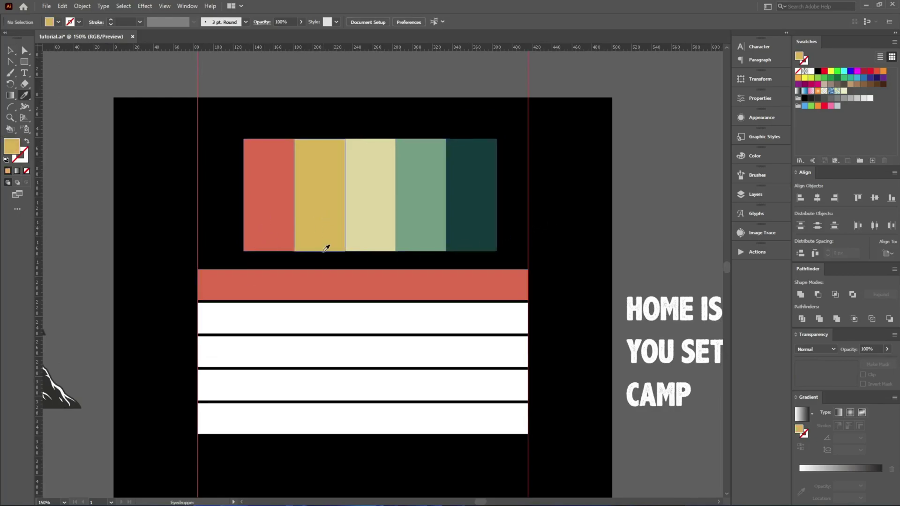
{"action": "left_click", "coordinate": [309, 324], "text": "alt"}
{"action": "left_click", "coordinate": [358, 201]}
{"action": "left_click", "coordinate": [325, 352], "text": "alt"}
{"action": "left_click", "coordinate": [417, 207]}
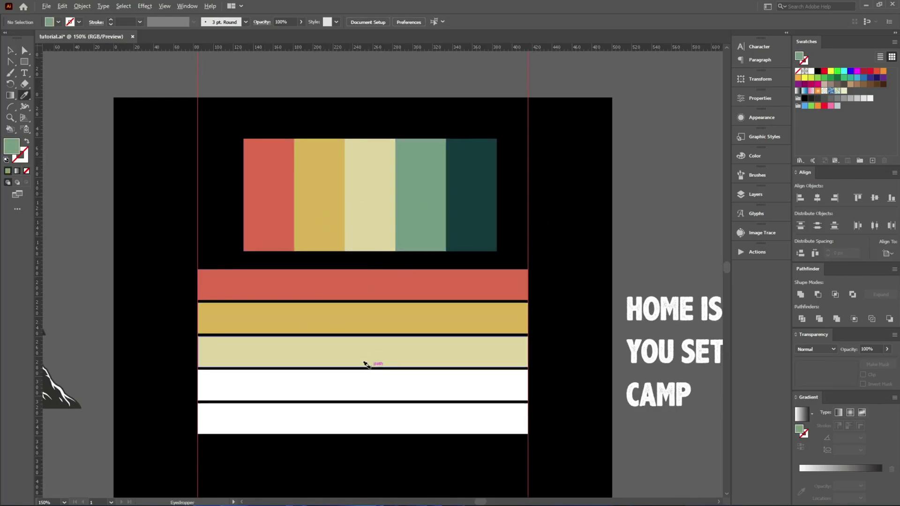
{"action": "left_click", "coordinate": [364, 371], "text": "alt"}
{"action": "left_click", "coordinate": [476, 217]}
{"action": "left_click", "coordinate": [388, 411], "text": "alt"}
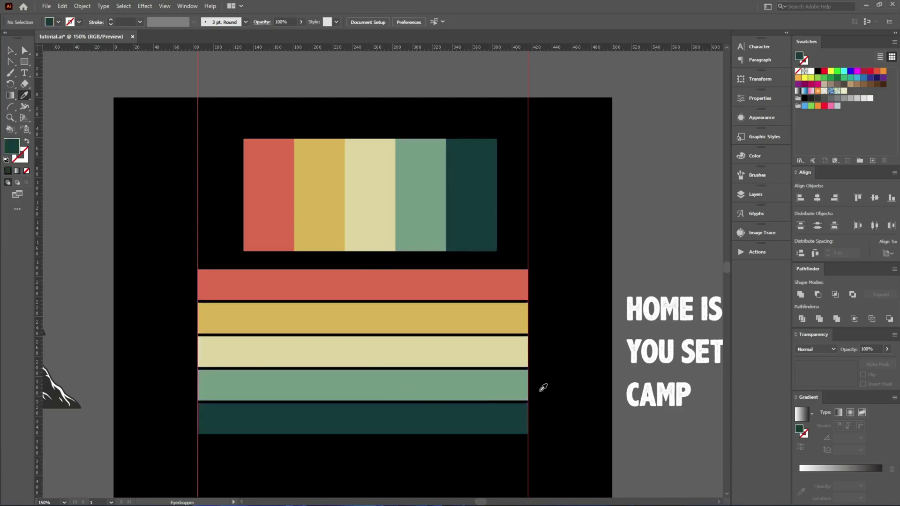
- Delete the five-colour palette from above the coloured bars
{"action": "scroll", "coordinate": [557, 403], "scroll_direction": "down", "scroll_amount": 3}
{"action": "left_click", "coordinate": [489, 176]}
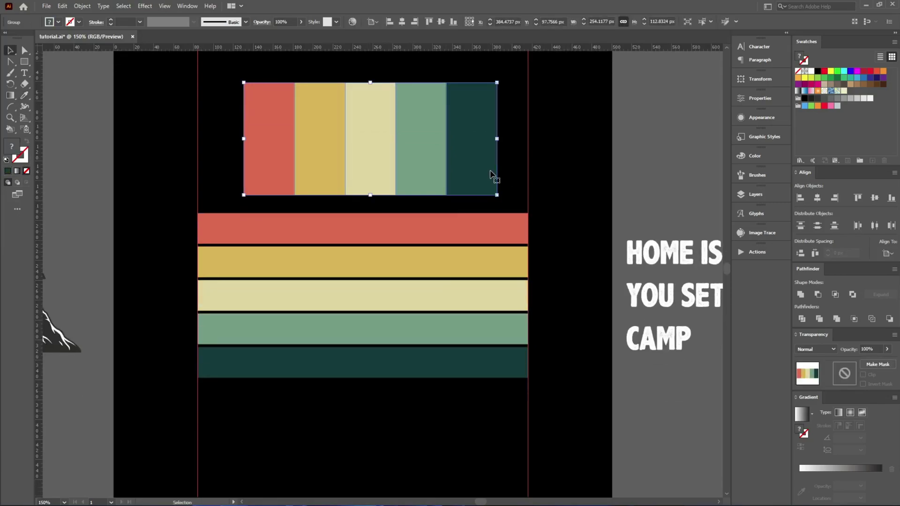
{"action": "key", "text": "Delete"}
- Switch the bottom bar's colour model to HSB and raise its brightness to about 31 % for a lighter teal
{"action": "scroll", "coordinate": [386, 364], "scroll_direction": "up", "scroll_amount": 2}
{"action": "left_click", "coordinate": [379, 362]}
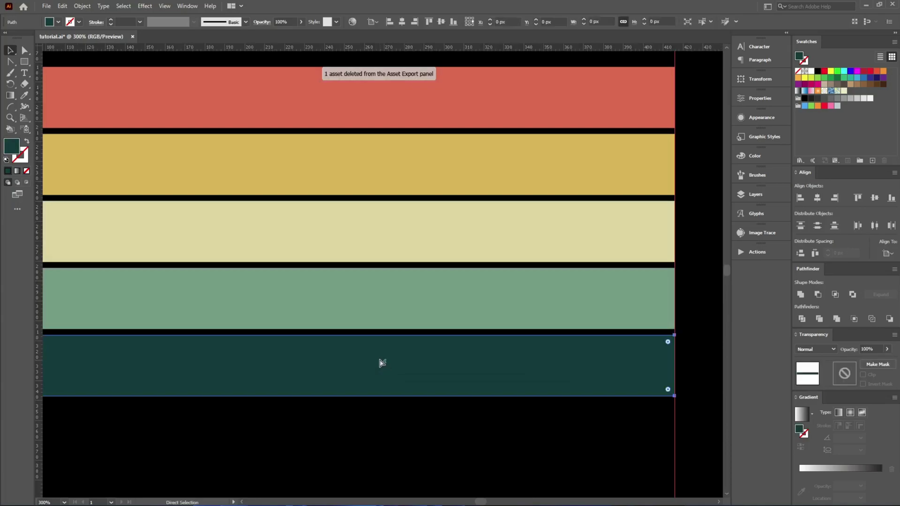
{"action": "left_click", "coordinate": [750, 159]}
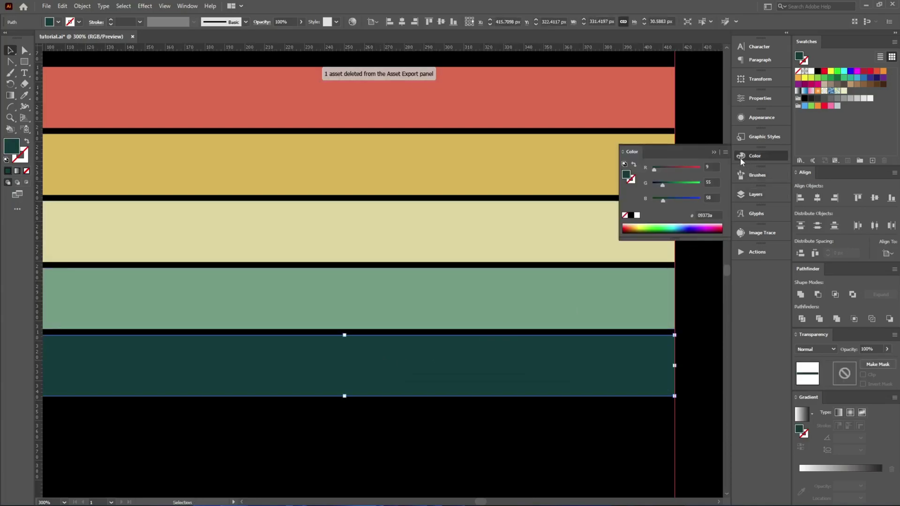
{"action": "left_click", "coordinate": [725, 152]}
{"action": "left_click", "coordinate": [754, 191]}
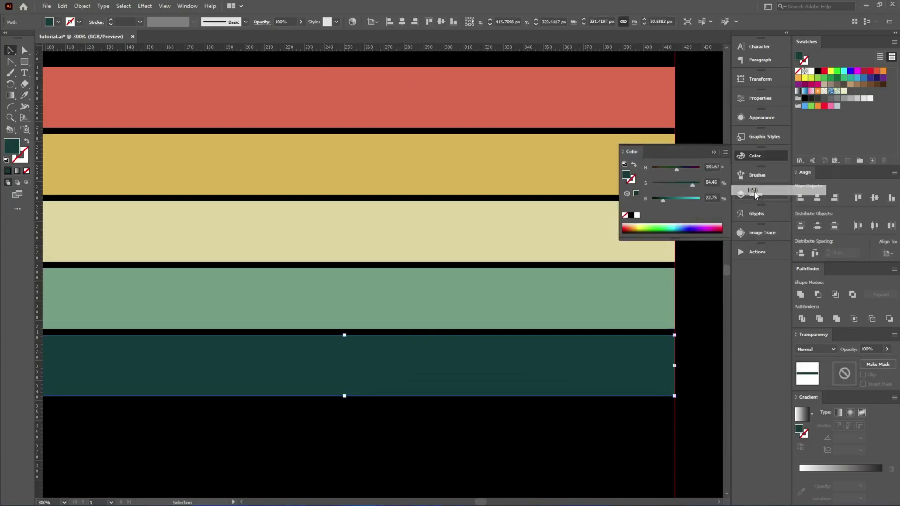
{"action": "left_click", "coordinate": [668, 198]}
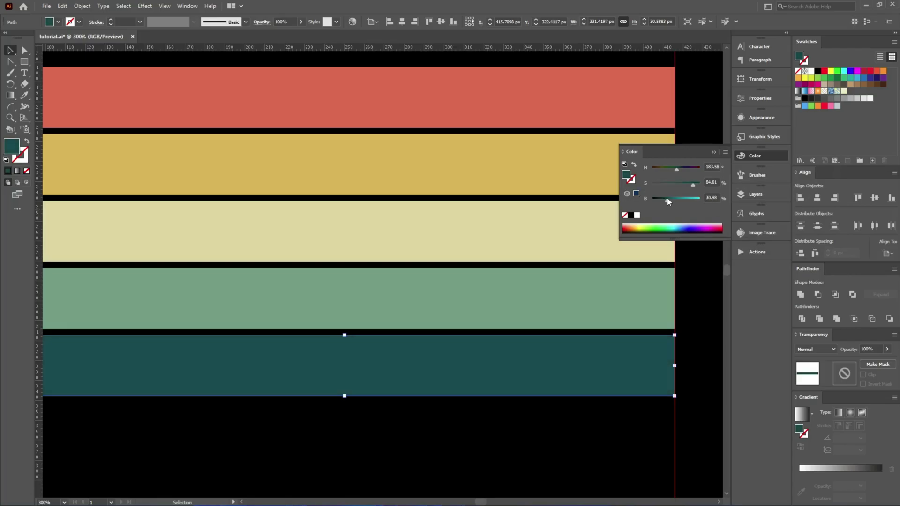
{"action": "left_click", "coordinate": [714, 152]}
{"action": "left_click", "coordinate": [686, 159]}
- Stretch the five-bar group downward to a height of about 171 px, keeping its width
{"action": "scroll", "coordinate": [603, 207], "scroll_direction": "down", "scroll_amount": 2}
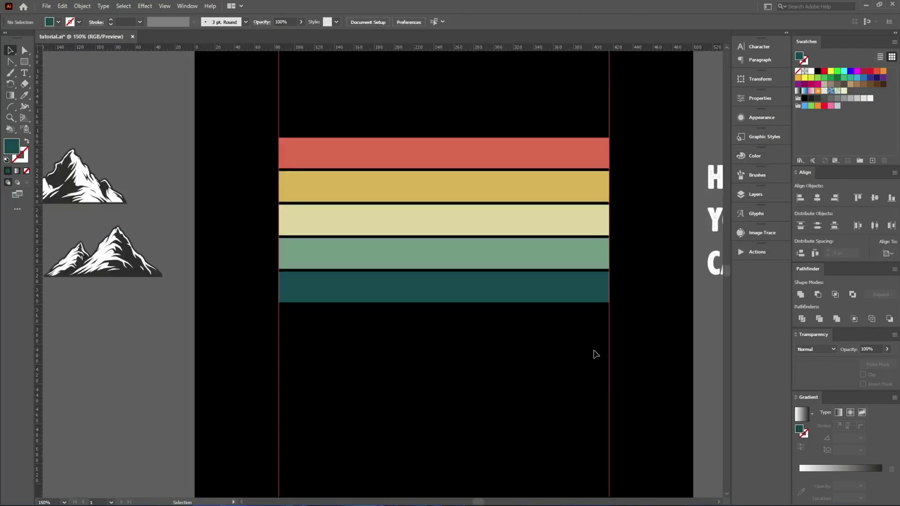
{"action": "left_click", "coordinate": [407, 247]}
{"action": "left_click_drag", "start_coordinate": [443, 302], "coordinate": [443, 308]}
{"action": "left_click", "coordinate": [486, 360]}
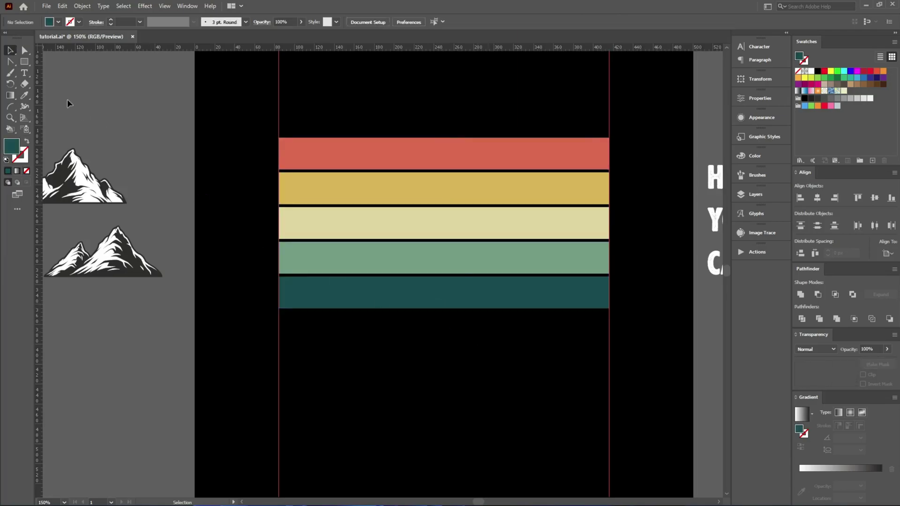
- Draw a dark teal ellipse over the upper four bars and widen it to their full width, about 331 × 136 px
{"action": "left_click", "coordinate": [11, 62]}
{"action": "left_click", "coordinate": [25, 61]}
{"action": "left_click", "coordinate": [66, 84]}
{"action": "left_click_drag", "start_coordinate": [420, 137], "coordinate": [481, 273]}
{"action": "key", "text": "v"}
{"action": "scroll", "coordinate": [456, 277], "scroll_direction": "up", "scroll_amount": 8}
{"action": "scroll", "coordinate": [341, 277], "scroll_direction": "down", "scroll_amount": 7}
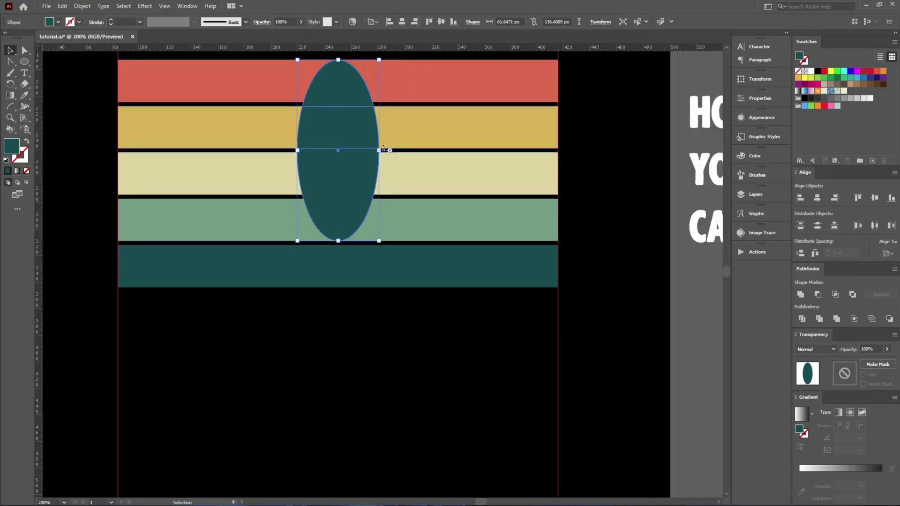
{"action": "left_click_drag", "start_coordinate": [379, 150], "coordinate": [559, 160]}
{"action": "scroll", "coordinate": [616, 248], "scroll_direction": "up", "scroll_amount": 3}
{"action": "scroll", "coordinate": [328, 153], "scroll_direction": "up", "scroll_amount": 2}
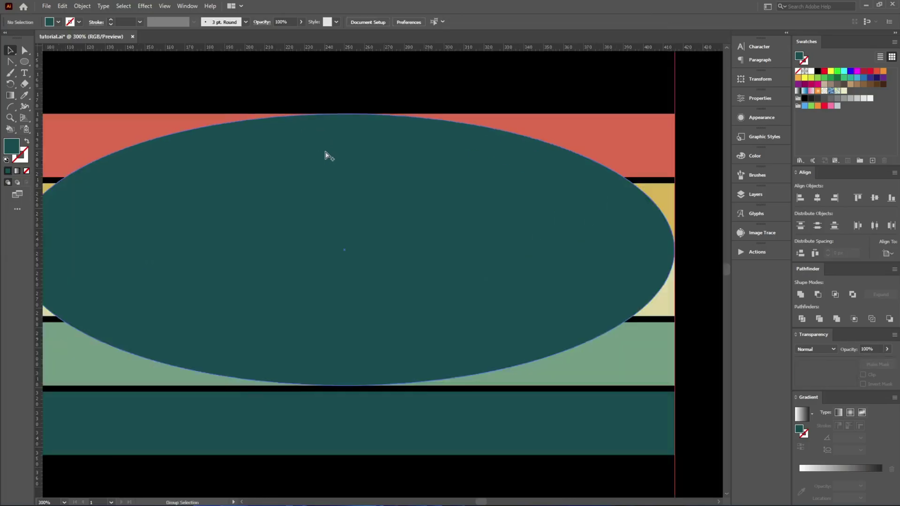
- Try to trim the red and mustard bars' outer corners along the ellipse with Shape Builder, and remove the ellipse
{"action": "scroll", "coordinate": [347, 161], "scroll_direction": "down", "scroll_amount": 3}
{"action": "left_click_drag", "start_coordinate": [171, 101], "coordinate": [407, 387]}
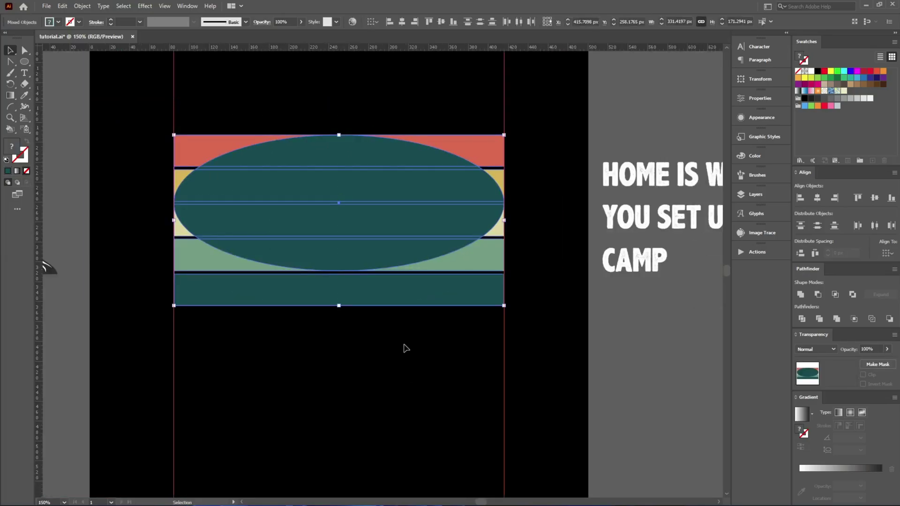
{"action": "key", "text": "shift+m"}
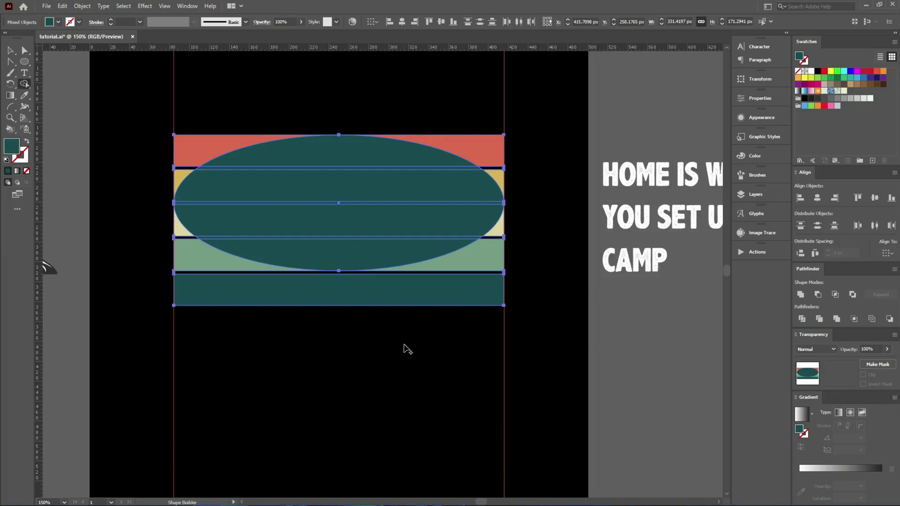
{"action": "scroll", "coordinate": [201, 142], "scroll_direction": "up", "scroll_amount": 3}
{"action": "mouse_move", "coordinate": [206, 156]}
{"action": "left_mouse_down"}
{"action": "mouse_move", "coordinate": [175, 234]}
{"action": "mouse_move", "coordinate": [162, 242]}
{"action": "mouse_move", "coordinate": [123, 229]}
{"action": "left_mouse_up"}
{"action": "scroll", "coordinate": [79, 211], "scroll_direction": "down", "scroll_amount": 4}
{"action": "scroll", "coordinate": [324, 204], "scroll_direction": "up", "scroll_amount": 4}
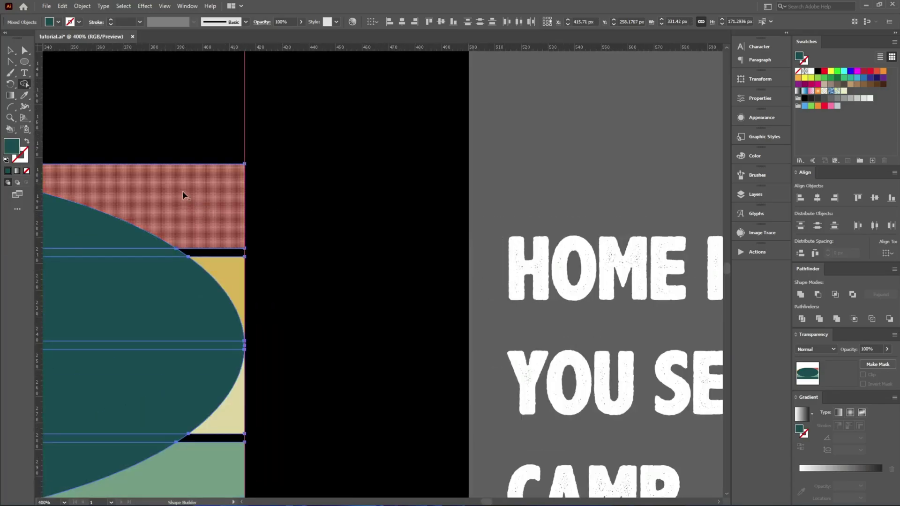
{"action": "left_click_drag", "start_coordinate": [267, 292], "coordinate": [274, 291]}
{"action": "key", "text": "v"}
{"action": "left_click", "coordinate": [419, 272]}
{"action": "scroll", "coordinate": [427, 270], "scroll_direction": "down", "scroll_amount": 4}
{"action": "left_click", "coordinate": [317, 268]}
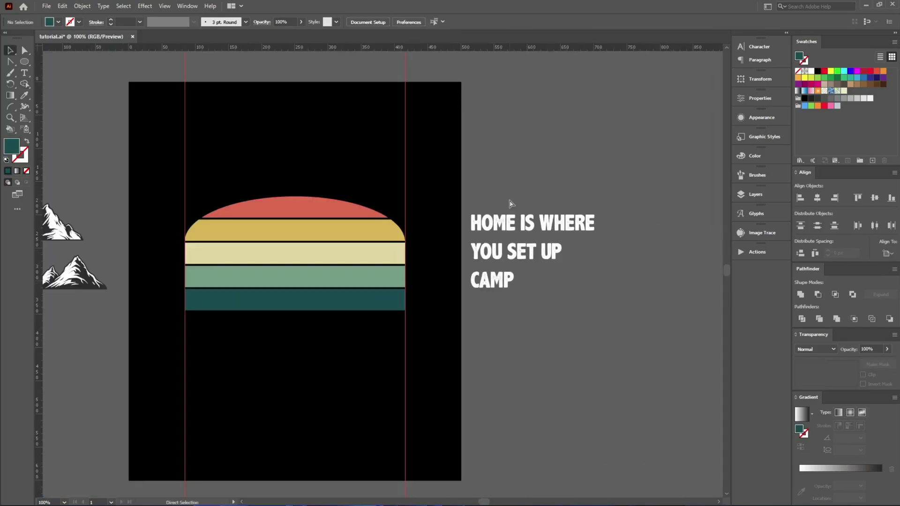
- Undo the corner trimming and move the ellipse off the bars, above the phrase
{"action": "key", "text": "ctrl+f"}
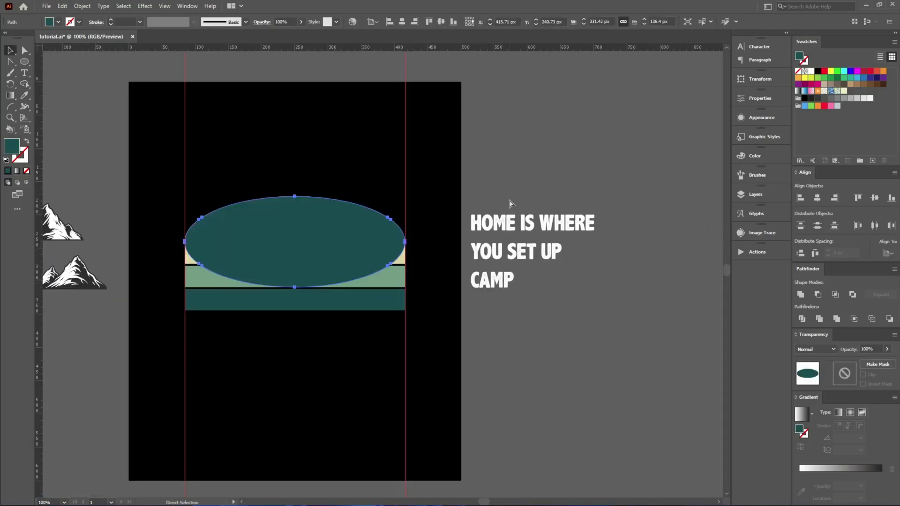
{"action": "key", "text": "ctrl+a"}
{"action": "left_click", "coordinate": [320, 246]}
{"action": "left_click_drag", "start_coordinate": [320, 246], "coordinate": [544, 152]}
- Stretch the five-bar group downward to about 200 px high
{"action": "left_click", "coordinate": [322, 249]}
{"action": "scroll", "coordinate": [297, 281], "scroll_direction": "up", "scroll_amount": 2}
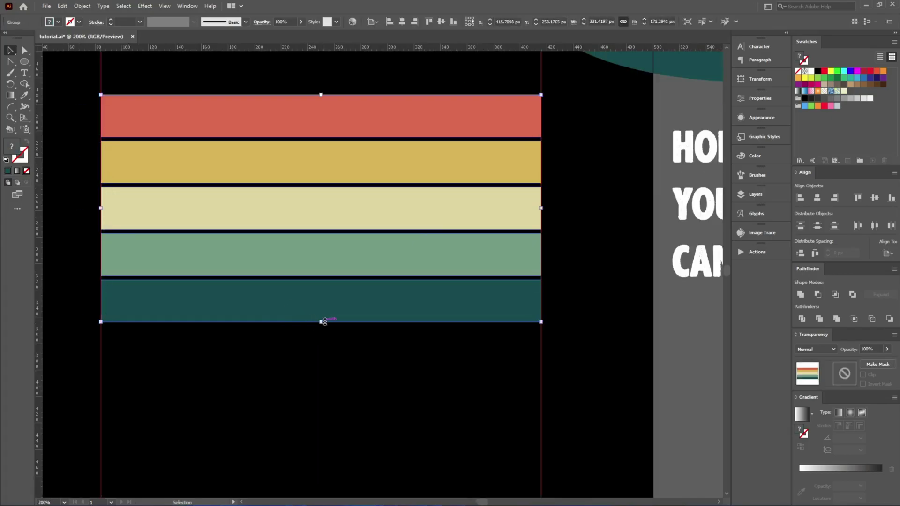
{"action": "left_click_drag", "start_coordinate": [323, 319], "coordinate": [322, 366]}
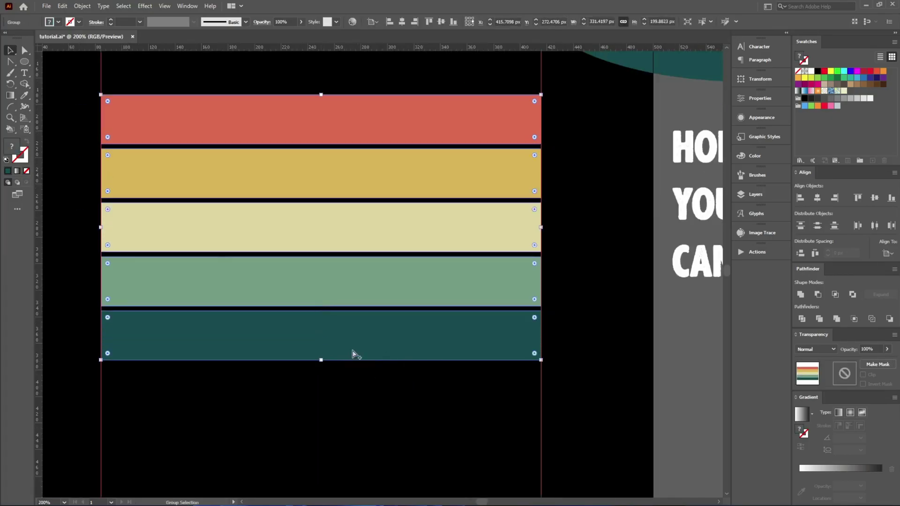
- Move the ellipse back over the bars and align it to their horizontal centre and top edge
{"action": "key", "text": "ctrl+0"}
{"action": "scroll", "coordinate": [374, 327], "scroll_direction": "up", "scroll_amount": 2}
{"action": "left_click_drag", "start_coordinate": [587, 136], "coordinate": [295, 317]}
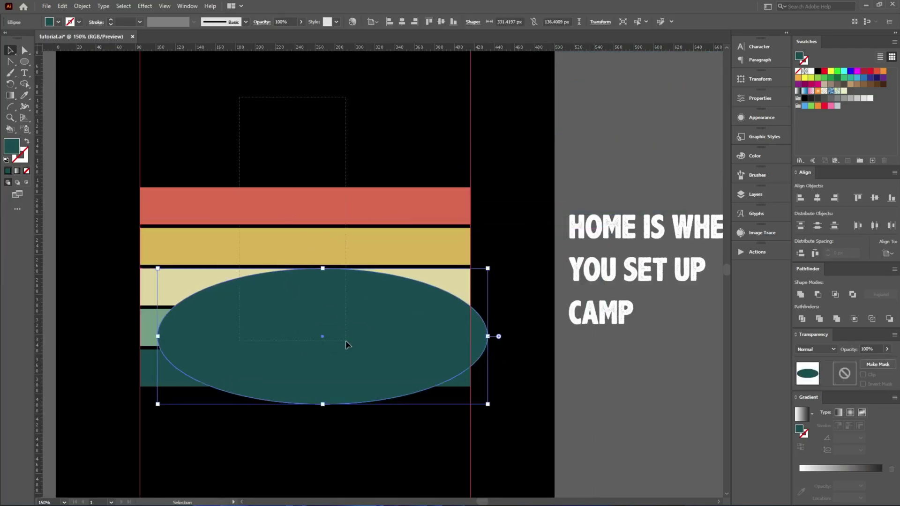
{"action": "left_click", "coordinate": [344, 201], "text": "shift"}
{"action": "left_click", "coordinate": [403, 22]}
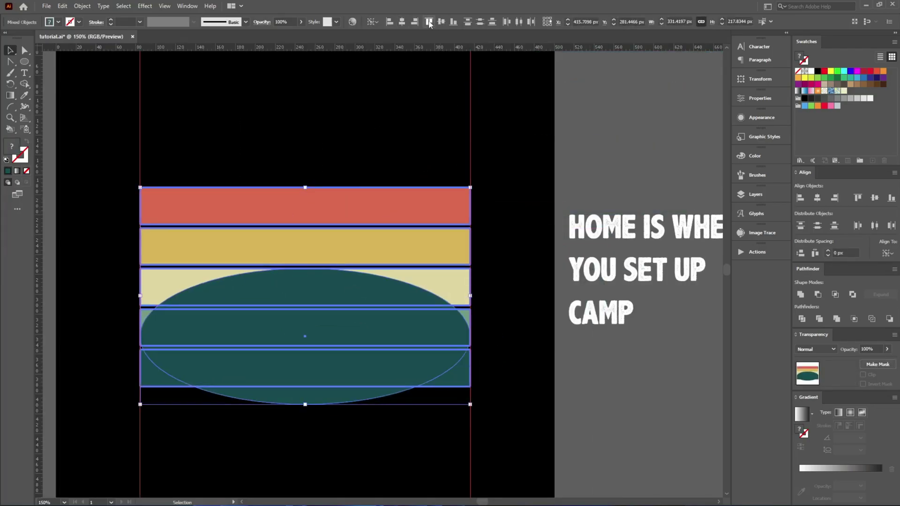
{"action": "left_click", "coordinate": [430, 23]}
{"action": "left_click", "coordinate": [443, 95]}
- Extend the ellipse down to the lower edge of the sage green bar, making it about 159 px high
{"action": "scroll", "coordinate": [309, 341], "scroll_direction": "up", "scroll_amount": 2}
{"action": "left_click", "coordinate": [305, 286]}
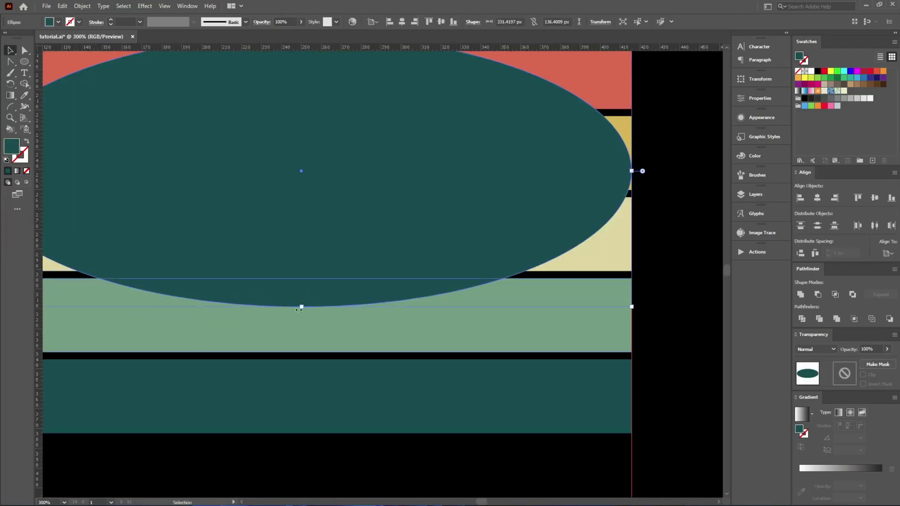
{"action": "left_click_drag", "start_coordinate": [301, 307], "coordinate": [310, 345]}
{"action": "scroll", "coordinate": [341, 388], "scroll_direction": "down", "scroll_amount": 2}
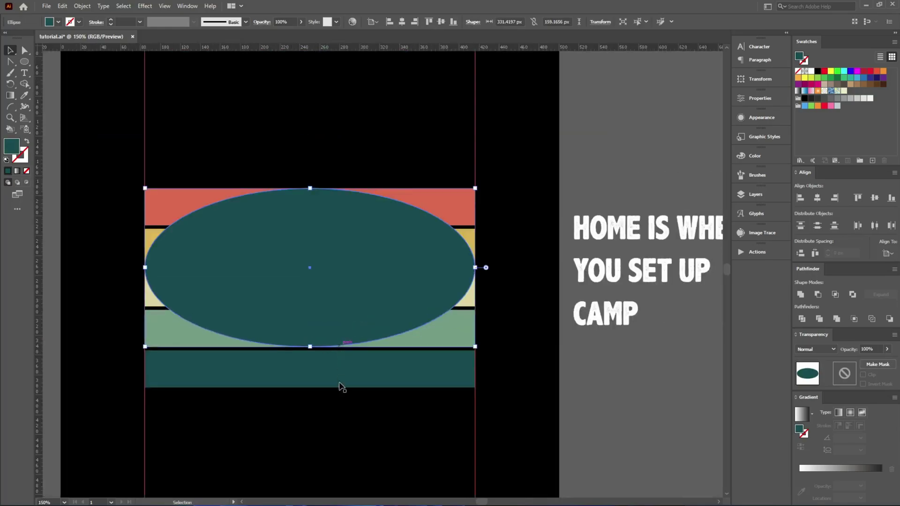
- Remove the corners of the red and mustard bars that lie outside the ellipse with Shape Builder
{"action": "key", "text": "ctrl+a"}
{"action": "key", "text": "shift+m"}
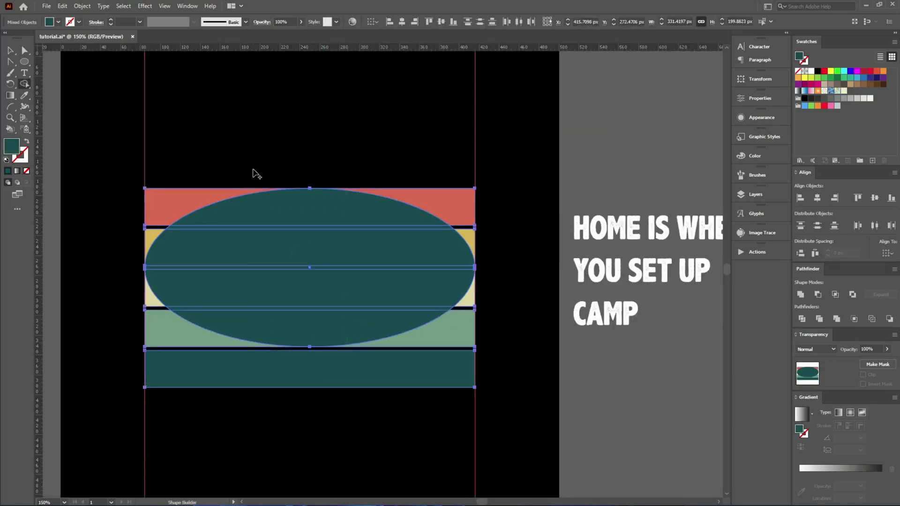
{"action": "scroll", "coordinate": [186, 210], "scroll_direction": "up", "scroll_amount": 2}
{"action": "left_click_drag", "start_coordinate": [116, 263], "coordinate": [127, 204]}
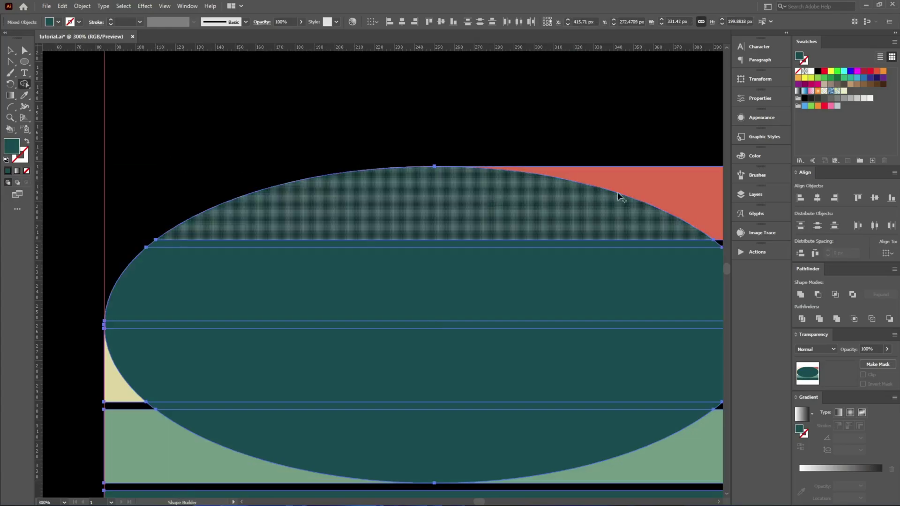
{"action": "left_click_drag", "start_coordinate": [669, 184], "coordinate": [391, 175]}
{"action": "left_click_drag", "start_coordinate": [467, 247], "coordinate": [469, 247]}
{"action": "key", "text": "v"}
{"action": "left_click", "coordinate": [383, 257]}
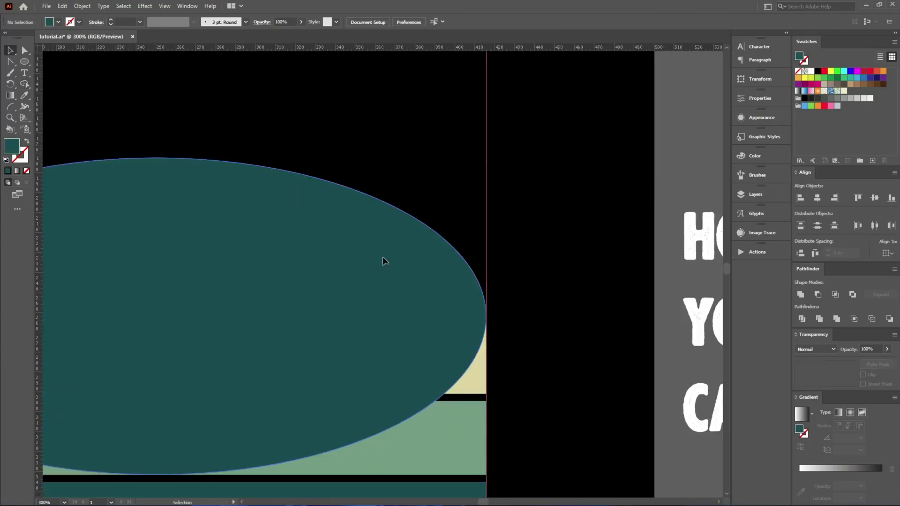
- Sketch a freehand Paintbrush arc above the ellipse, and delete it
{"action": "key", "text": "b"}
{"action": "key", "text": "ctrl+1"}
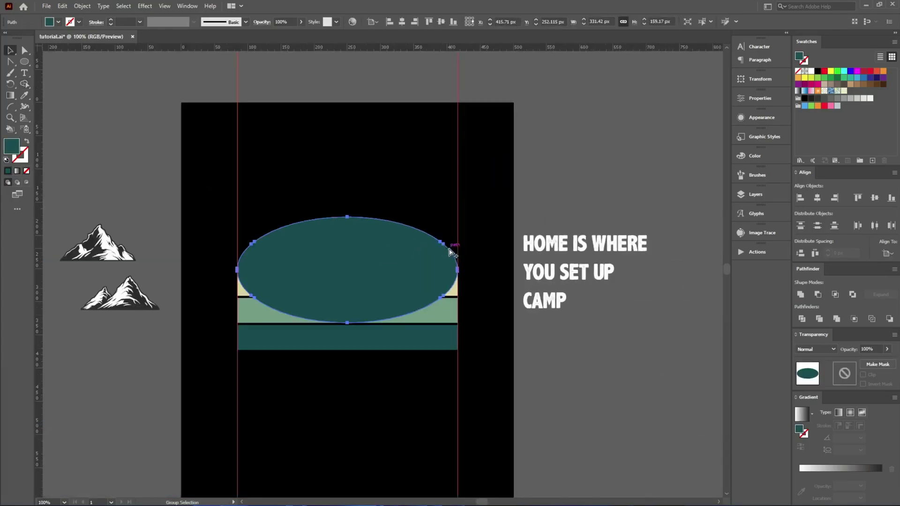
{"action": "mouse_move", "coordinate": [251, 228]}
{"action": "left_mouse_down"}
{"action": "mouse_move", "coordinate": [393, 204]}
{"action": "mouse_move", "coordinate": [448, 232]}
{"action": "left_mouse_up"}
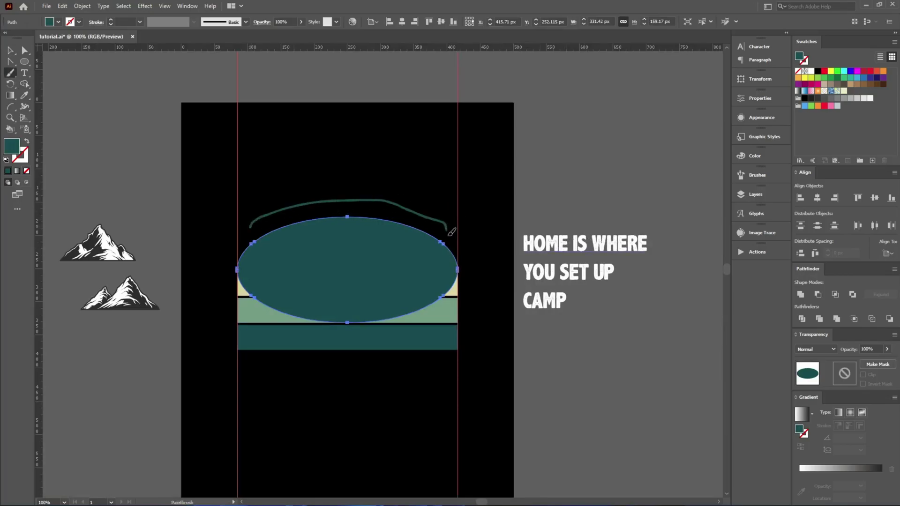
{"action": "scroll", "coordinate": [378, 225], "scroll_direction": "up", "scroll_amount": 1}
{"action": "left_click_drag", "start_coordinate": [374, 205], "coordinate": [459, 148]}
{"action": "key", "text": "Delete"}
- Swap the ellipse's fill and stroke to leave only an outline, and colour the outline white
{"action": "left_click", "coordinate": [360, 259]}
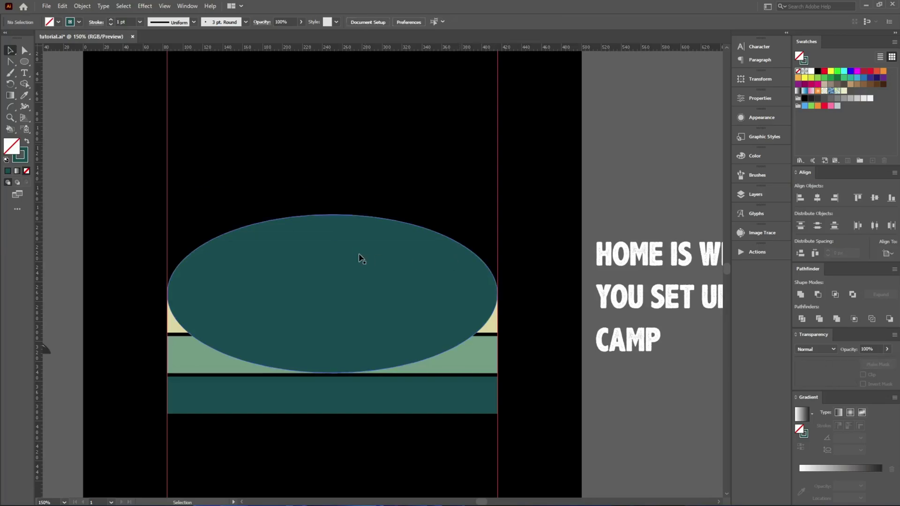
{"action": "key", "text": "shift+x"}
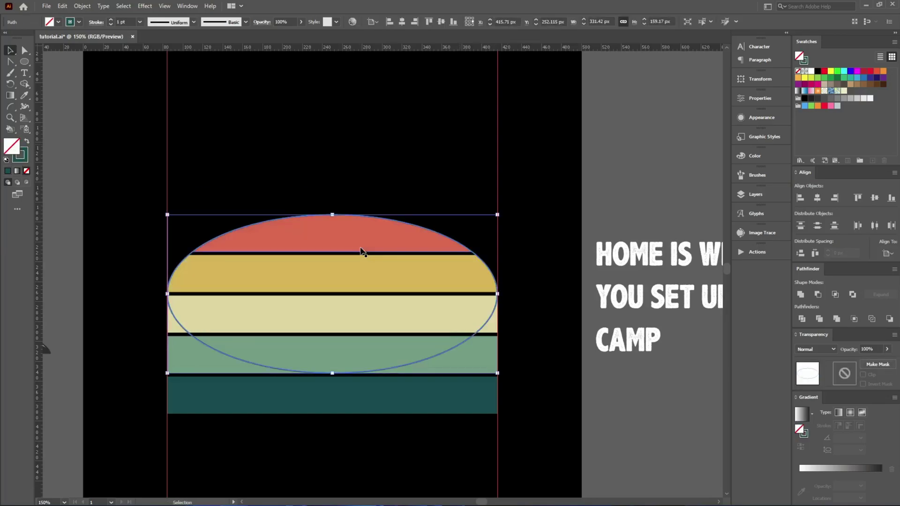
{"action": "left_click", "coordinate": [811, 70]}
{"action": "left_click", "coordinate": [620, 140]}
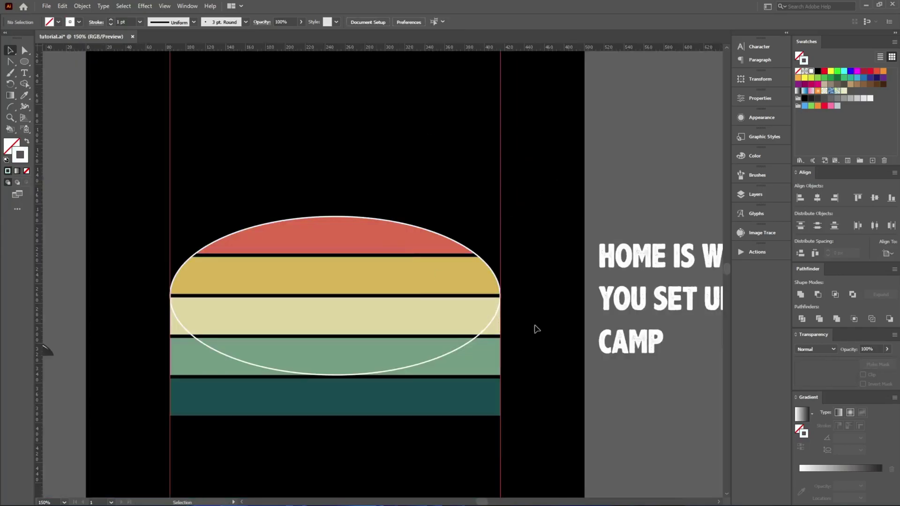
- Cut the white ellipse outline out of the striped artwork, leaving the rounded stripes on their own
{"action": "scroll", "coordinate": [536, 329], "scroll_direction": "down", "scroll_amount": 3}
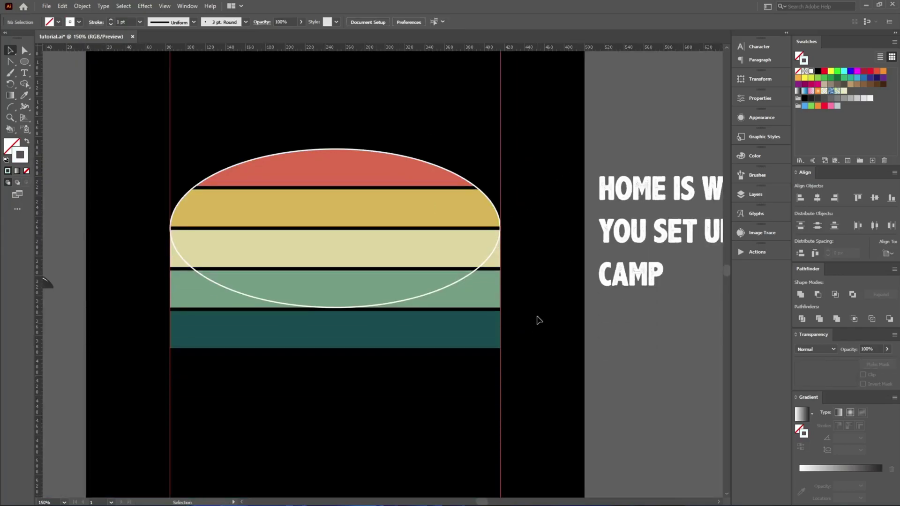
{"action": "left_click", "coordinate": [458, 281]}
{"action": "key", "text": "ctrl+x"}
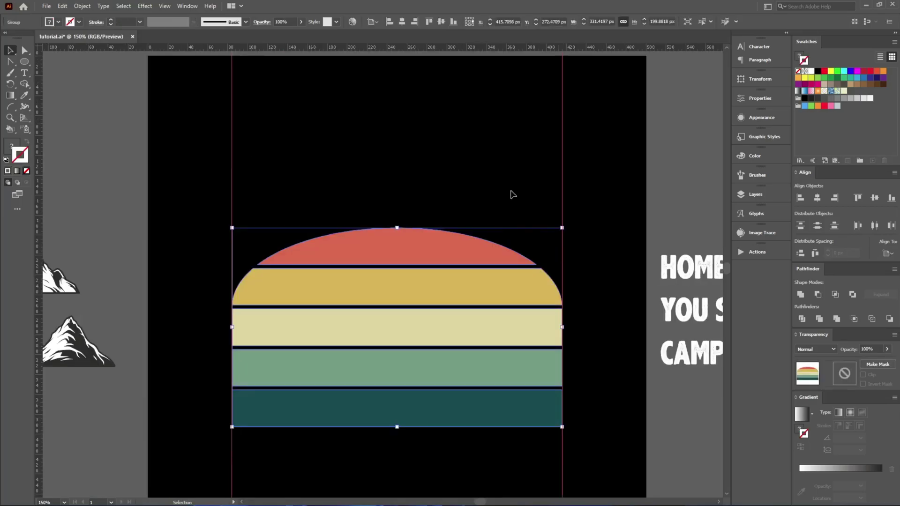
{"action": "left_click", "coordinate": [495, 185]}
{"action": "left_click_drag", "start_coordinate": [358, 215], "coordinate": [535, 252]}
{"action": "left_click", "coordinate": [598, 203]}
- Bring the two mountain drawings together outside the artboard, overlapping side by side along a common base
{"action": "scroll", "coordinate": [598, 202], "scroll_direction": "down", "scroll_amount": 2}
{"action": "scroll", "coordinate": [373, 284], "scroll_direction": "up", "scroll_amount": 2}
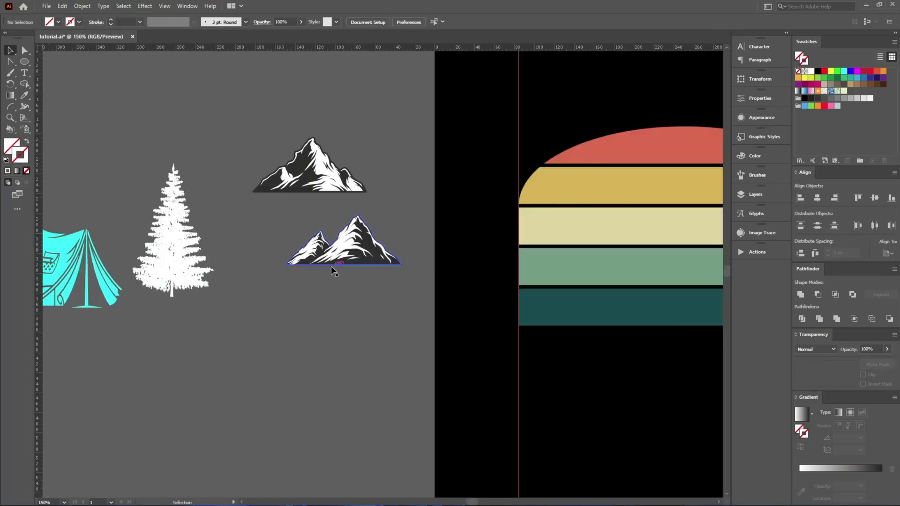
{"action": "left_click_drag", "start_coordinate": [331, 267], "coordinate": [454, 227]}
{"action": "left_click_drag", "start_coordinate": [429, 136], "coordinate": [345, 355]}
{"action": "left_click_drag", "start_coordinate": [494, 195], "coordinate": [440, 340]}
- Try placing the tent behind the mountains and the campfire over them, and undo the campfire's move
{"action": "left_click_drag", "start_coordinate": [196, 255], "coordinate": [393, 371]}
{"action": "key", "text": "ctrl+shift+bracketleft"}
{"action": "left_click_drag", "start_coordinate": [87, 261], "coordinate": [509, 364]}
{"action": "scroll", "coordinate": [343, 369], "scroll_direction": "down", "scroll_amount": 1}
{"action": "scroll", "coordinate": [350, 357], "scroll_direction": "up", "scroll_amount": 1}
{"action": "key", "text": "ctrl+z"}
{"action": "key", "text": "ctrl+z"}
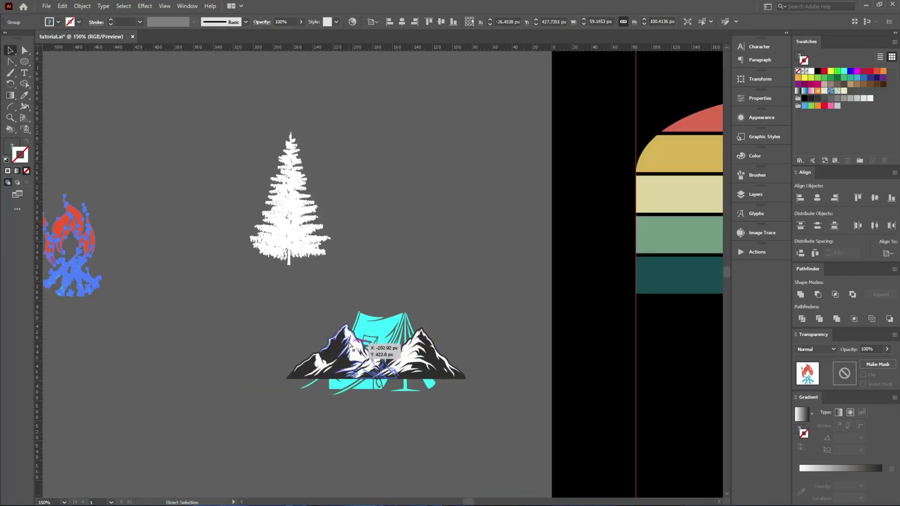
{"action": "left_click", "coordinate": [407, 274]}
- Move the pine tree closer to the campfire and take the tent out from behind the mountains, placing it above them
{"action": "left_click_drag", "start_coordinate": [274, 227], "coordinate": [193, 229]}
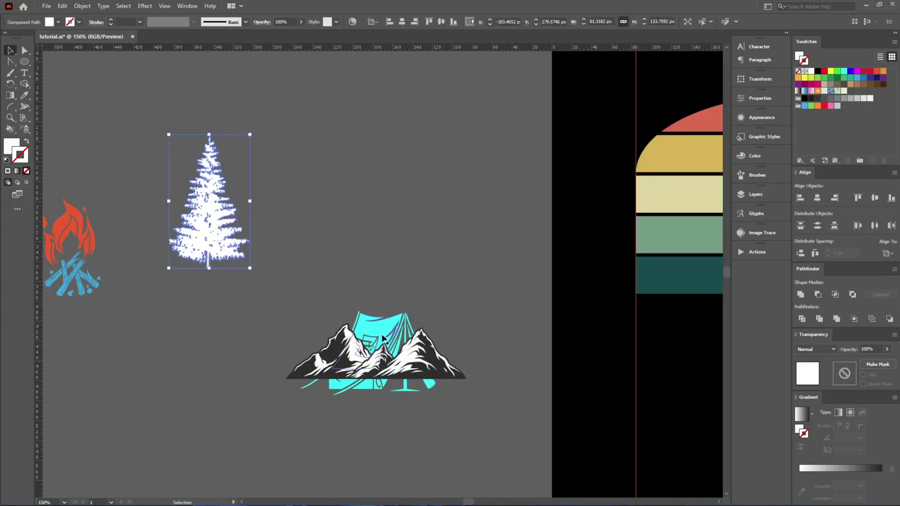
{"action": "left_click_drag", "start_coordinate": [392, 328], "coordinate": [412, 207]}
- Shift the double-peak mountain to the other side of the single-peak one, overlapping its front, and align their bottom edges
{"action": "scroll", "coordinate": [389, 375], "scroll_direction": "up", "scroll_amount": 3}
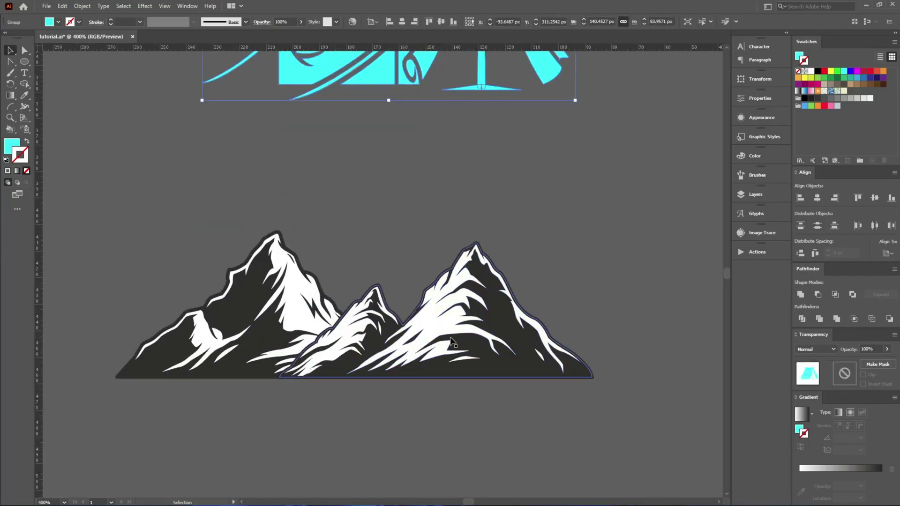
{"action": "left_click_drag", "start_coordinate": [447, 338], "coordinate": [297, 341]}
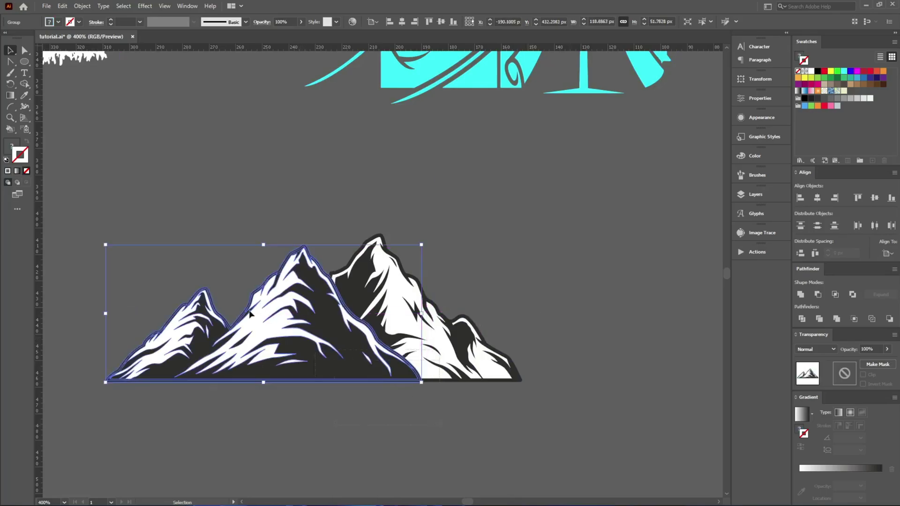
{"action": "left_click_drag", "start_coordinate": [434, 418], "coordinate": [255, 302]}
{"action": "left_click", "coordinate": [891, 198]}
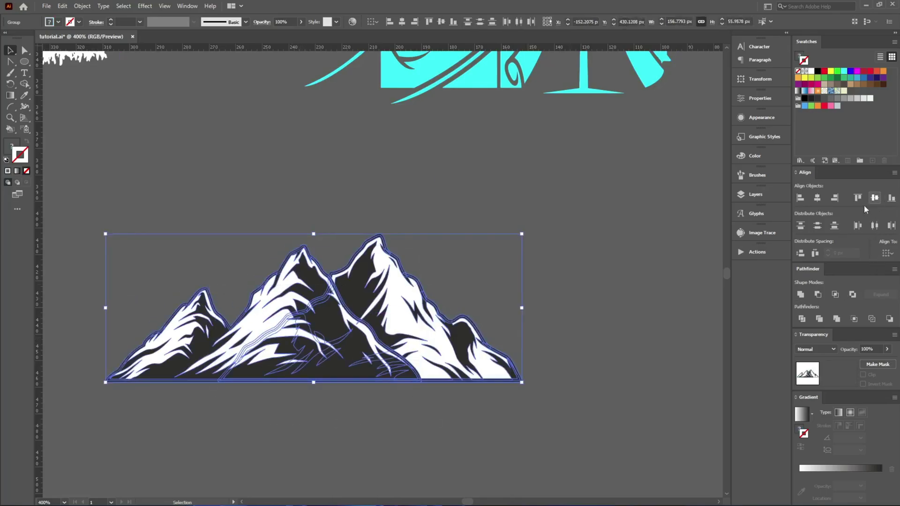
- Examine the overlap between the two mountain drawings and how their white snow shapes are grouped
{"action": "left_click", "coordinate": [475, 233]}
{"action": "scroll", "coordinate": [295, 318], "scroll_direction": "up", "scroll_amount": 3}
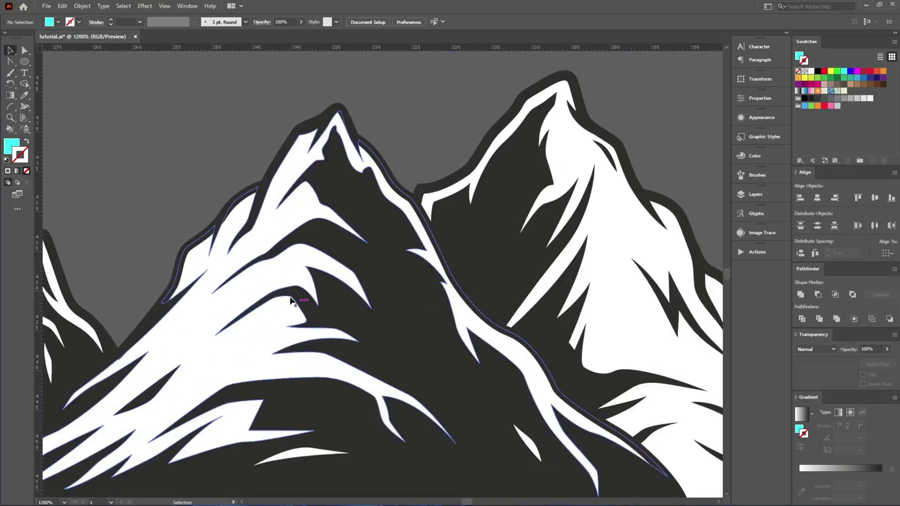
{"action": "scroll", "coordinate": [301, 158], "scroll_direction": "up", "scroll_amount": 3}
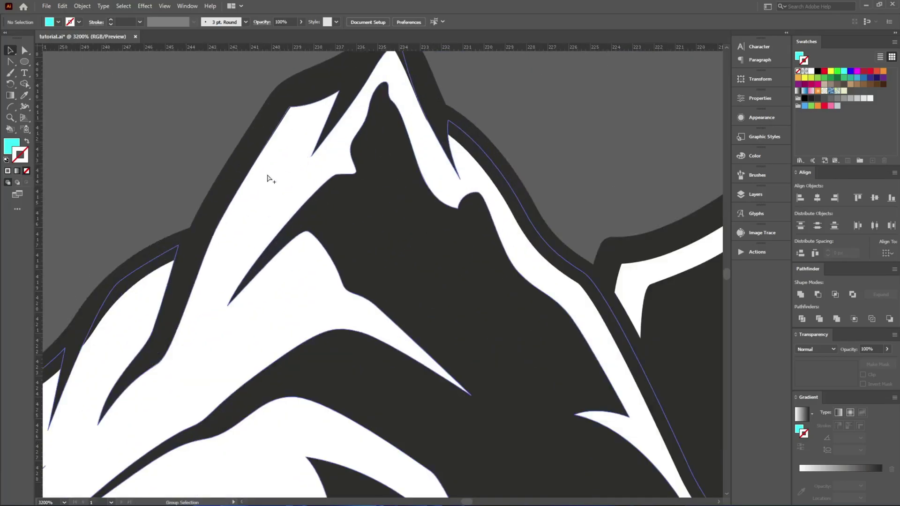
{"action": "scroll", "coordinate": [271, 179], "scroll_direction": "down", "scroll_amount": 5}
{"action": "scroll", "coordinate": [514, 134], "scroll_direction": "down", "scroll_amount": 2}
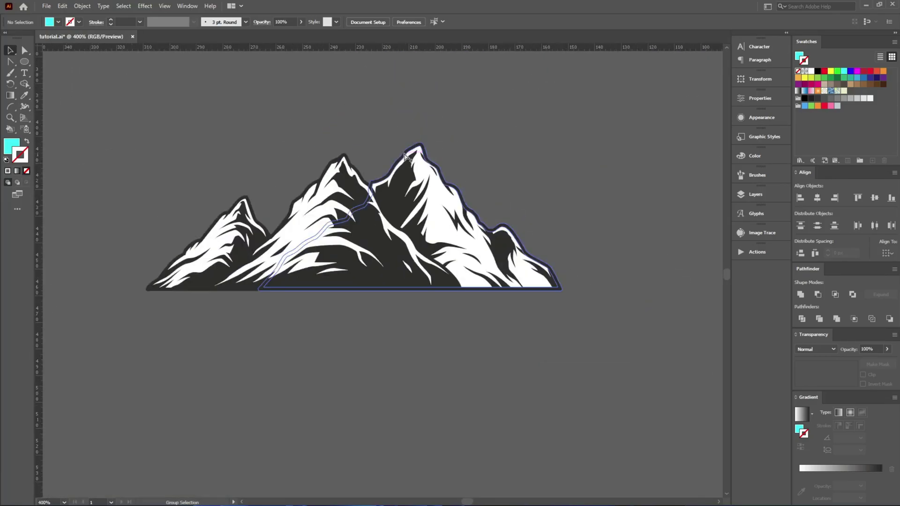
{"action": "left_click", "coordinate": [418, 190]}
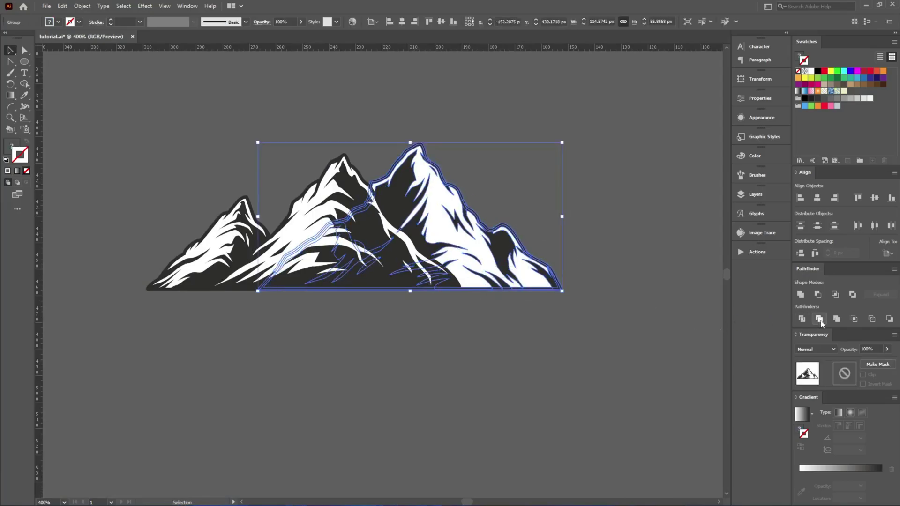
{"action": "left_click", "coordinate": [399, 257]}
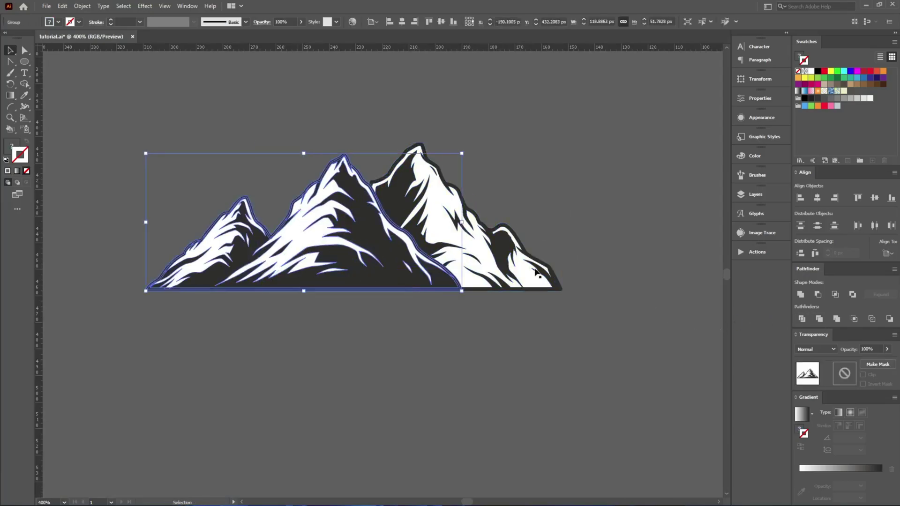
{"action": "left_click", "coordinate": [802, 320]}
{"action": "scroll", "coordinate": [297, 234], "scroll_direction": "up", "scroll_amount": 2}
{"action": "double_click", "coordinate": [299, 235]}
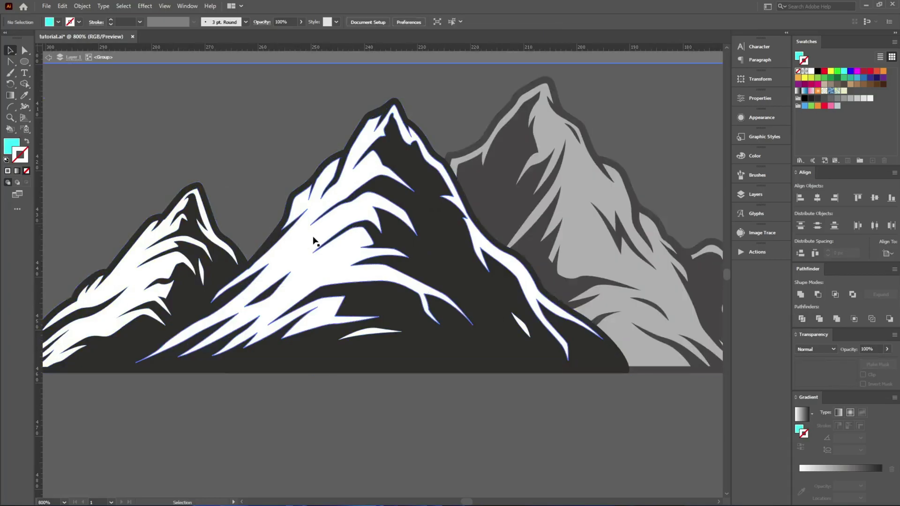
{"action": "key", "text": "Escape"}
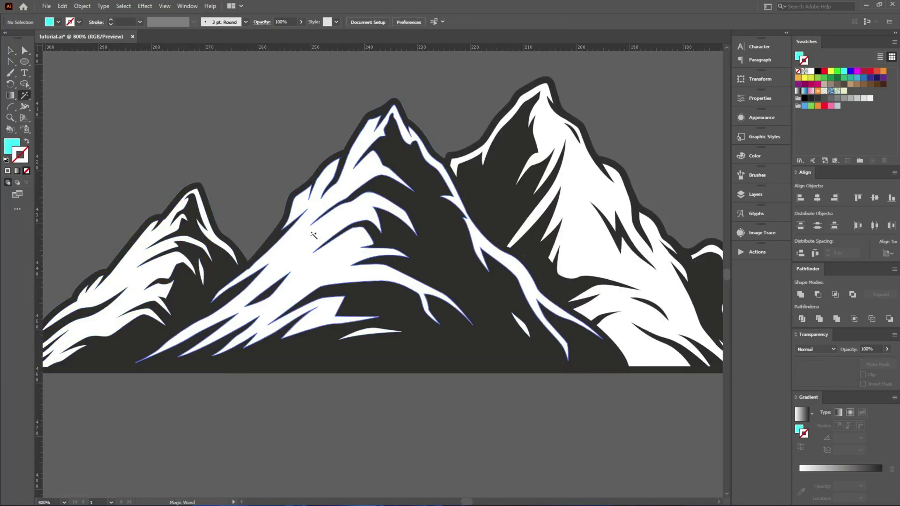
- Select all white fills with the Magic Wand, leave the pine tree out, and delete the white shapes from the mountains
{"action": "left_click", "coordinate": [308, 243]}
{"action": "scroll", "coordinate": [308, 243], "scroll_direction": "down", "scroll_amount": 5}
{"action": "scroll", "coordinate": [355, 266], "scroll_direction": "up", "scroll_amount": 5}
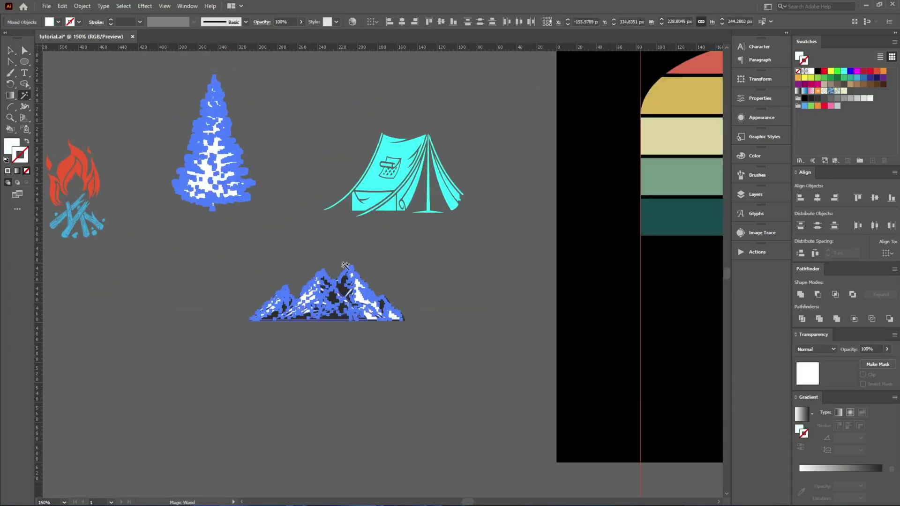
{"action": "key", "text": "v"}
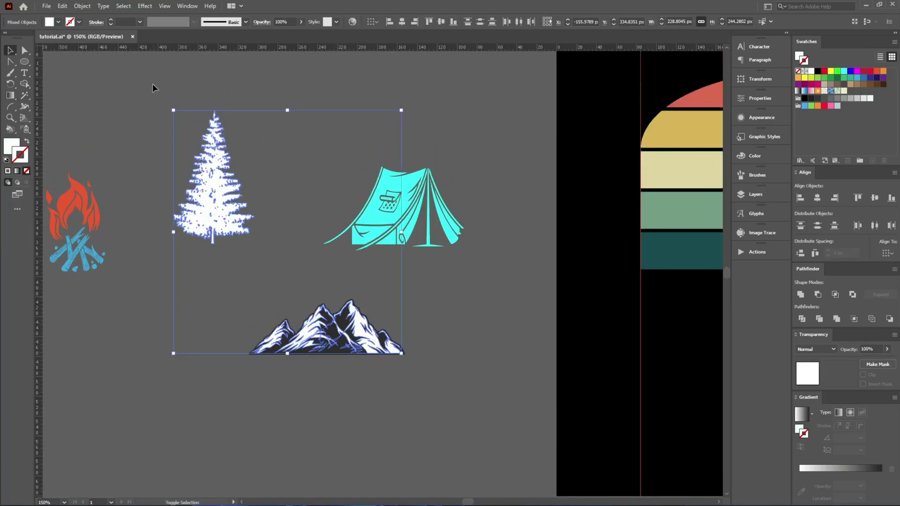
{"action": "left_click_drag", "start_coordinate": [286, 299], "coordinate": [287, 299]}
{"action": "scroll", "coordinate": [352, 342], "scroll_direction": "up", "scroll_amount": 2}
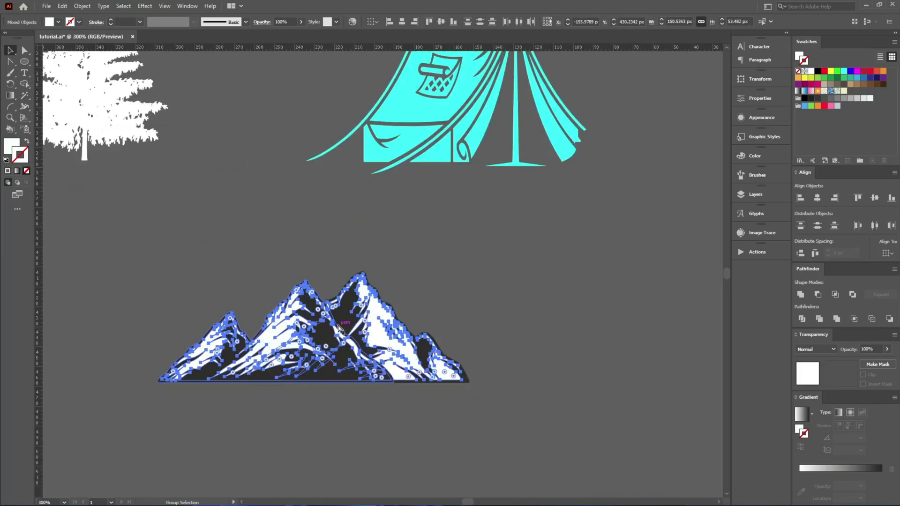
- Try pulling the two mountains apart to check their remaining dark shapes, and undo both moves
{"action": "left_click_drag", "start_coordinate": [369, 308], "coordinate": [600, 239]}
{"action": "left_click_drag", "start_coordinate": [340, 367], "coordinate": [280, 410]}
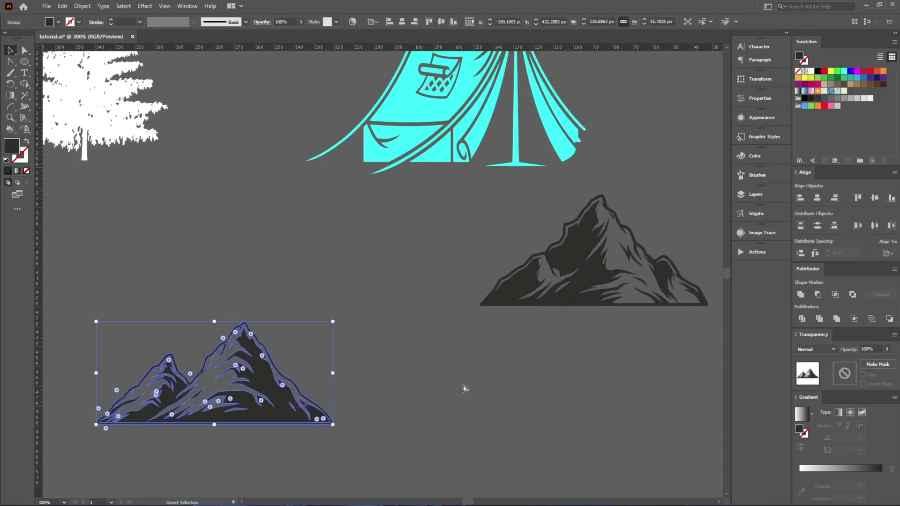
{"action": "key", "text": "ctrl+z"}
{"action": "key", "text": "ctrl+z"}
- Fill the mountain with the tallest peak with a green swatch and bring it in front of the other mountain
{"action": "left_click", "coordinate": [478, 356]}
{"action": "left_click", "coordinate": [365, 321]}
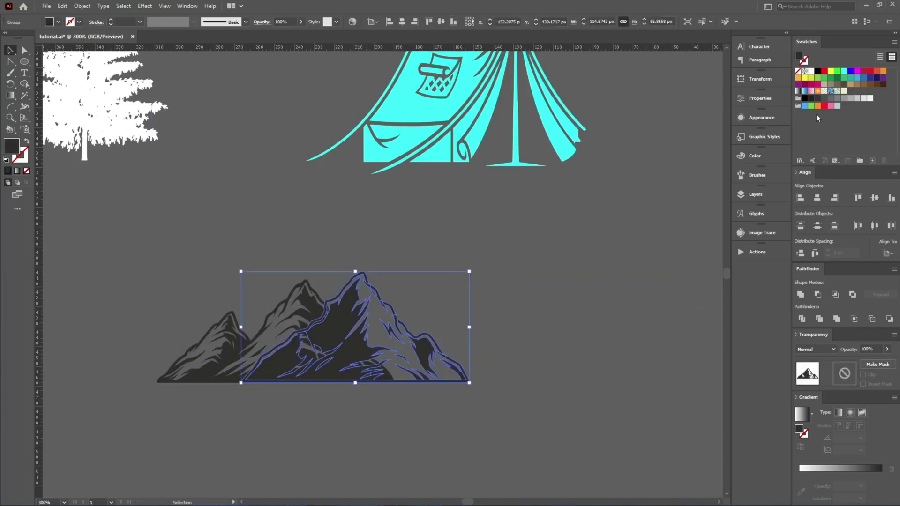
{"action": "left_click", "coordinate": [844, 78]}
{"action": "scroll", "coordinate": [276, 380], "scroll_direction": "up", "scroll_amount": 3}
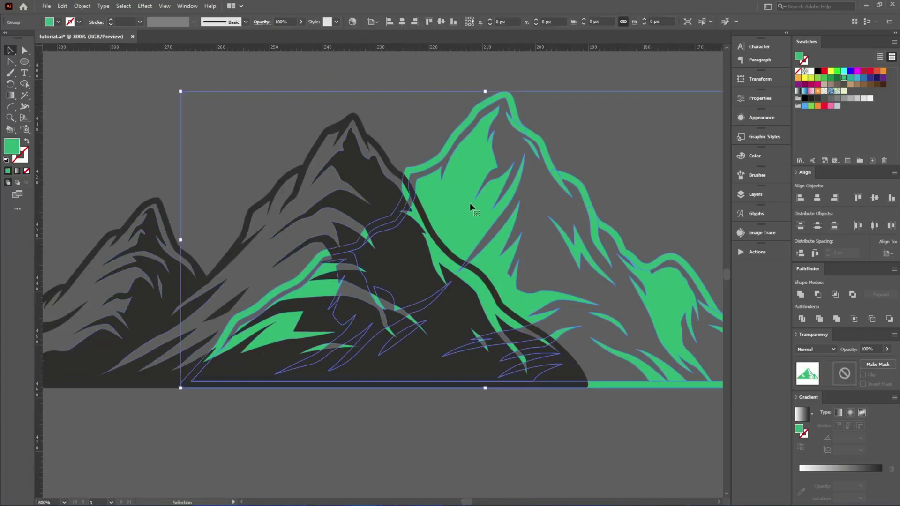
{"action": "key", "text": "a"}
{"action": "key", "text": "ctrl+shift+]"}
{"action": "scroll", "coordinate": [399, 218], "scroll_direction": "up", "scroll_amount": 4}
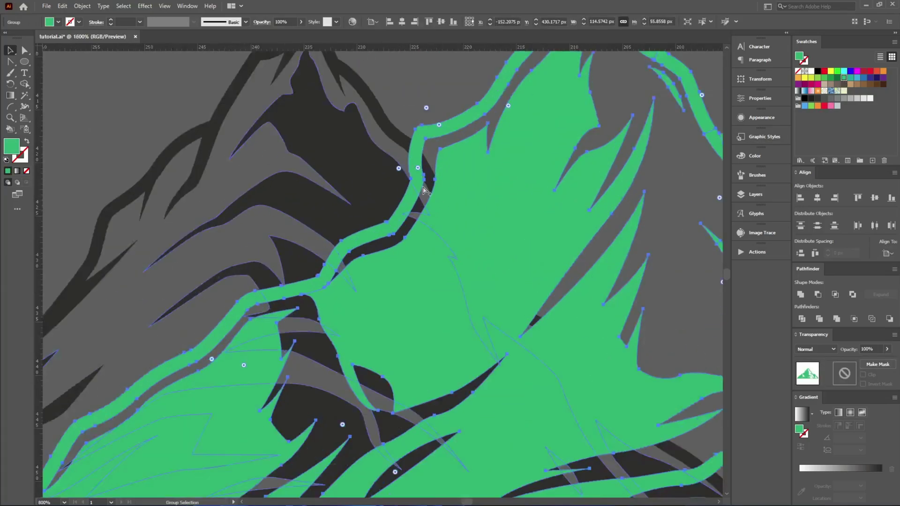
{"action": "scroll", "coordinate": [424, 181], "scroll_direction": "down", "scroll_amount": 2}
{"action": "scroll", "coordinate": [424, 181], "scroll_direction": "down", "scroll_amount": 3}
{"action": "key", "text": "v"}
{"action": "left_click", "coordinate": [561, 393]}
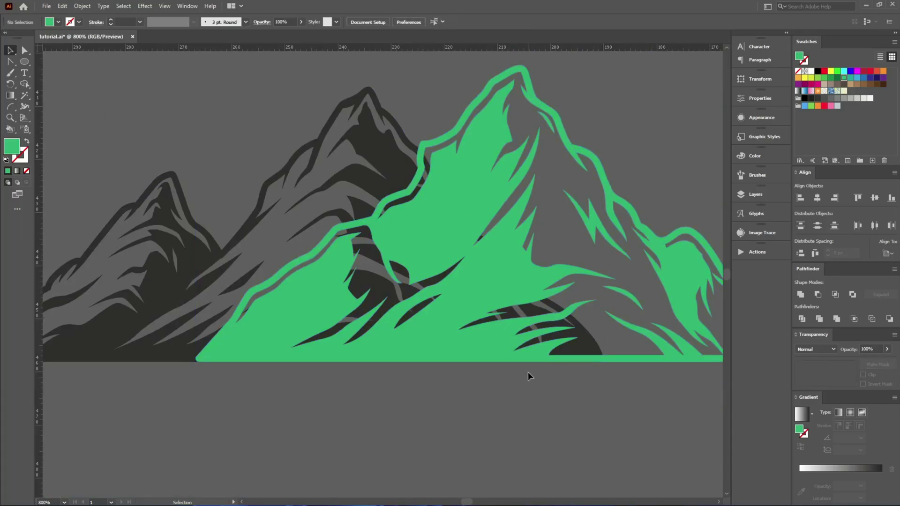
- Copy the green mountain, create an unclipped opacity mask on the dark mountain, and paste the copy in place inside the mask
{"action": "scroll", "coordinate": [521, 382], "scroll_direction": "down", "scroll_amount": 4}
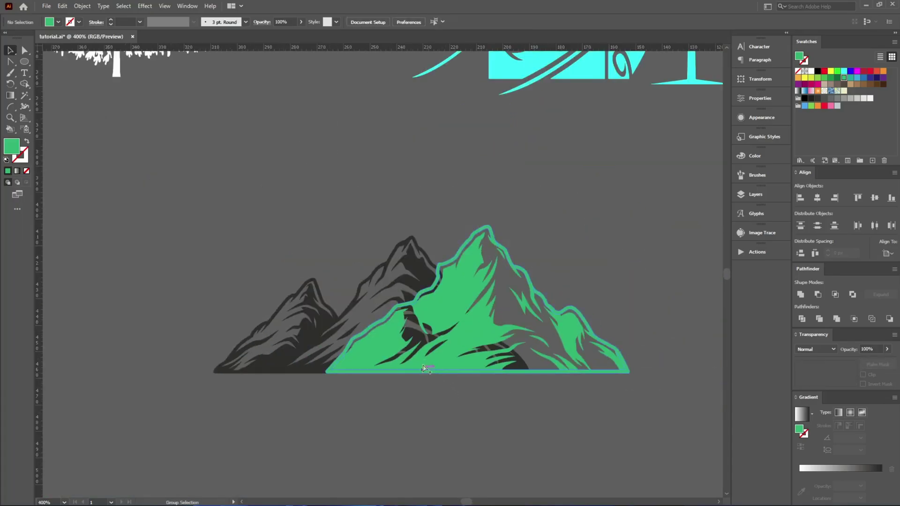
{"action": "scroll", "coordinate": [422, 368], "scroll_direction": "up", "scroll_amount": 4}
{"action": "left_click", "coordinate": [445, 287]}
{"action": "scroll", "coordinate": [442, 281], "scroll_direction": "down", "scroll_amount": 1}
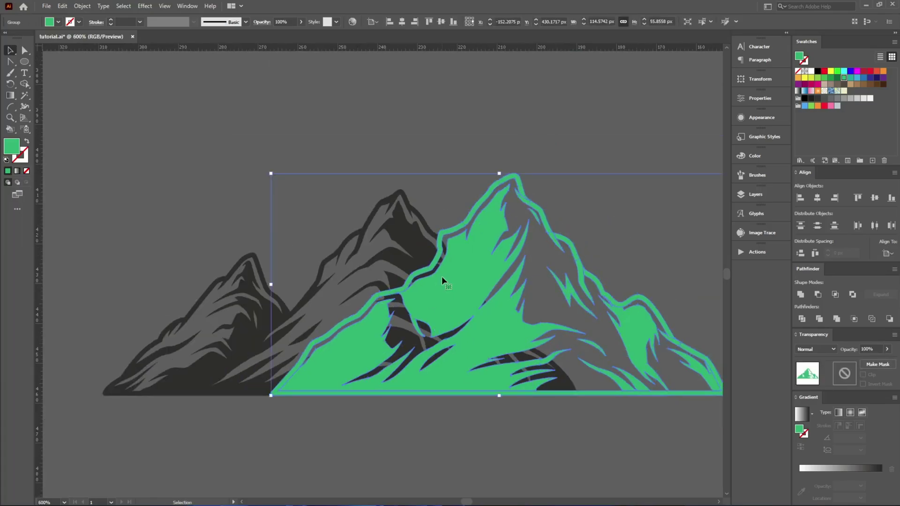
{"action": "scroll", "coordinate": [444, 282], "scroll_direction": "up", "scroll_amount": 1}
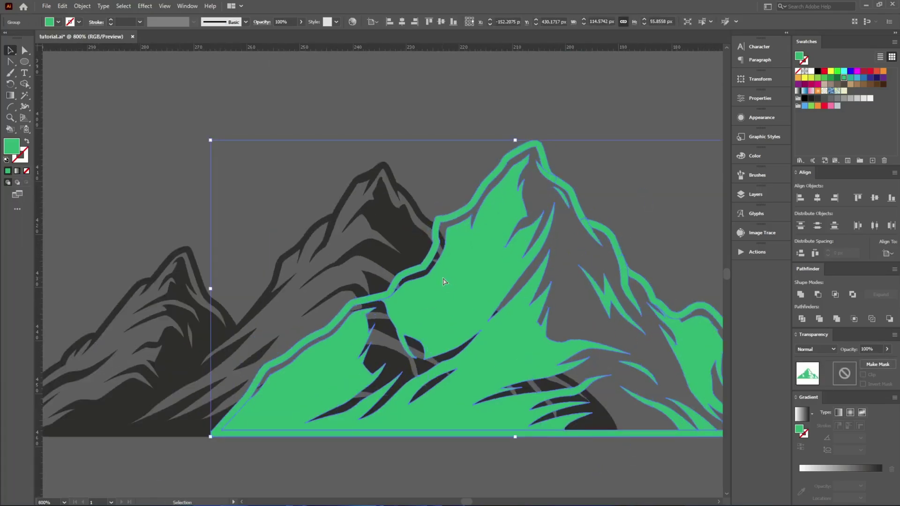
{"action": "left_click", "coordinate": [413, 212]}
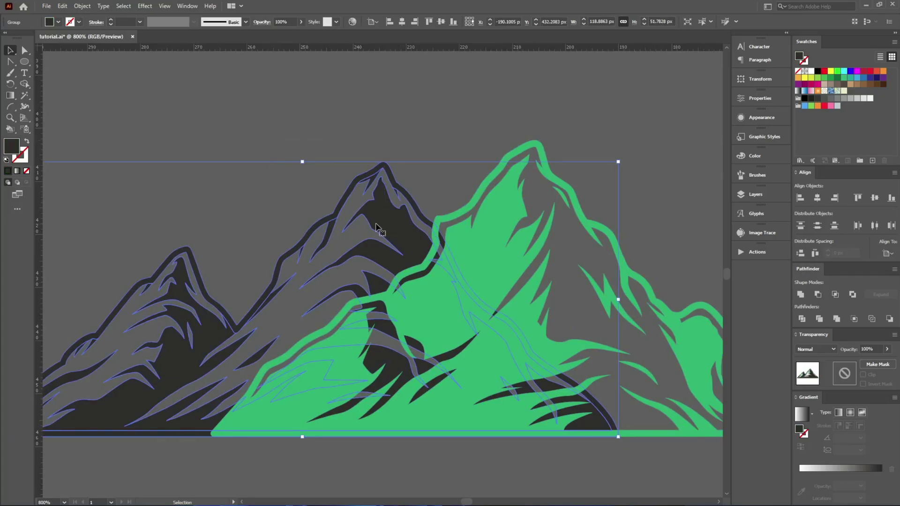
{"action": "key", "text": "ctrl+minus"}
{"action": "key", "text": "ctrl+equal"}
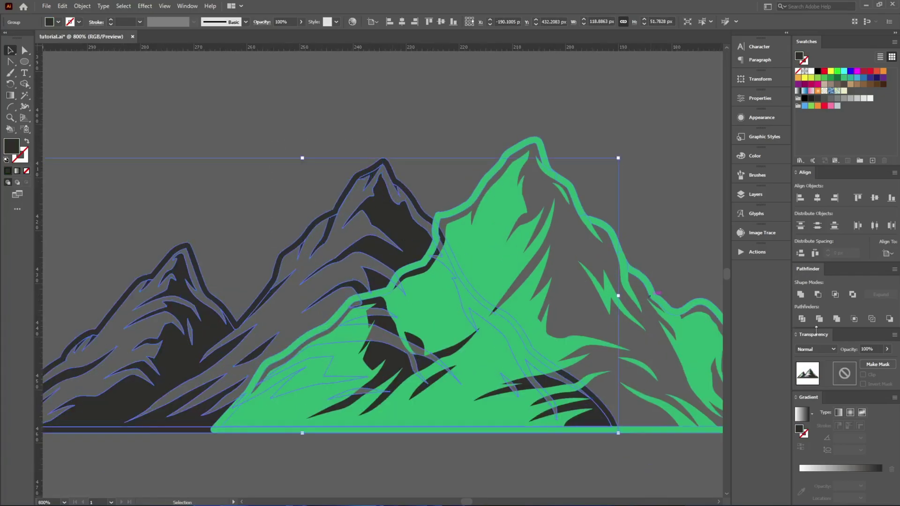
{"action": "left_click", "coordinate": [877, 364]}
{"action": "left_click", "coordinate": [846, 374]}
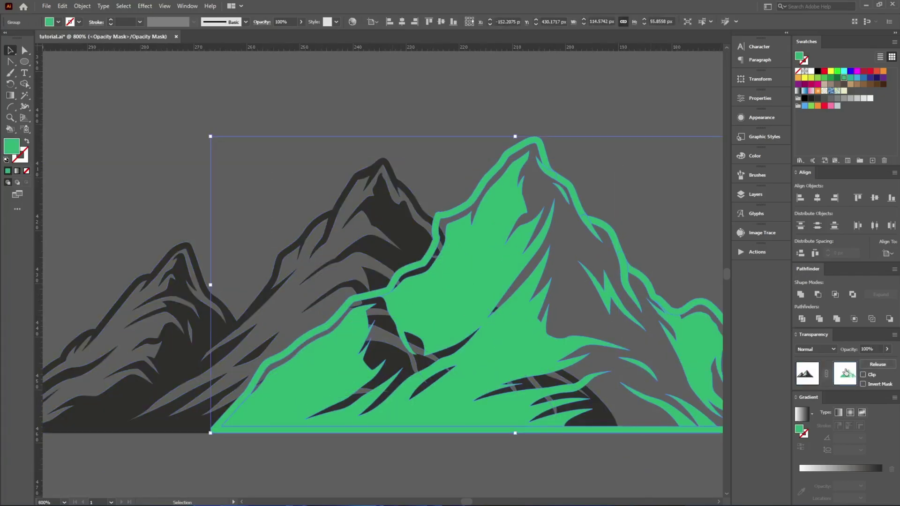
- Unite the mountain copy in the mask into a solid black silhouette and return to the regular artwork
{"action": "left_click", "coordinate": [838, 319]}
{"action": "left_click", "coordinate": [801, 294]}
{"action": "left_click", "coordinate": [807, 375]}
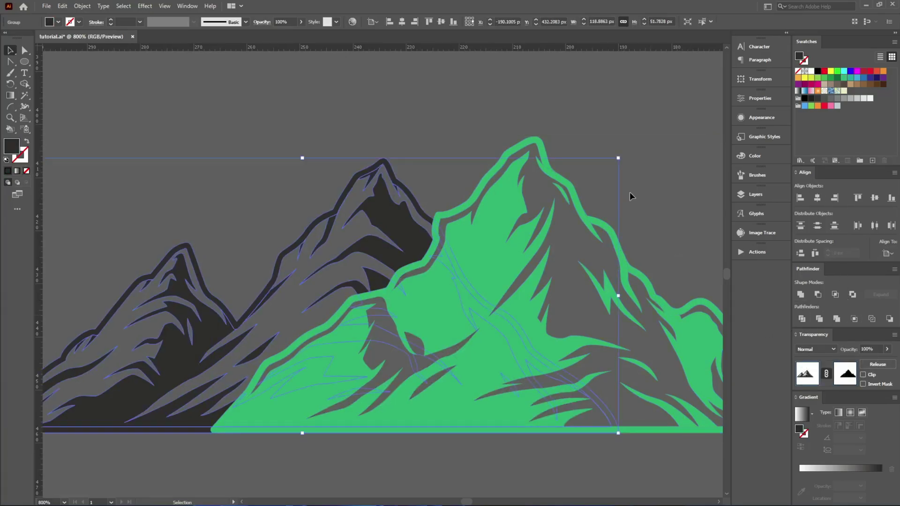
- Fill both the green mountain and the masked dark mountain with black
{"action": "left_click", "coordinate": [252, 255]}
{"action": "key", "text": "ctrl+0"}
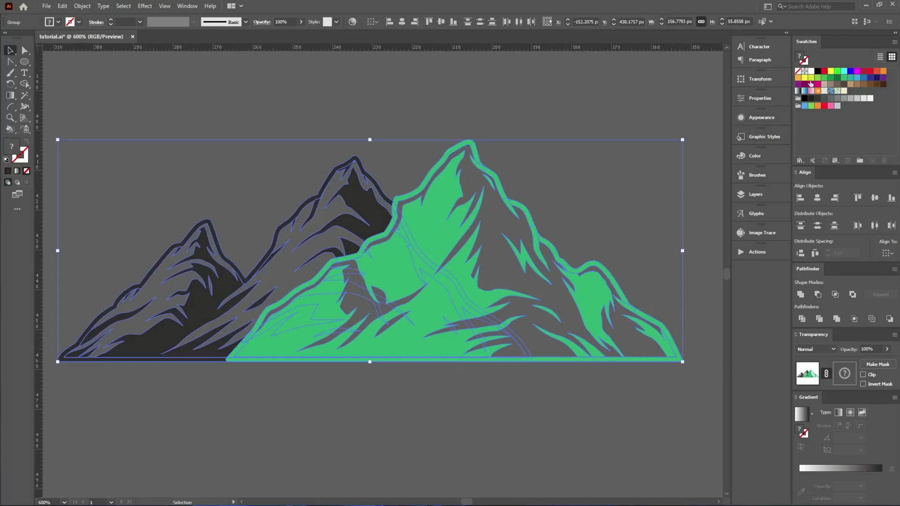
{"action": "left_click", "coordinate": [818, 72]}
{"action": "left_click", "coordinate": [575, 129]}
{"action": "scroll", "coordinate": [381, 205], "scroll_direction": "up", "scroll_amount": 3}
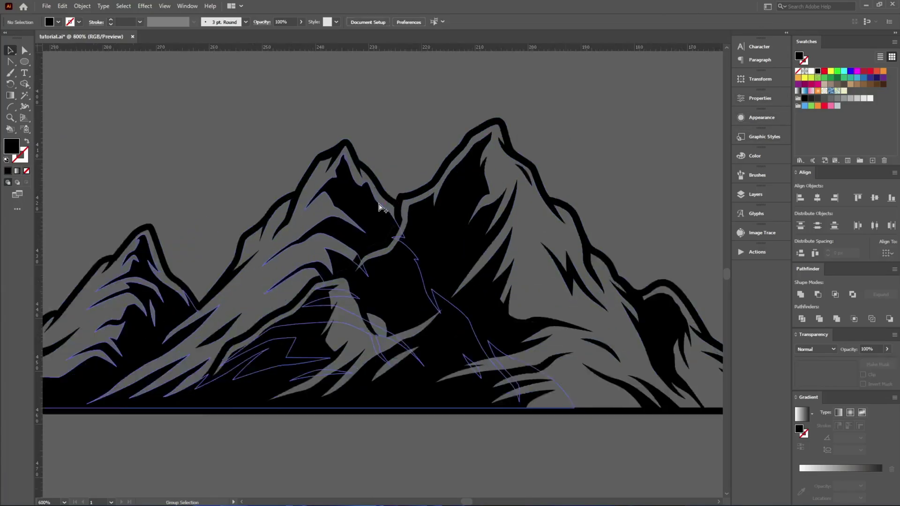
{"action": "key", "text": "ctrl+0"}
{"action": "scroll", "coordinate": [428, 203], "scroll_direction": "up", "scroll_amount": 5}
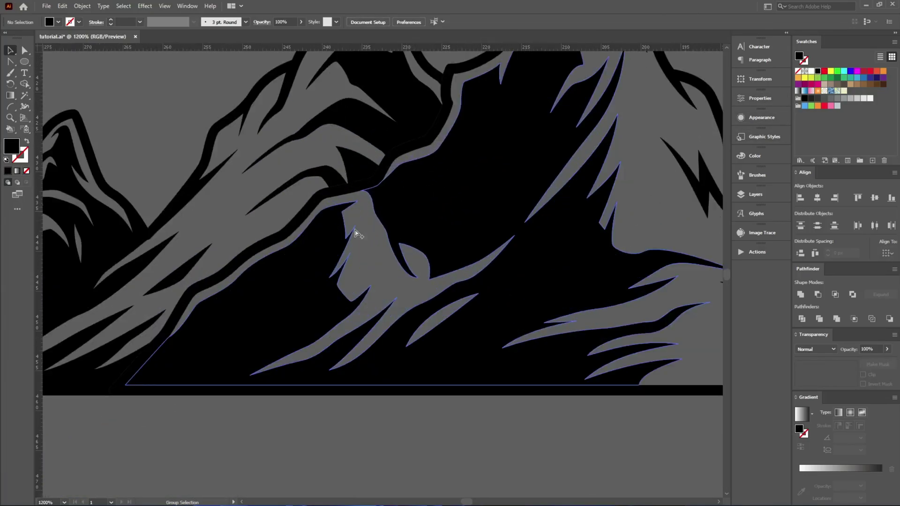
{"action": "scroll", "coordinate": [483, 214], "scroll_direction": "down", "scroll_amount": 3}
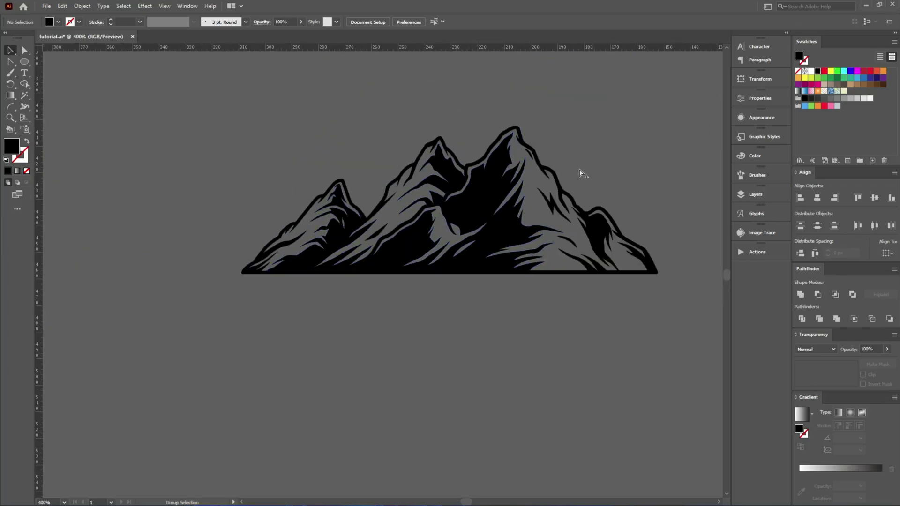
- Release the opacity mask from the rear mountain so its silhouette is a separate shape
{"action": "scroll", "coordinate": [462, 151], "scroll_direction": "up", "scroll_amount": 3}
{"action": "left_click", "coordinate": [331, 189]}
{"action": "scroll", "coordinate": [331, 189], "scroll_direction": "down", "scroll_amount": 2}
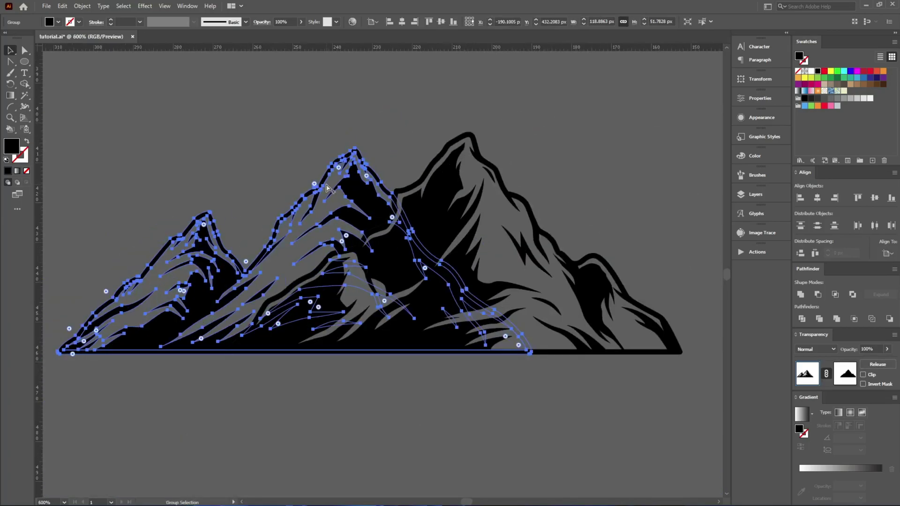
{"action": "left_click", "coordinate": [877, 364]}
- Subtract the solid silhouette from the rear mountain with Minus Front, cutting away the part behind the tallest mountain
{"action": "left_click", "coordinate": [367, 201], "text": "shift"}
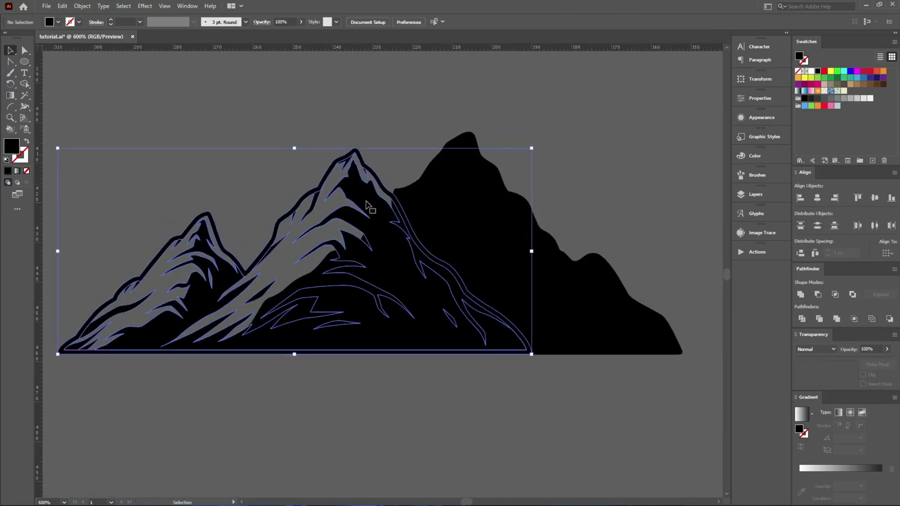
{"action": "left_click", "coordinate": [470, 137], "text": "shift"}
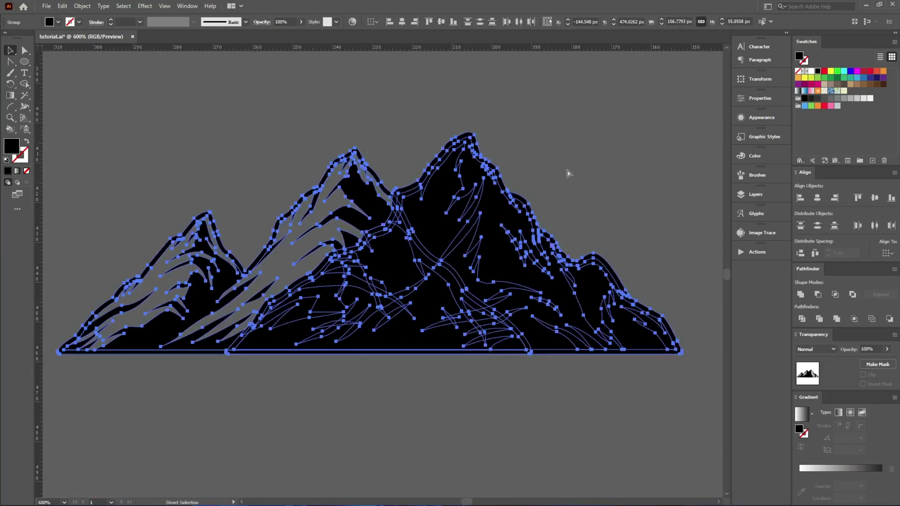
{"action": "left_click", "coordinate": [567, 173]}
{"action": "left_click", "coordinate": [519, 267]}
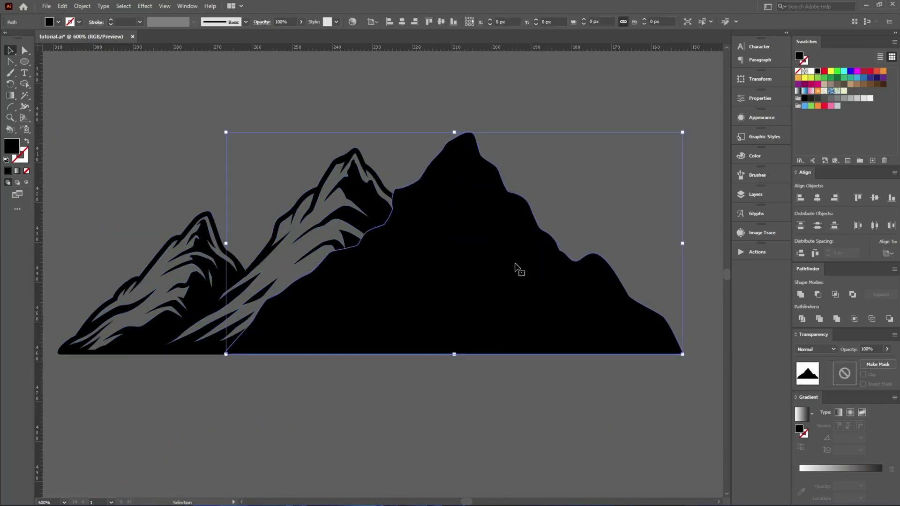
{"action": "left_click", "coordinate": [371, 195], "text": "shift"}
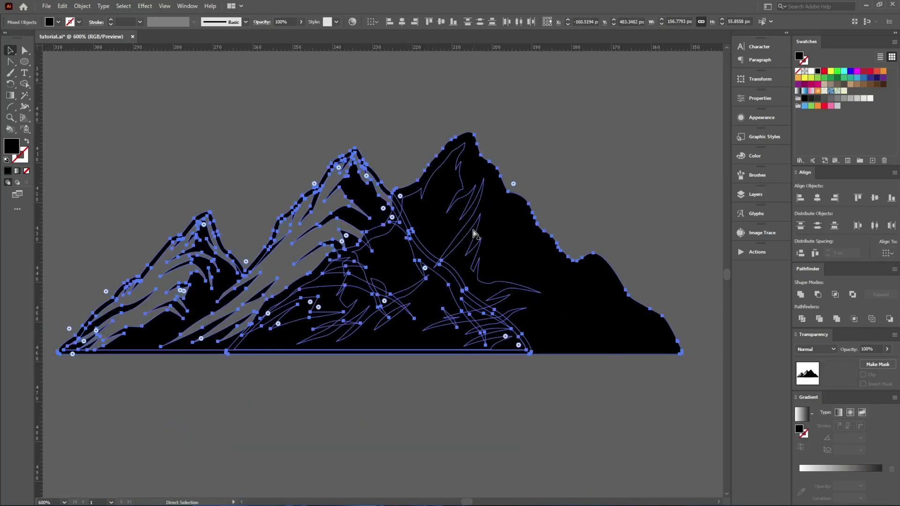
{"action": "left_click", "coordinate": [817, 296], "text": "alt"}
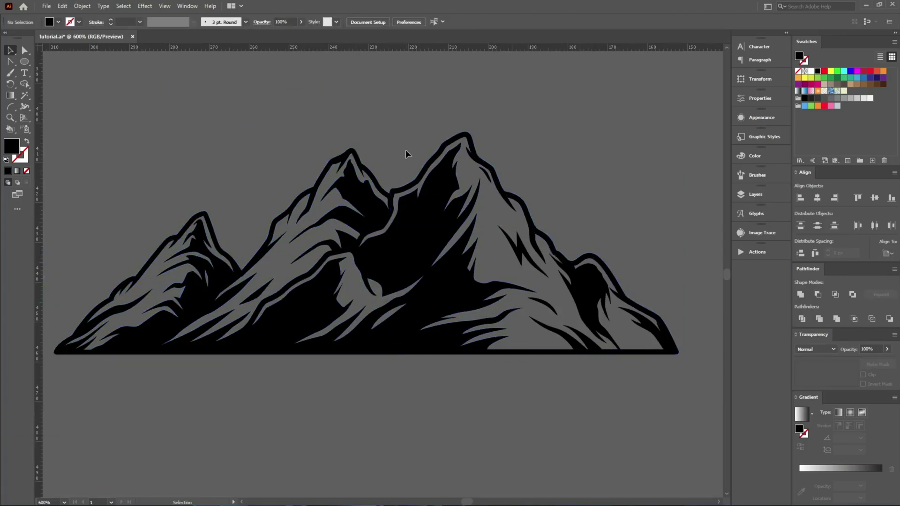
- Unite the trimmed rear mountain and the tallest mountain into one black mountain range and select it
{"action": "key", "text": "ctrl+a"}
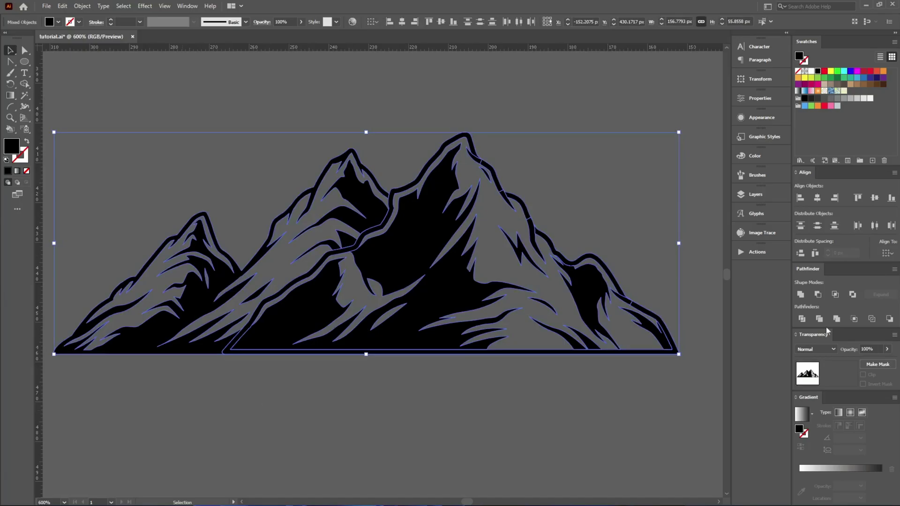
{"action": "left_click", "coordinate": [802, 294]}
{"action": "left_click", "coordinate": [565, 386]}
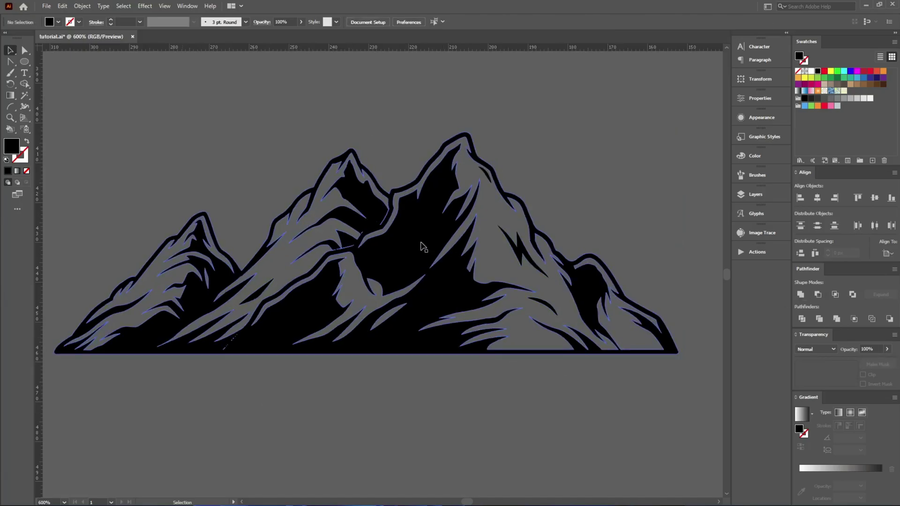
{"action": "left_click_drag", "start_coordinate": [421, 243], "coordinate": [408, 227]}
{"action": "left_click", "coordinate": [401, 251]}
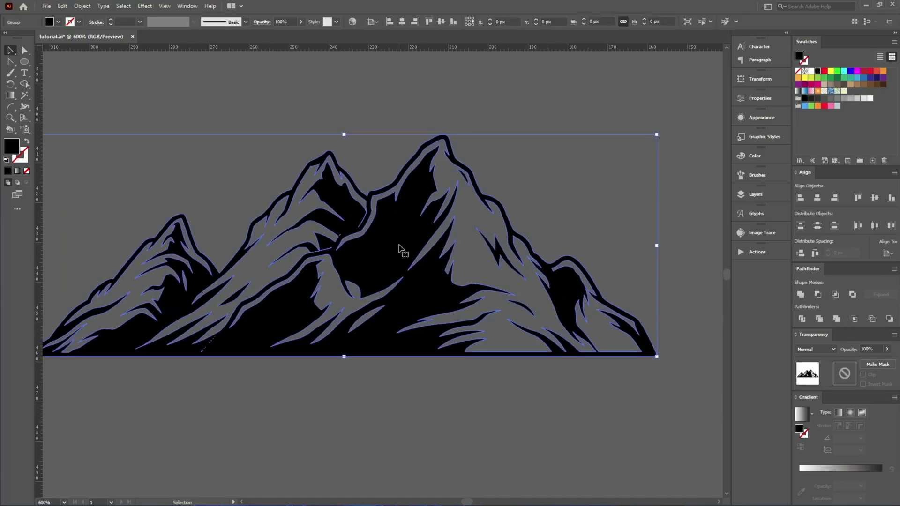
- Centre the mountain range horizontally over the striped sunset and scale it up to span both guides, about 331 px wide
{"action": "scroll", "coordinate": [402, 252], "scroll_direction": "down", "scroll_amount": 5}
{"action": "left_click_drag", "start_coordinate": [395, 243], "coordinate": [288, 254]}
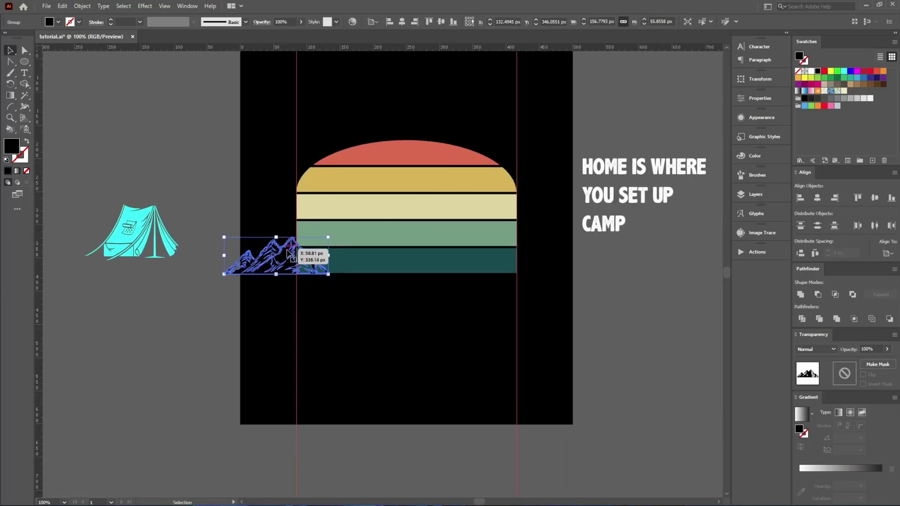
{"action": "left_click", "coordinate": [403, 22]}
{"action": "scroll", "coordinate": [420, 249], "scroll_direction": "up", "scroll_amount": 2}
{"action": "left_click_drag", "start_coordinate": [496, 263], "coordinate": [612, 264]}
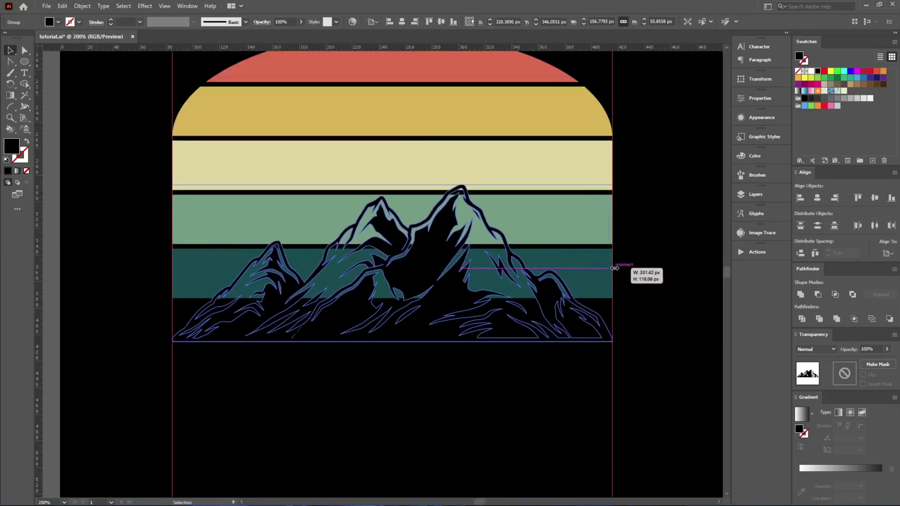
- Align the bottom edge of the mountain range with the bottom of the striped sunset and clear the selection
{"action": "left_click", "coordinate": [318, 156], "text": "shift"}
{"action": "left_click", "coordinate": [449, 24]}
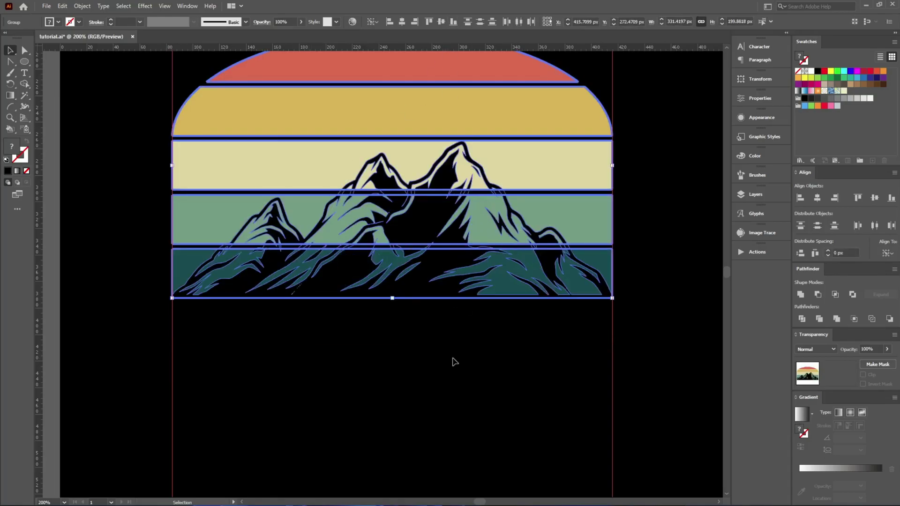
{"action": "left_click", "coordinate": [455, 361]}
{"action": "key", "text": "v"}
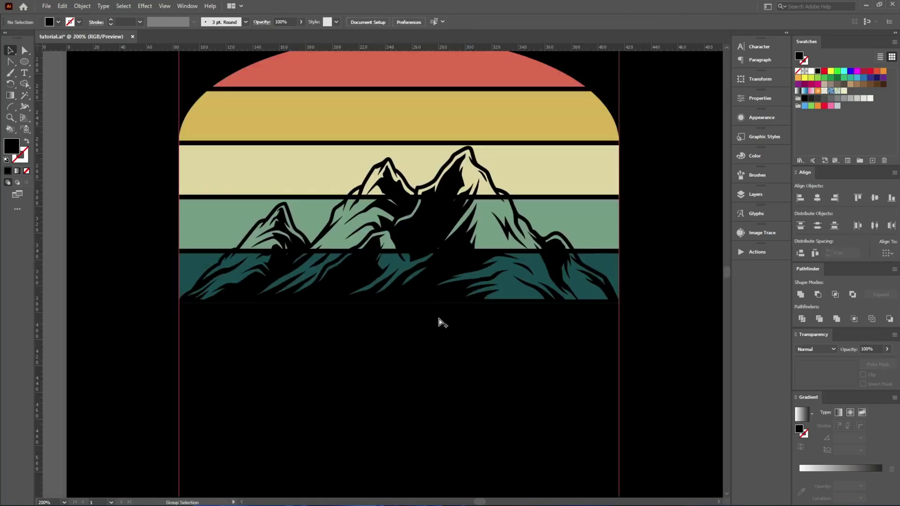
- Try moving the mountain range off the striped sunset and undo the move
{"action": "left_click", "coordinate": [432, 208]}
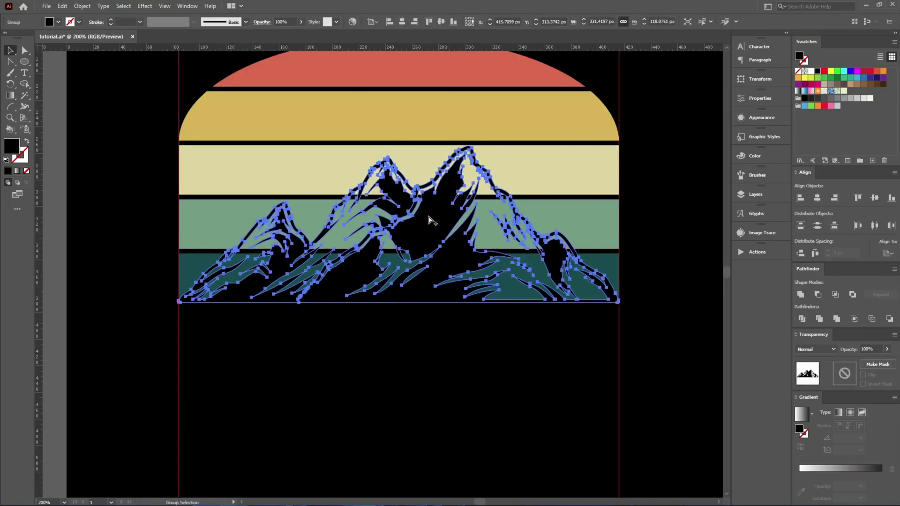
{"action": "scroll", "coordinate": [440, 237], "scroll_direction": "up", "scroll_amount": 1}
{"action": "scroll", "coordinate": [436, 225], "scroll_direction": "down", "scroll_amount": 2}
{"action": "left_click_drag", "start_coordinate": [428, 202], "coordinate": [454, 319]}
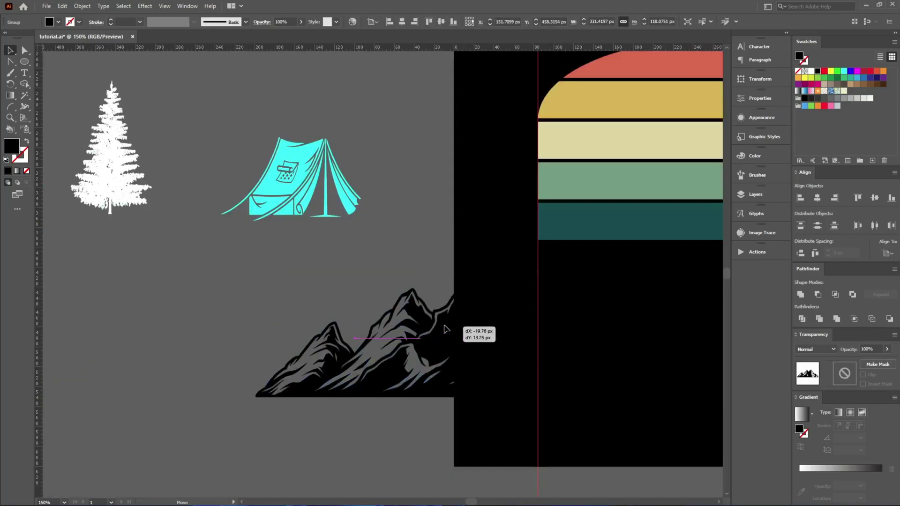
{"action": "key", "text": "ctrl+z"}
- Offset the mountain range's path by 0.9 px with round joins
{"action": "scroll", "coordinate": [334, 277], "scroll_direction": "up", "scroll_amount": 2}
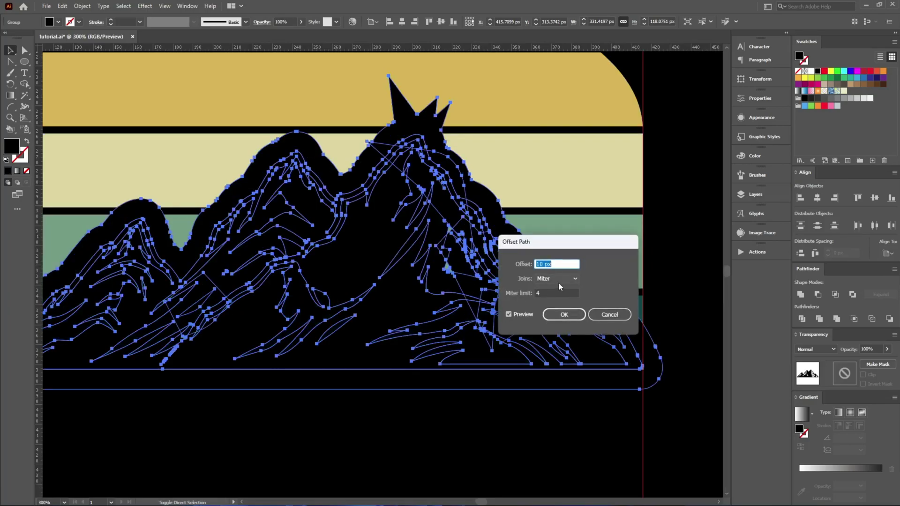
{"action": "left_click", "coordinate": [558, 282]}
{"action": "left_click", "coordinate": [551, 299]}
{"action": "scroll", "coordinate": [551, 263], "scroll_direction": "down", "scroll_amount": 5}
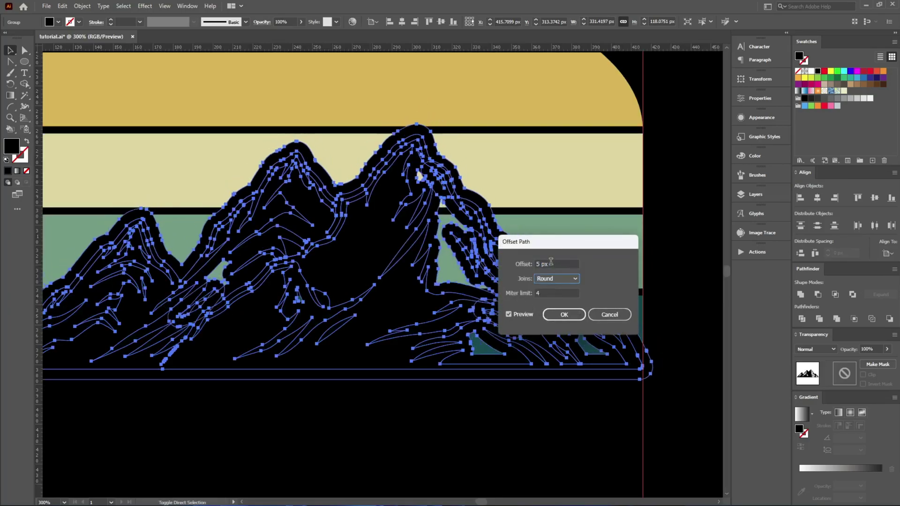
{"action": "scroll", "coordinate": [551, 263], "scroll_direction": "down", "scroll_amount": 4}
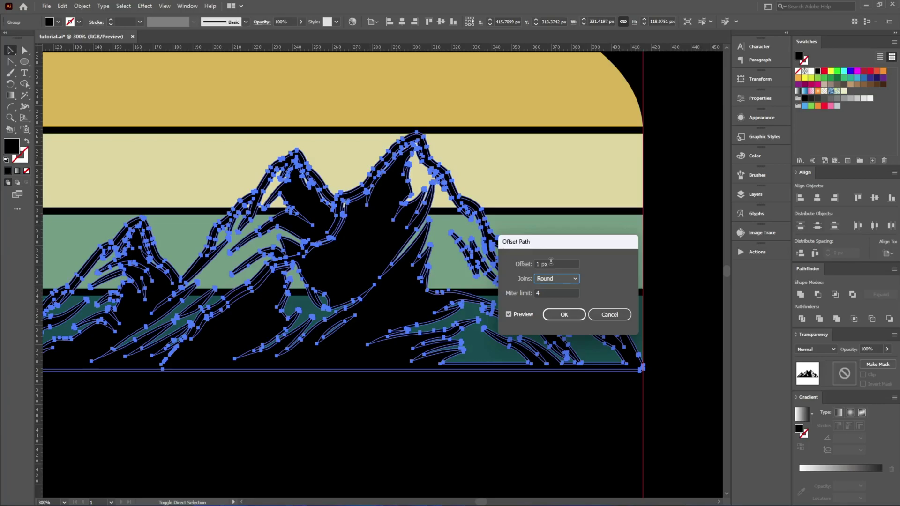
{"action": "scroll", "coordinate": [551, 262], "scroll_direction": "down", "scroll_amount": 1}
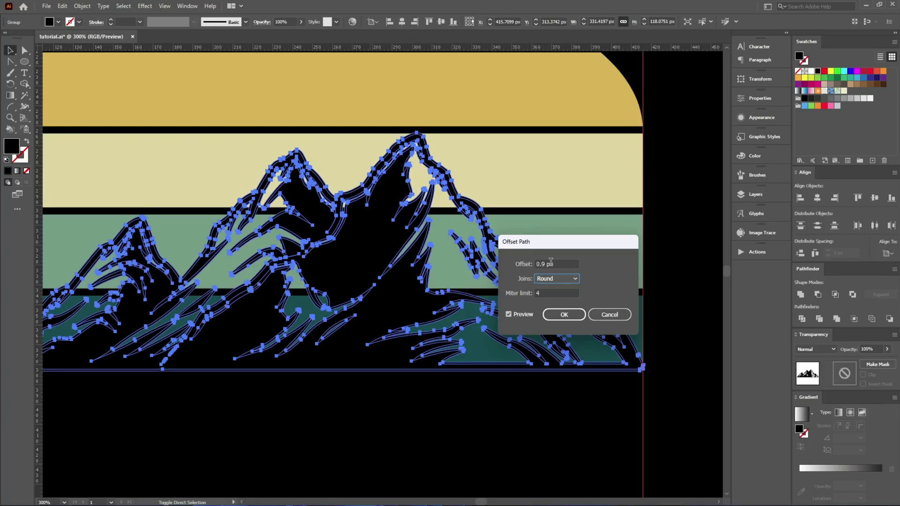
{"action": "left_click", "coordinate": [556, 315]}
{"action": "left_click", "coordinate": [449, 374]}
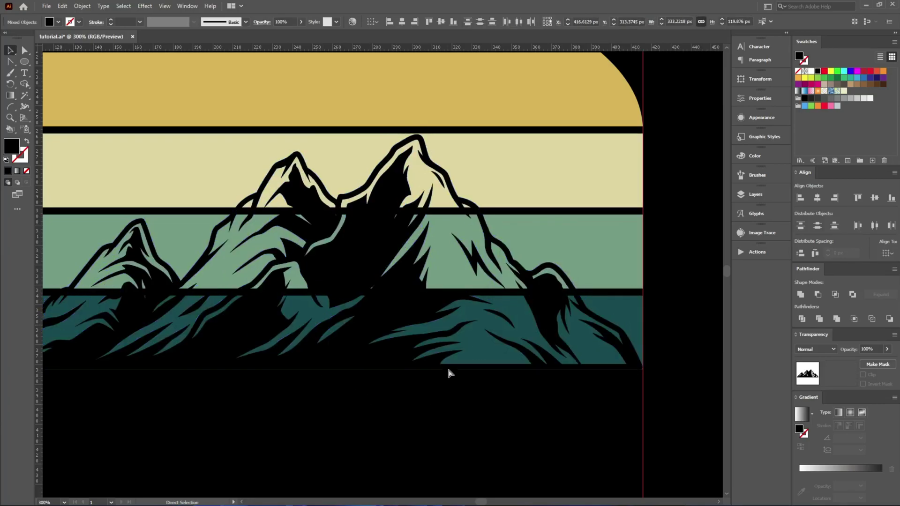
- Place the offset outline behind the black mountains and fill it with yellow-green
{"action": "left_click", "coordinate": [387, 234]}
{"action": "key", "text": "ctrl+b"}
{"action": "left_click", "coordinate": [496, 233], "text": "shift"}
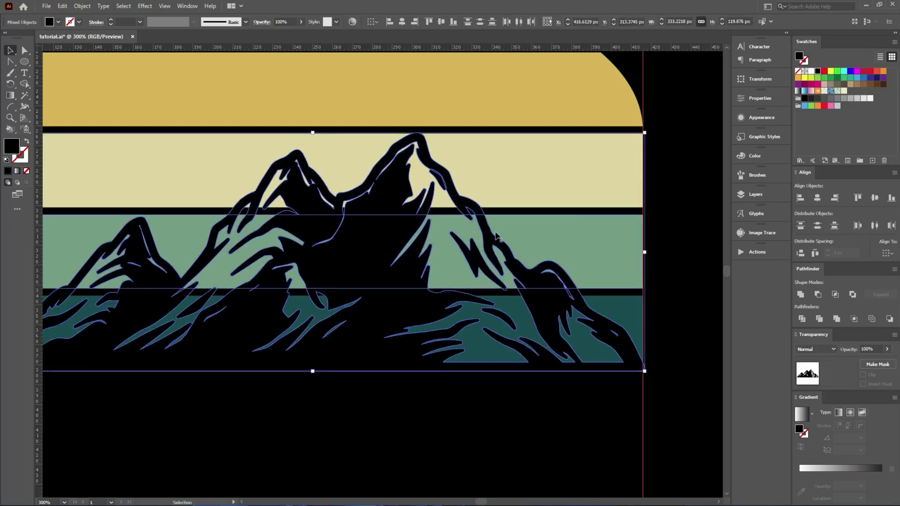
{"action": "left_click", "coordinate": [811, 78]}
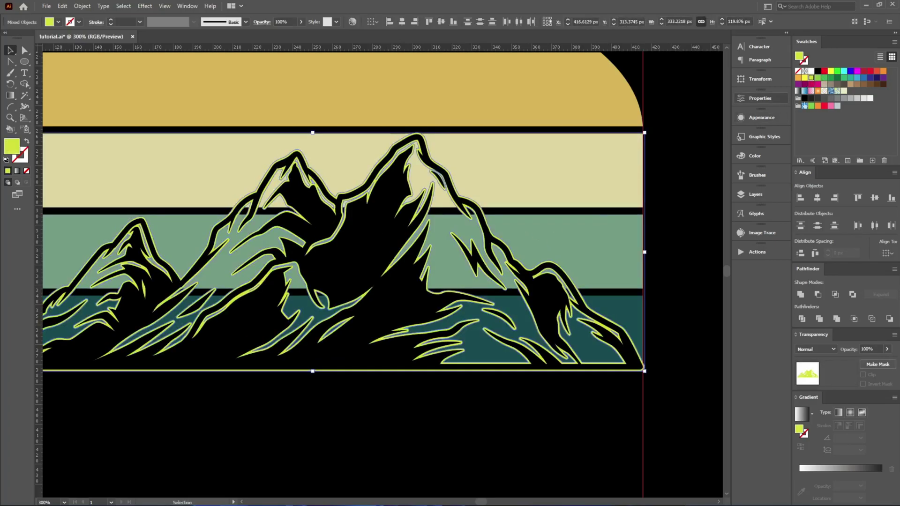
- Turn the offset outline into one solid silhouette behind the mountains and fill it with white
{"action": "left_click", "coordinate": [819, 318]}
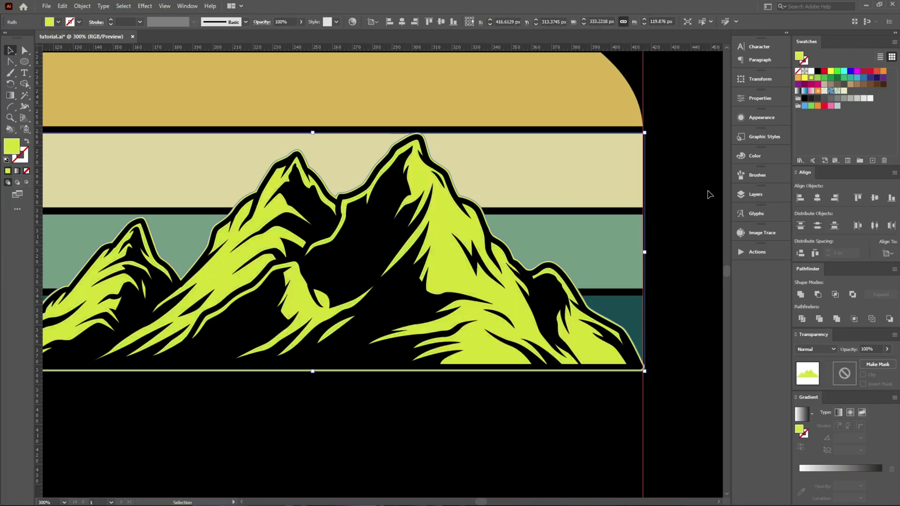
{"action": "left_click", "coordinate": [811, 74]}
{"action": "left_click", "coordinate": [463, 428]}
{"action": "scroll", "coordinate": [463, 427], "scroll_direction": "down", "scroll_amount": 1}
{"action": "scroll", "coordinate": [463, 428], "scroll_direction": "up", "scroll_amount": 1}
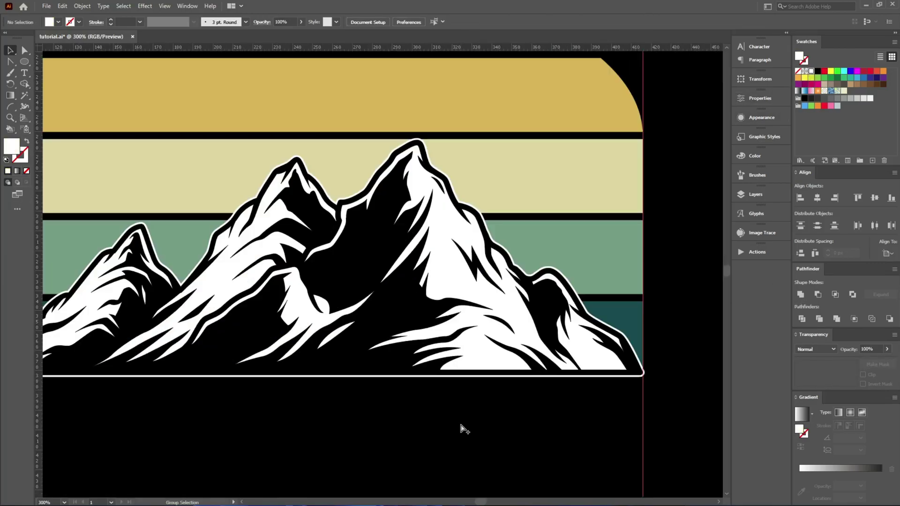
- Copy the white mountain silhouette and add an opacity mask with Clip off to the striped sunset
{"action": "left_click_drag", "start_coordinate": [416, 139], "coordinate": [435, 158]}
{"action": "key", "text": "ctrl+z"}
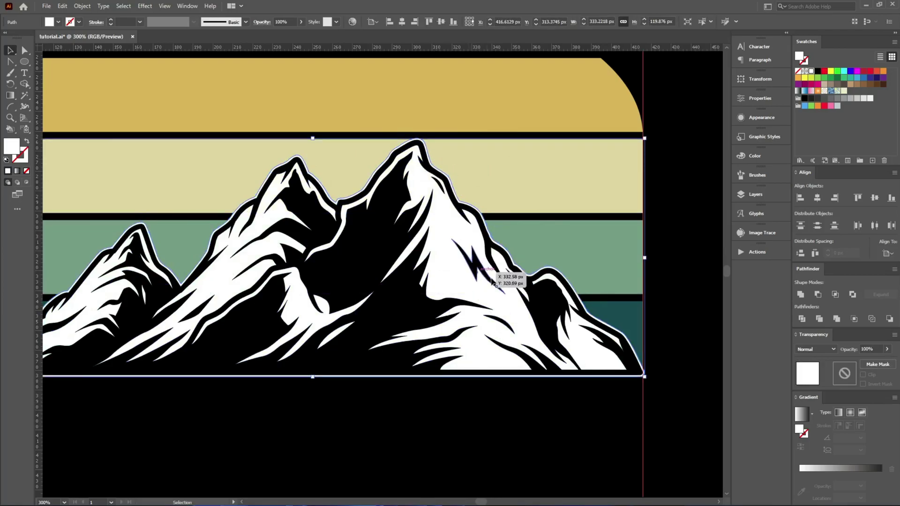
{"action": "left_click", "coordinate": [598, 260]}
{"action": "scroll", "coordinate": [587, 240], "scroll_direction": "down", "scroll_amount": 2}
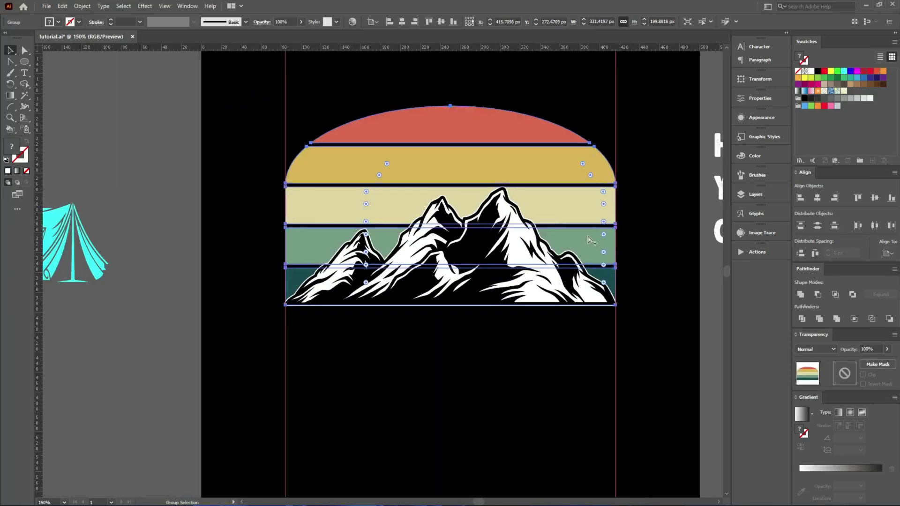
{"action": "key", "text": "v"}
{"action": "left_click", "coordinate": [880, 366]}
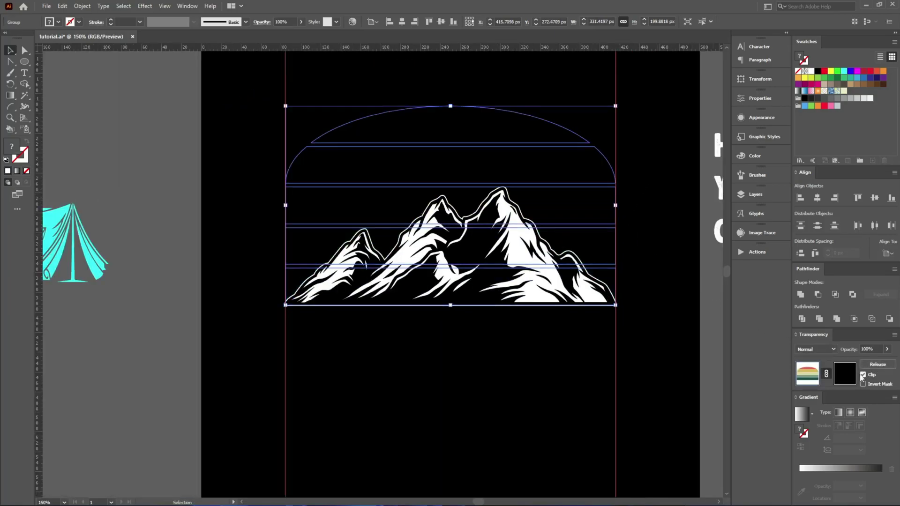
{"action": "left_click", "coordinate": [863, 375]}
- Paste the silhouette in place inside the stripes' opacity mask with a black fill and return to the artwork
{"action": "left_click", "coordinate": [849, 373]}
{"action": "key", "text": "ctrl+f"}
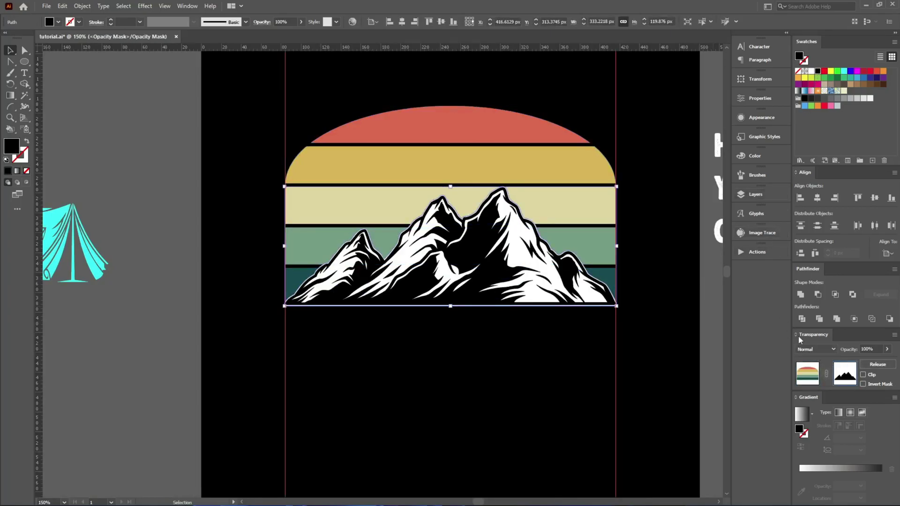
{"action": "left_click", "coordinate": [808, 373]}
{"action": "left_click", "coordinate": [589, 339]}
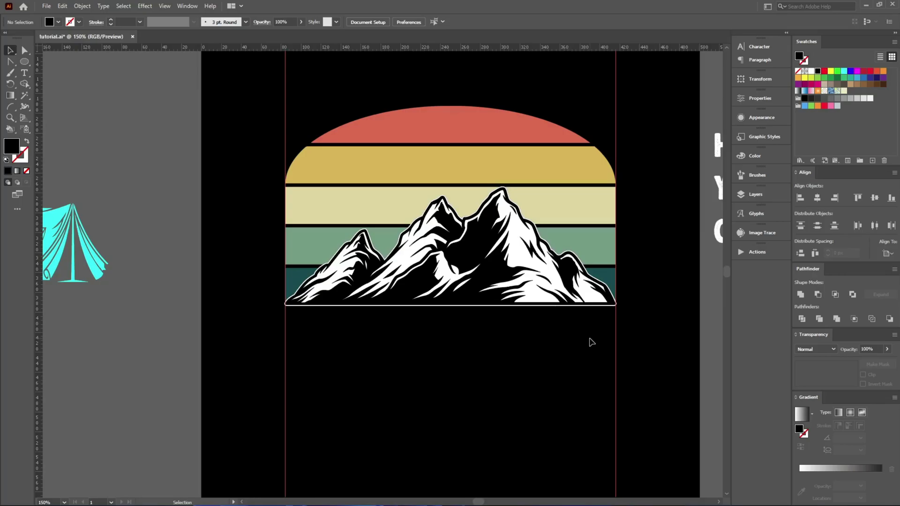
- Test the mask by moving the mountains and the masked stripes away, and undo both moves
{"action": "scroll", "coordinate": [596, 307], "scroll_direction": "up", "scroll_amount": 2}
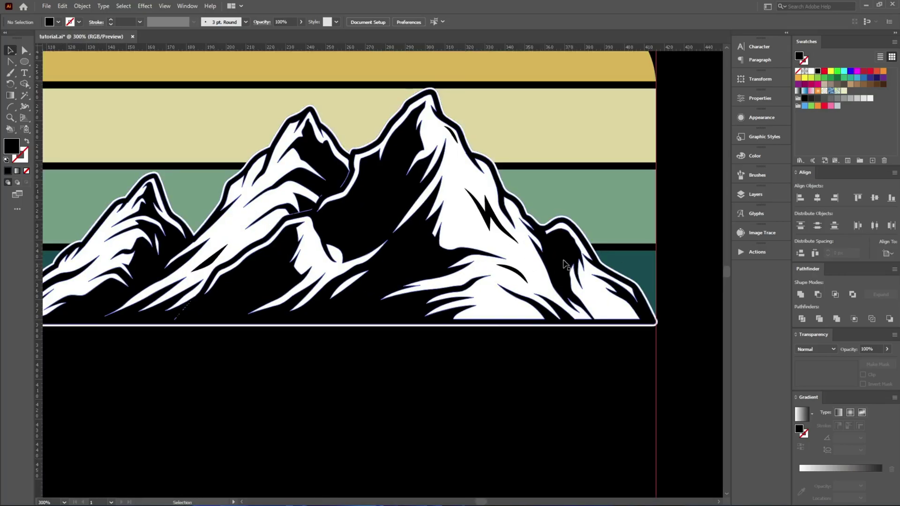
{"action": "left_click_drag", "start_coordinate": [559, 271], "coordinate": [554, 380]}
{"action": "left_click", "coordinate": [567, 189]}
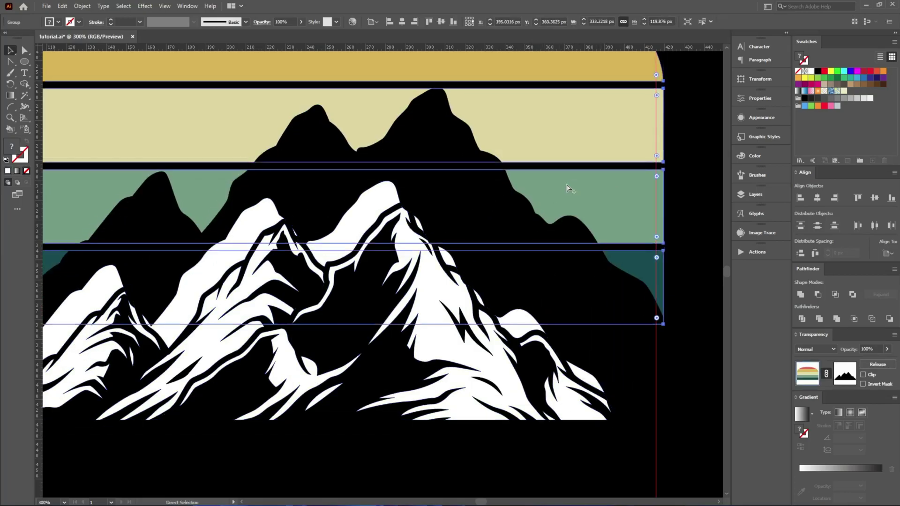
{"action": "scroll", "coordinate": [565, 184], "scroll_direction": "down", "scroll_amount": 4}
{"action": "left_click_drag", "start_coordinate": [564, 172], "coordinate": [333, 127]}
{"action": "scroll", "coordinate": [306, 136], "scroll_direction": "up", "scroll_amount": 5}
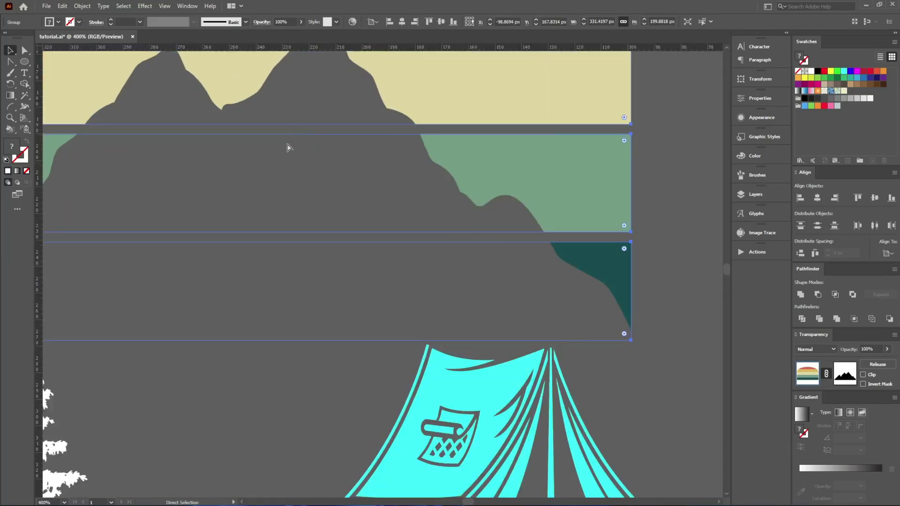
{"action": "key", "text": "ctrl+z"}
{"action": "key", "text": "ctrl+z"}
- Select the black mountains together with the white silhouette and remove the white outer border with Shape Builder
{"action": "scroll", "coordinate": [275, 197], "scroll_direction": "down", "scroll_amount": 5}
{"action": "left_click", "coordinate": [276, 202]}
{"action": "scroll", "coordinate": [520, 239], "scroll_direction": "up", "scroll_amount": 3}
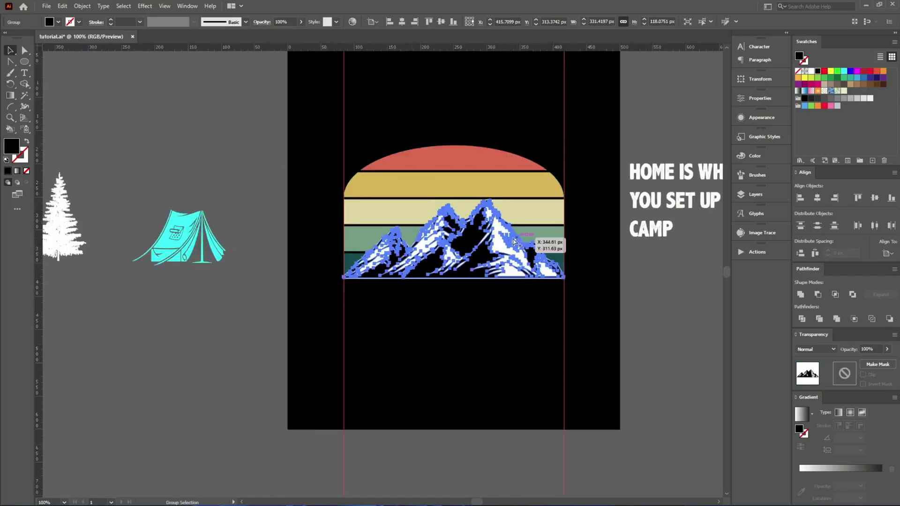
{"action": "left_click", "coordinate": [531, 287]}
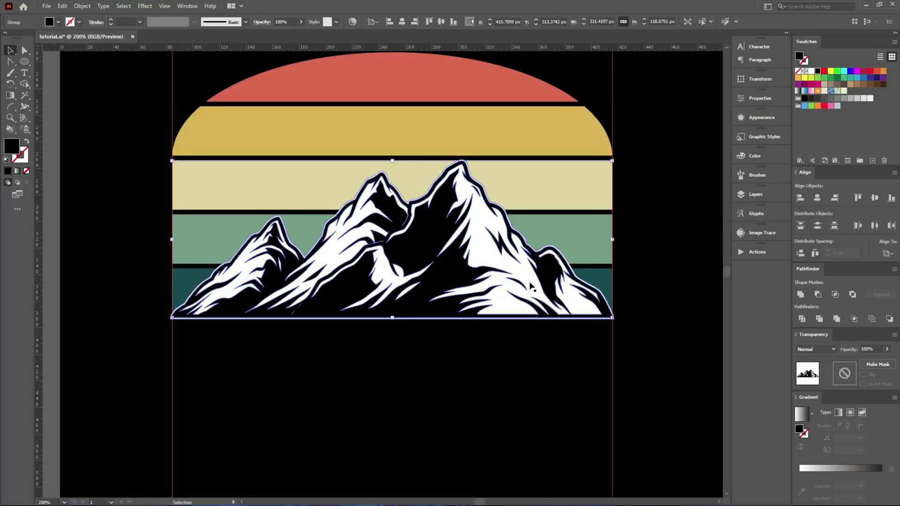
{"action": "left_click", "coordinate": [527, 280]}
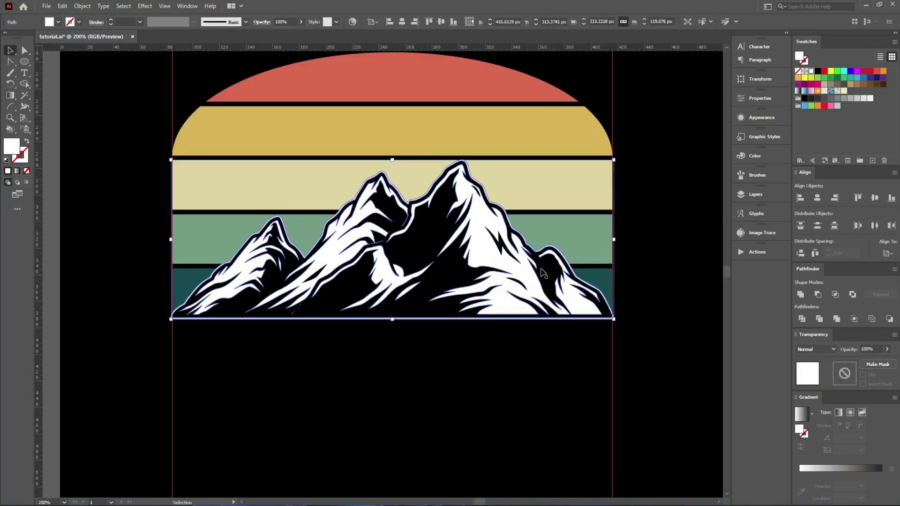
{"action": "left_click", "coordinate": [542, 272], "text": "shift"}
{"action": "key", "text": "shift+m"}
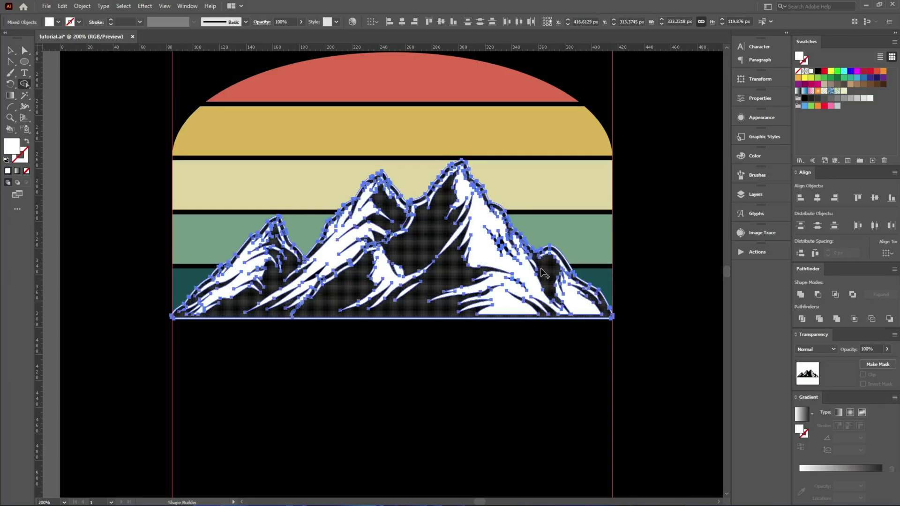
{"action": "scroll", "coordinate": [458, 165], "scroll_direction": "up", "scroll_amount": 7}
{"action": "scroll", "coordinate": [452, 136], "scroll_direction": "up", "scroll_amount": 1}
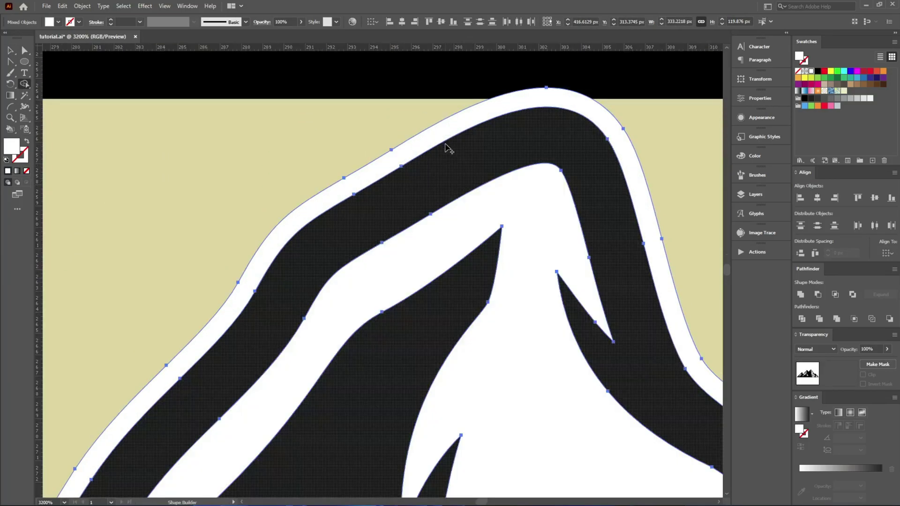
{"action": "left_click", "coordinate": [441, 131], "text": "alt"}
{"action": "key", "text": "v"}
- Examine the outer edge of the tallest peak and the whole mountain range for leftover white border
{"action": "scroll", "coordinate": [446, 107], "scroll_direction": "down", "scroll_amount": 8}
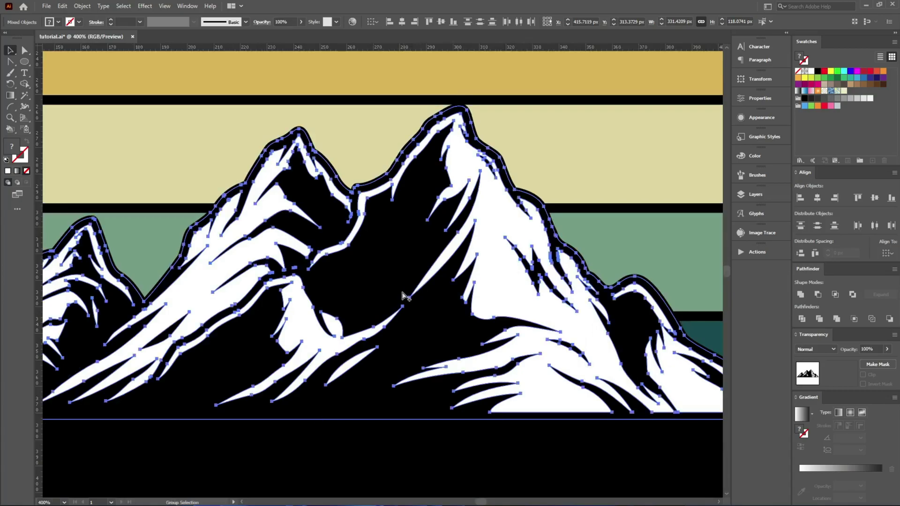
{"action": "scroll", "coordinate": [444, 193], "scroll_direction": "up", "scroll_amount": 8}
{"action": "scroll", "coordinate": [270, 275], "scroll_direction": "up", "scroll_amount": 1}
{"action": "left_click_drag", "start_coordinate": [257, 298], "coordinate": [523, 169]}
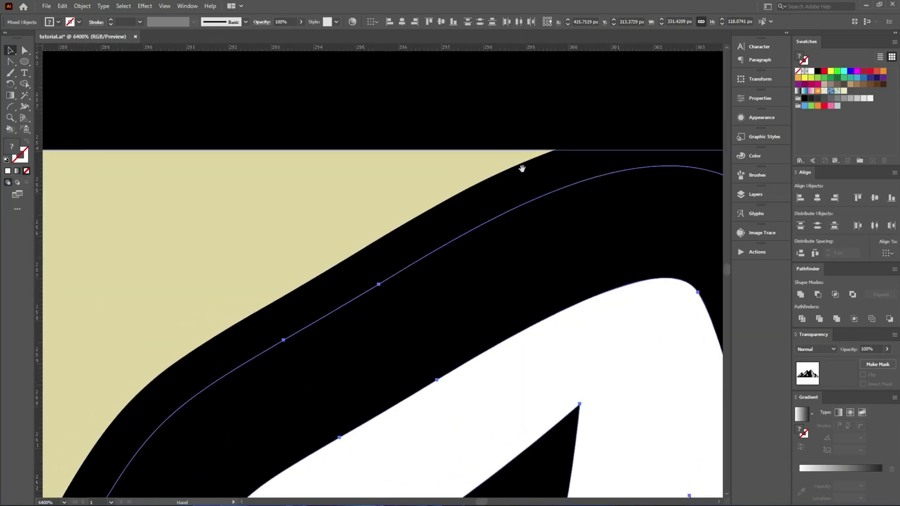
{"action": "left_click_drag", "start_coordinate": [139, 427], "coordinate": [390, 271]}
{"action": "scroll", "coordinate": [338, 282], "scroll_direction": "down", "scroll_amount": 8}
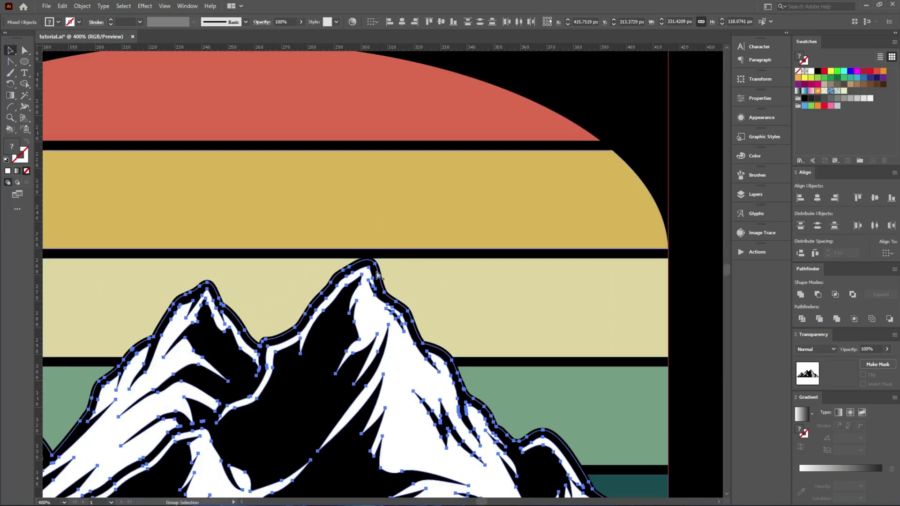
{"action": "scroll", "coordinate": [359, 255], "scroll_direction": "up", "scroll_amount": 7}
{"action": "scroll", "coordinate": [376, 277], "scroll_direction": "down", "scroll_amount": 7}
{"action": "scroll", "coordinate": [377, 281], "scroll_direction": "down", "scroll_amount": 3}
{"action": "left_click", "coordinate": [561, 304]}
{"action": "scroll", "coordinate": [321, 404], "scroll_direction": "up", "scroll_amount": 2}
{"action": "left_click_drag", "start_coordinate": [321, 404], "coordinate": [321, 334]}
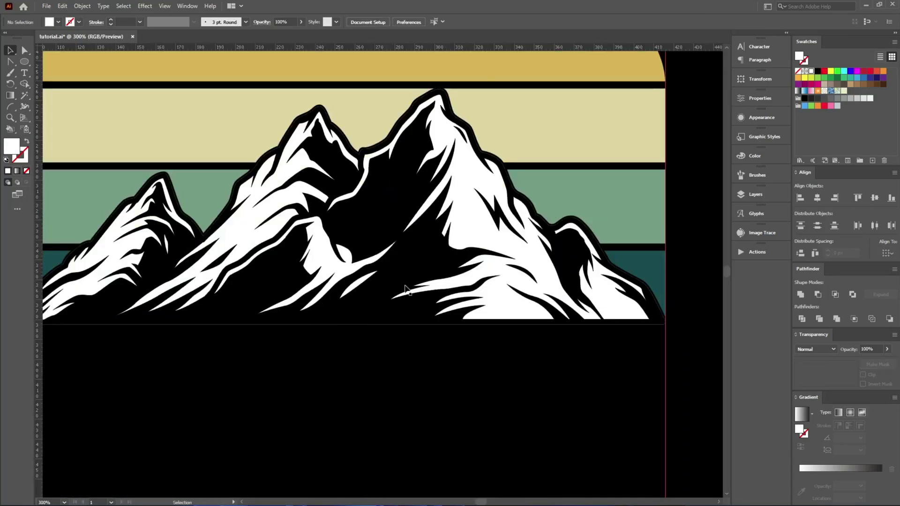
- Try moving the black mountain artwork off the white silhouette and undo the moves
{"action": "left_click_drag", "start_coordinate": [410, 270], "coordinate": [348, 330]}
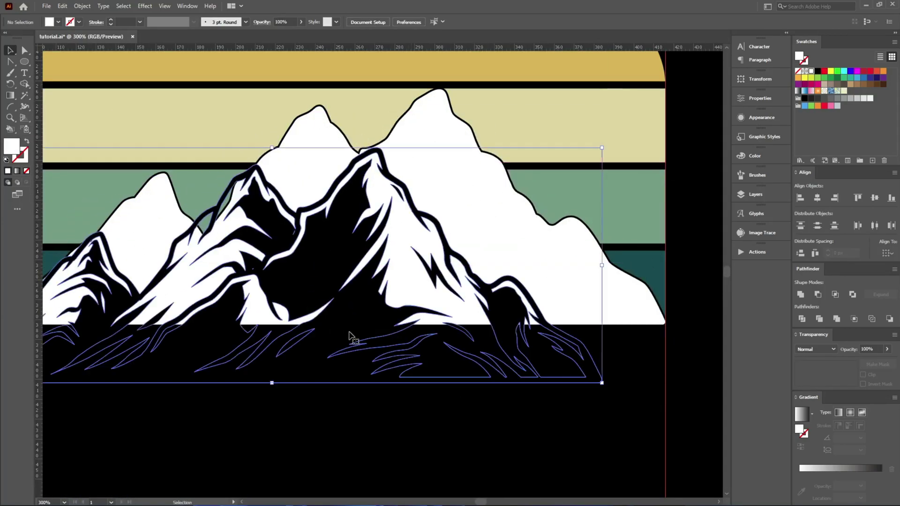
{"action": "key", "text": "ctrl+z"}
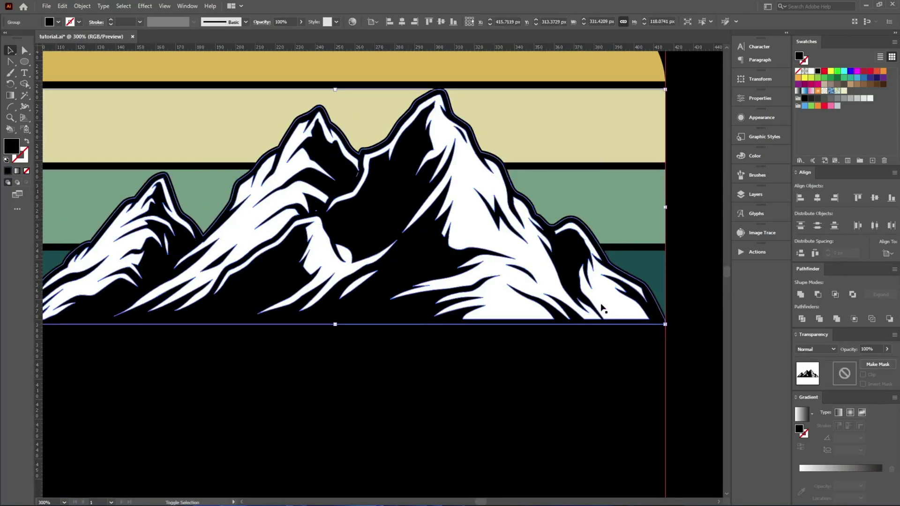
{"action": "key", "text": "ctrl+shift+g"}
{"action": "left_click_drag", "start_coordinate": [602, 304], "coordinate": [566, 394]}
{"action": "key", "text": "ctrl+z"}
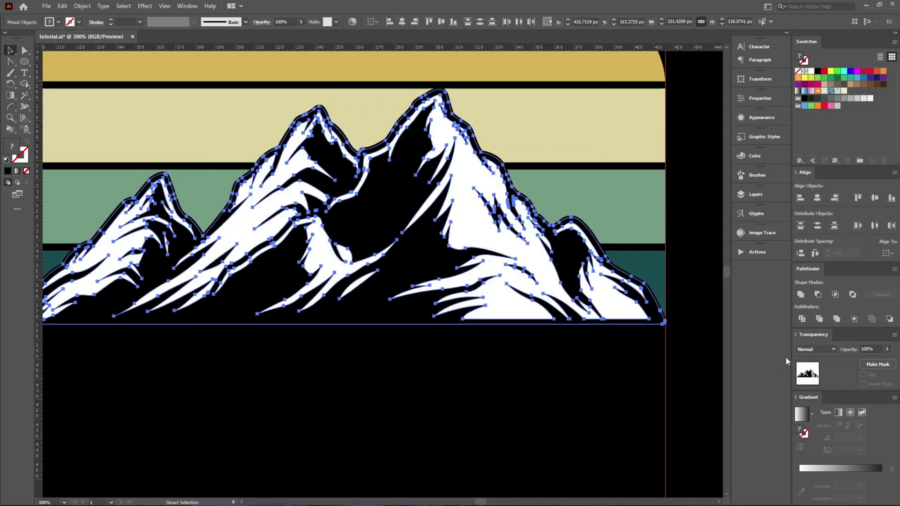
- Subtract the black mountain artwork from the white silhouette with Minus Front, leaving the selected artwork deselected
{"action": "left_click", "coordinate": [814, 296]}
{"action": "left_click", "coordinate": [675, 361]}
{"action": "left_click", "coordinate": [498, 231]}
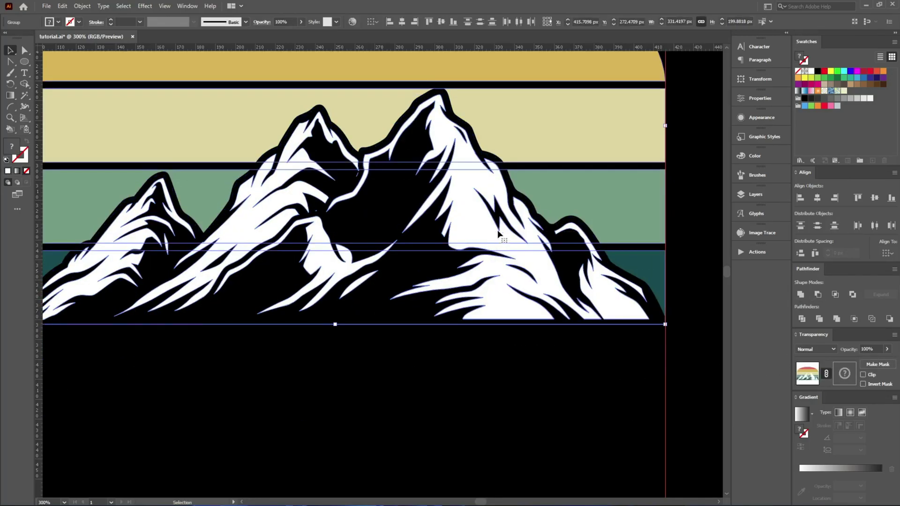
{"action": "left_click", "coordinate": [654, 248]}
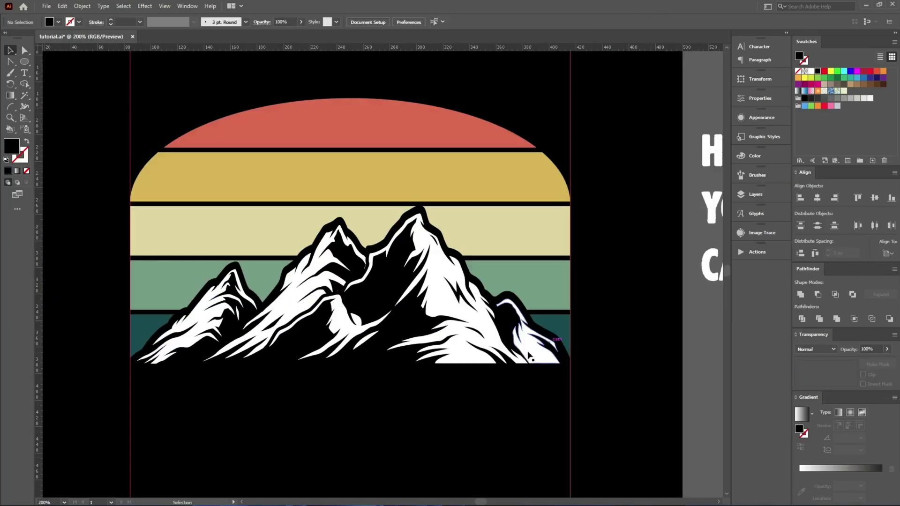
- Examine the tallest peak and both ends of the mountain range where the silhouette cuts into the coloured stripes
{"action": "key", "text": "ctrl+equal"}
{"action": "key", "text": "ctrl+equal"}
{"action": "key", "text": "ctrl+equal"}
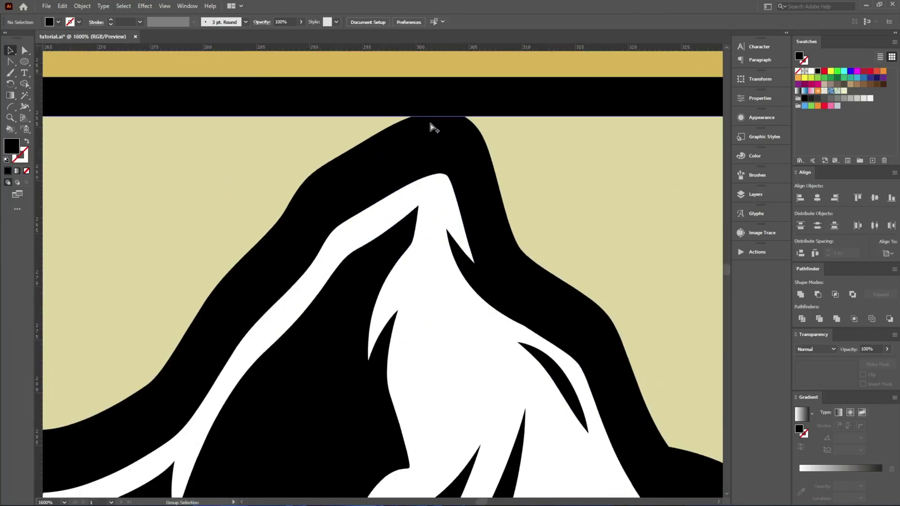
{"action": "scroll", "coordinate": [431, 125], "scroll_direction": "up", "scroll_amount": 2}
{"action": "scroll", "coordinate": [357, 143], "scroll_direction": "down", "scroll_amount": 10}
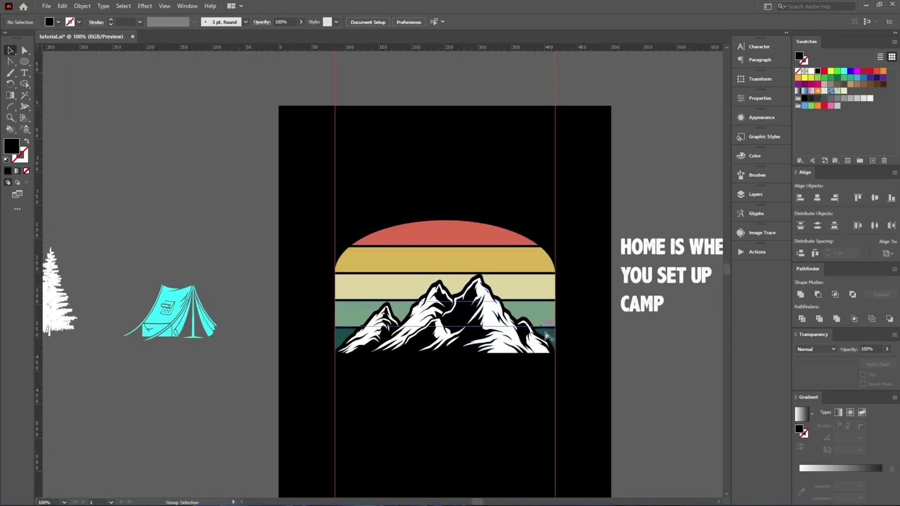
{"action": "scroll", "coordinate": [545, 333], "scroll_direction": "up", "scroll_amount": 8}
{"action": "scroll", "coordinate": [572, 335], "scroll_direction": "down", "scroll_amount": 7}
{"action": "scroll", "coordinate": [319, 334], "scroll_direction": "up", "scroll_amount": 2}
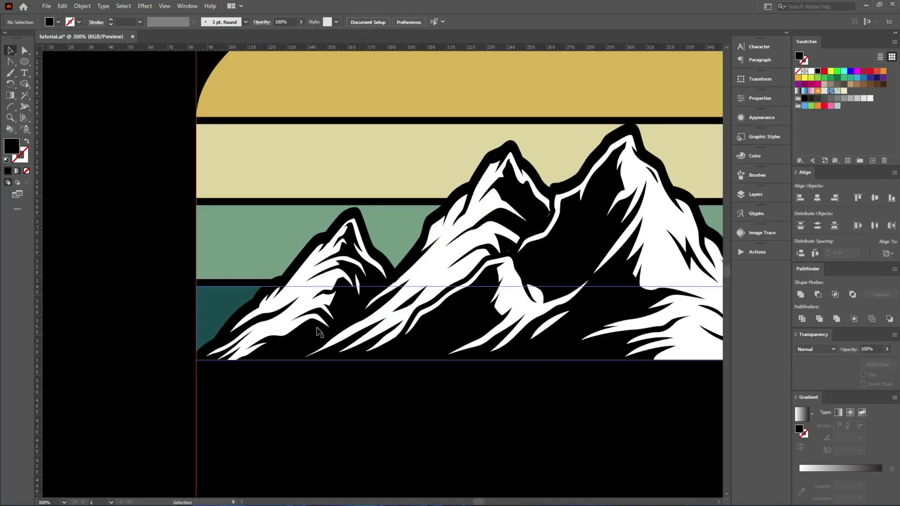
{"action": "scroll", "coordinate": [320, 332], "scroll_direction": "down", "scroll_amount": 3}
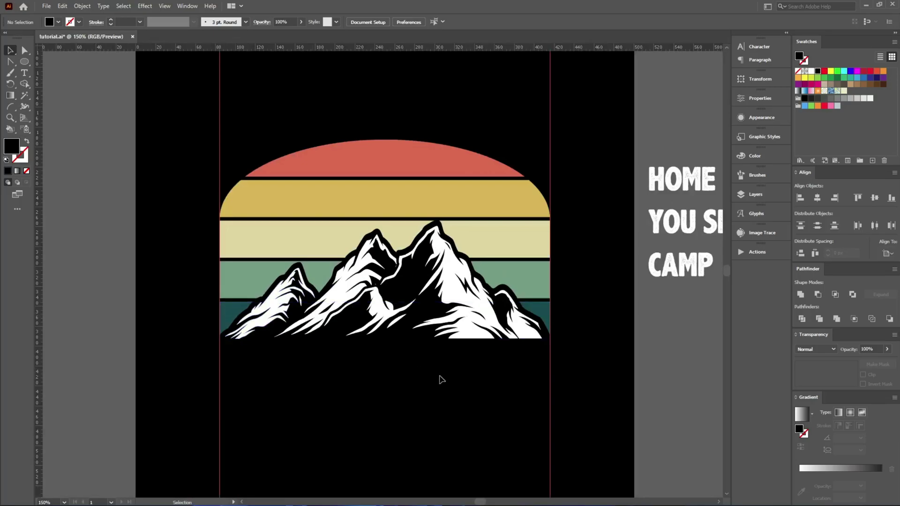
{"action": "scroll", "coordinate": [445, 246], "scroll_direction": "up", "scroll_amount": 3}
{"action": "scroll", "coordinate": [443, 241], "scroll_direction": "down", "scroll_amount": 1}
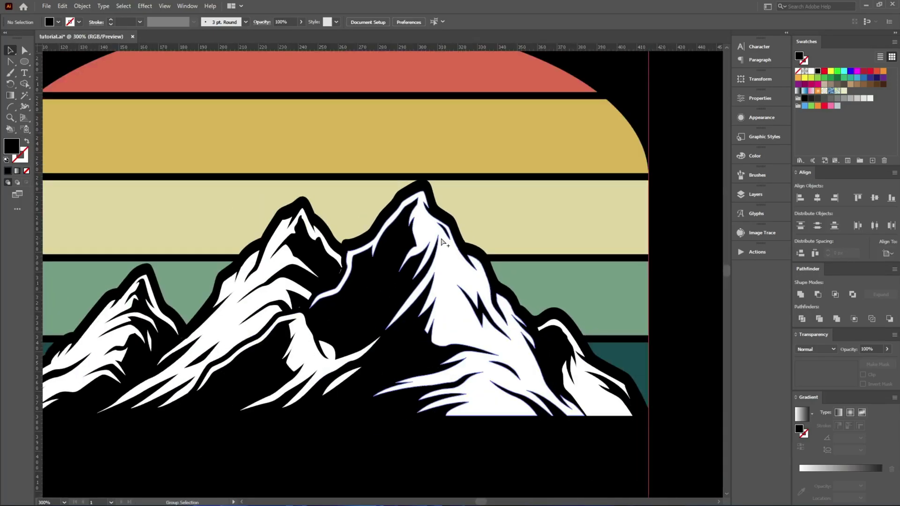
- Release the opacity mask on the coloured stripes
{"action": "left_click", "coordinate": [486, 192]}
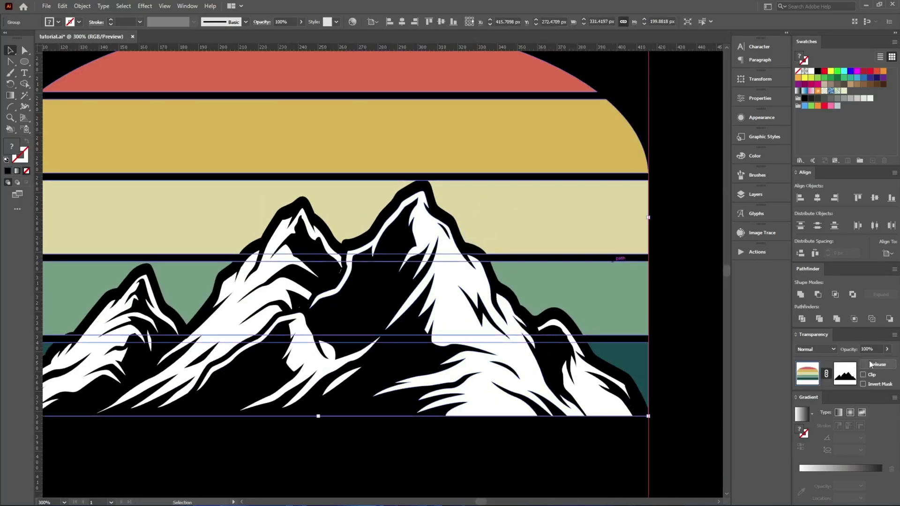
{"action": "left_click", "coordinate": [870, 365]}
{"action": "left_click", "coordinate": [687, 307]}
{"action": "scroll", "coordinate": [503, 200], "scroll_direction": "down", "scroll_amount": 3}
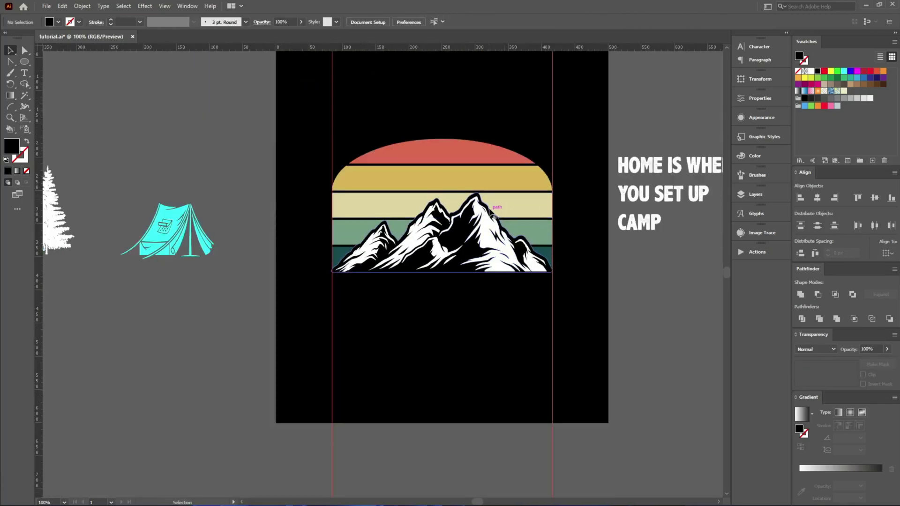
- Select the released black mountain silhouette and nudge it slightly downward over the stripes
{"action": "left_click_drag", "start_coordinate": [489, 210], "coordinate": [269, 313]}
{"action": "key", "text": "ctrl+z"}
{"action": "scroll", "coordinate": [507, 244], "scroll_direction": "up", "scroll_amount": 2}
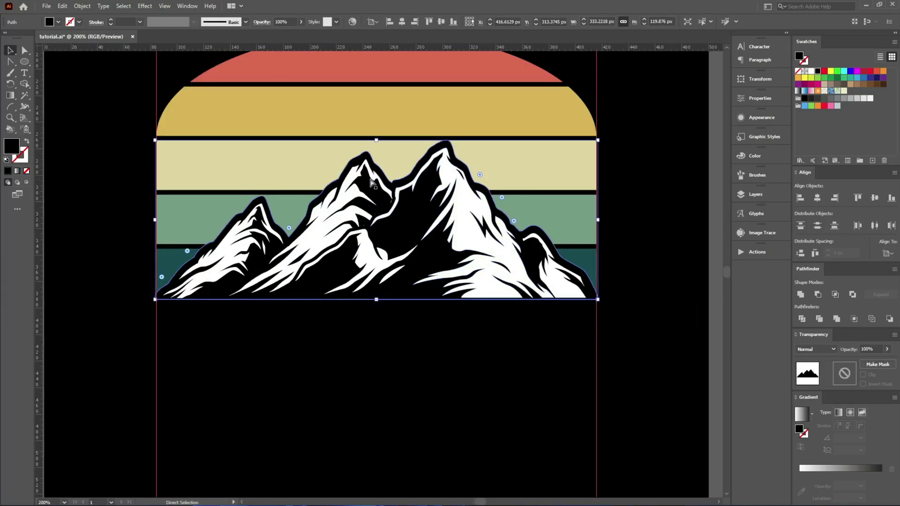
{"action": "scroll", "coordinate": [370, 180], "scroll_direction": "up", "scroll_amount": 2}
{"action": "key", "text": "Down"}
{"action": "key", "text": "Down"}
{"action": "key", "text": "Down"}
{"action": "key", "text": "Down"}
{"action": "key", "text": "Down"}
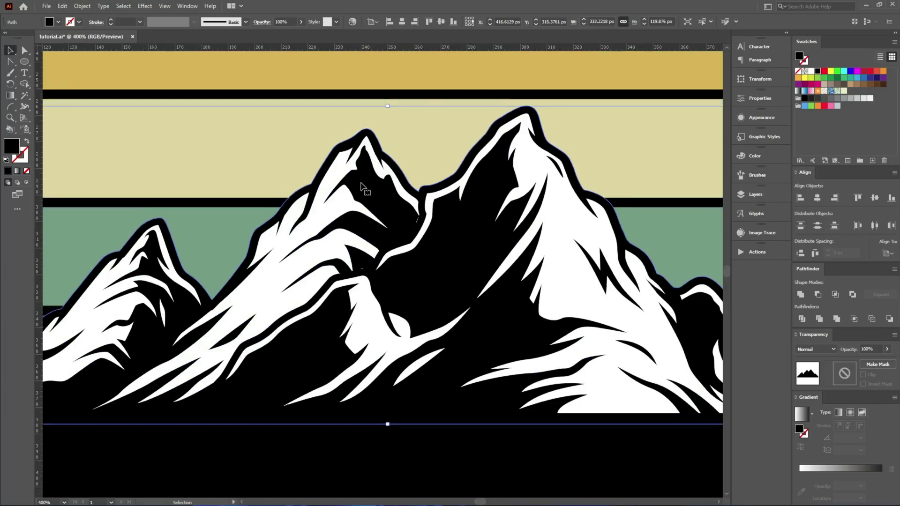
{"action": "key", "text": "Up"}
{"action": "key", "text": "Up"}
{"action": "left_click", "coordinate": [497, 481]}
{"action": "scroll", "coordinate": [323, 380], "scroll_direction": "down", "scroll_amount": 1}
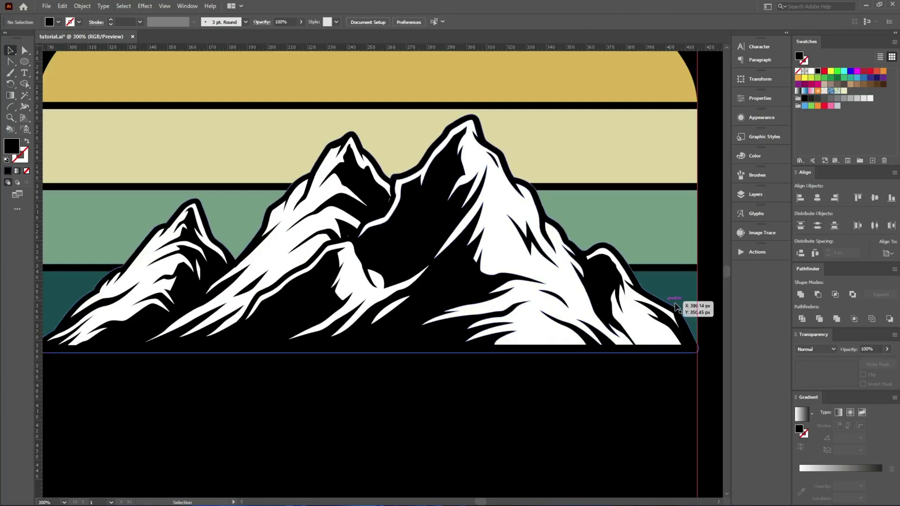
- Make an opacity mask from the black silhouette on the striped group and turn off Clip
{"action": "left_click_drag", "start_coordinate": [701, 365], "coordinate": [693, 329]}
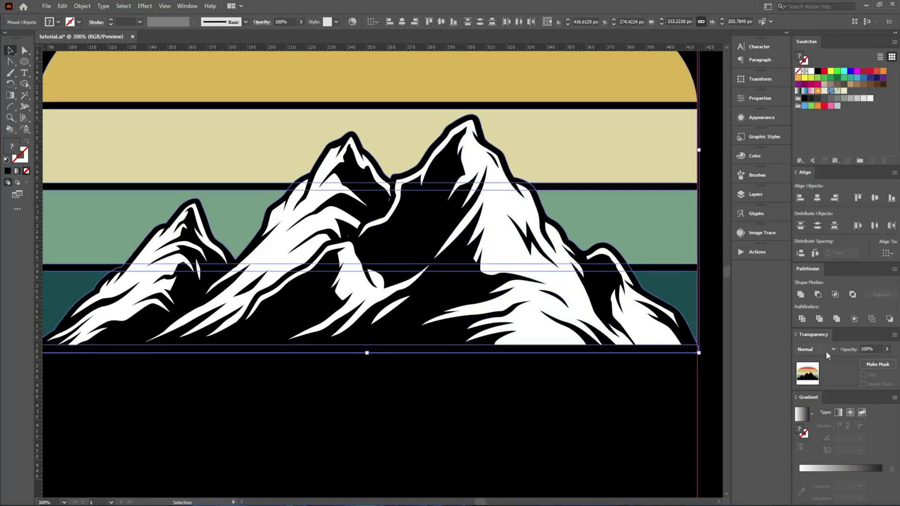
{"action": "left_click", "coordinate": [878, 365]}
{"action": "left_click", "coordinate": [871, 374]}
{"action": "left_click", "coordinate": [571, 395]}
{"action": "scroll", "coordinate": [469, 376], "scroll_direction": "down", "scroll_amount": 3}
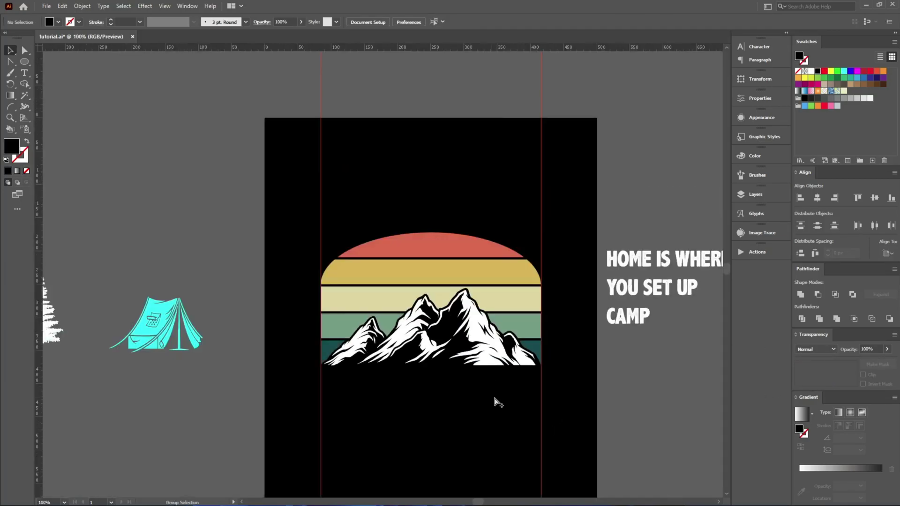
{"action": "left_click_drag", "start_coordinate": [523, 401], "coordinate": [311, 266]}
{"action": "left_click_drag", "start_coordinate": [467, 409], "coordinate": [467, 408]}
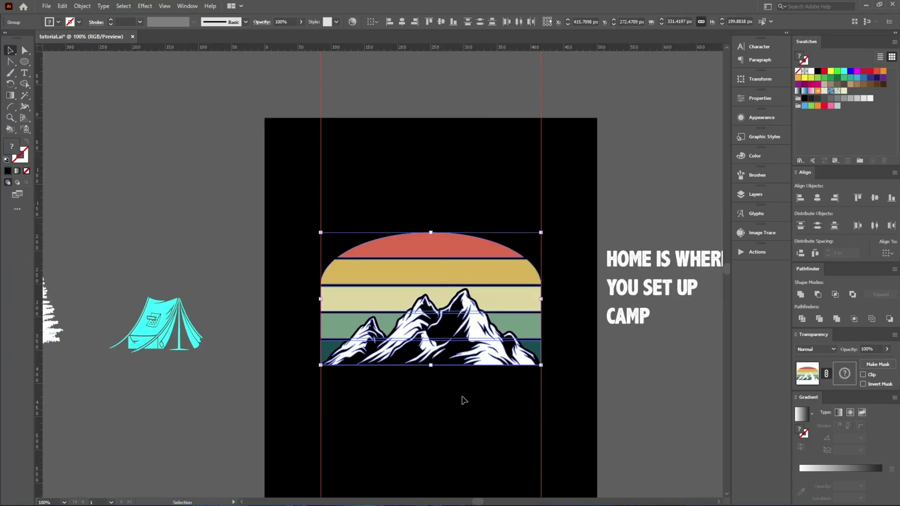
{"action": "left_click", "coordinate": [460, 401]}
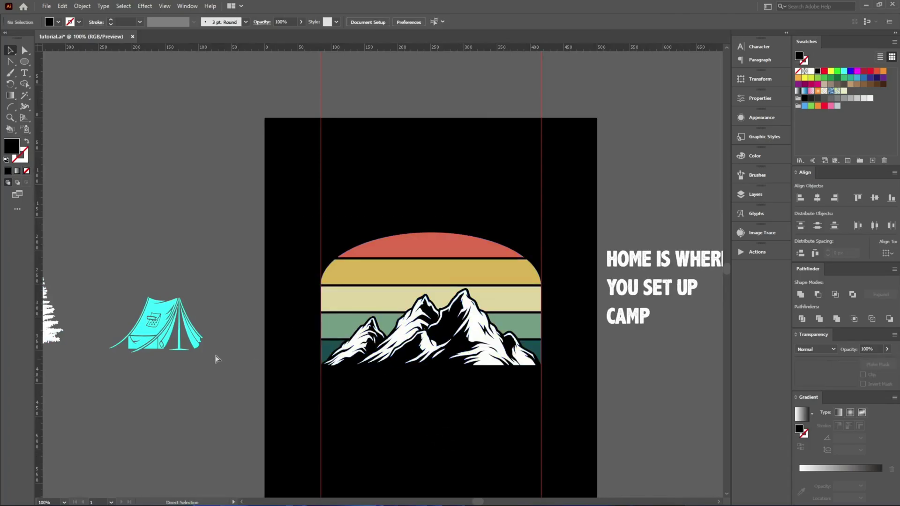
- Move the pine tree onto the left edge of the stripes, fill it black and scale it down to about 58 px wide
{"action": "left_click_drag", "start_coordinate": [67, 331], "coordinate": [357, 323]}
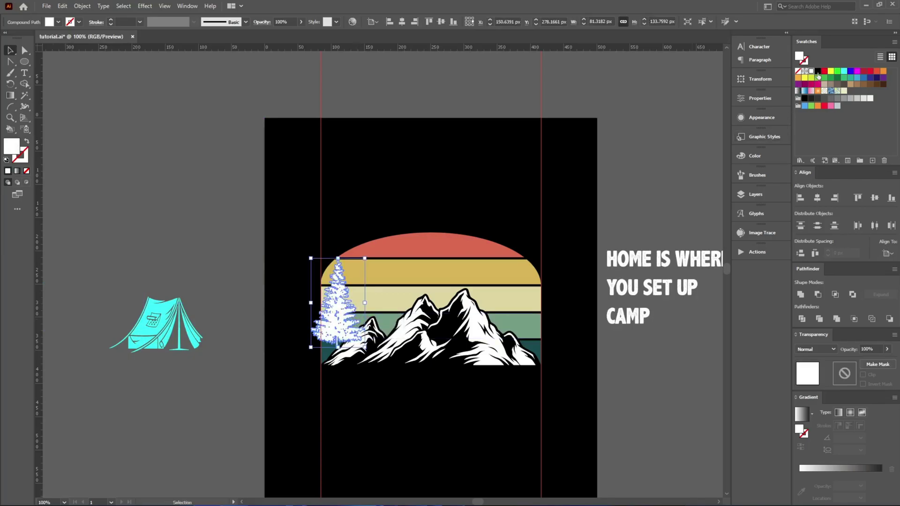
{"action": "left_click", "coordinate": [818, 71]}
{"action": "scroll", "coordinate": [340, 330], "scroll_direction": "up", "scroll_amount": 3}
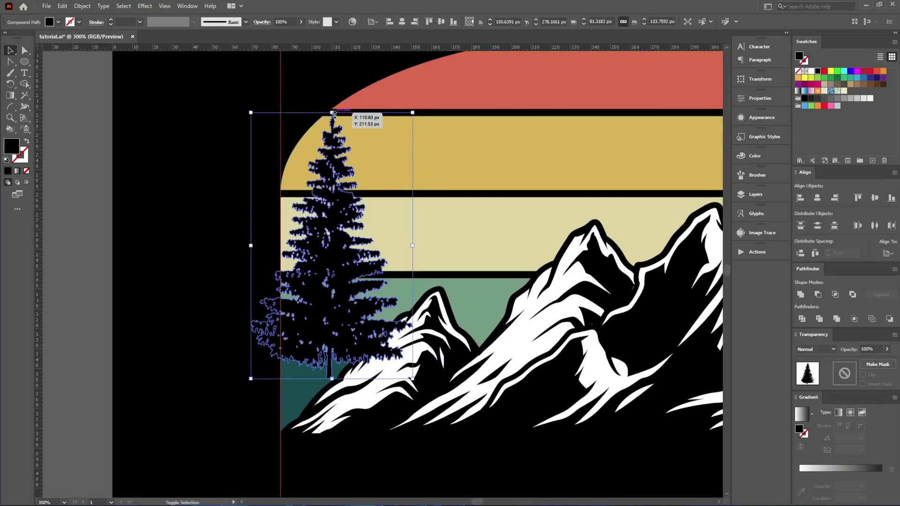
{"action": "left_click_drag", "start_coordinate": [333, 113], "coordinate": [334, 191]}
{"action": "left_click_drag", "start_coordinate": [338, 282], "coordinate": [293, 332]}
{"action": "left_click", "coordinate": [229, 349]}
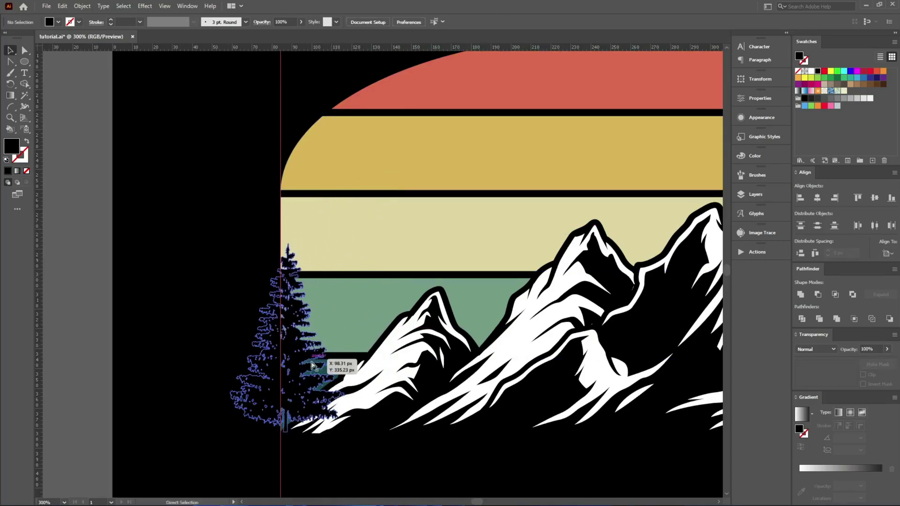
- Place copies of the black pine tree in varying sizes along the left side of the mountains
{"action": "scroll", "coordinate": [306, 377], "scroll_direction": "up", "scroll_amount": 1}
{"action": "left_click_drag", "start_coordinate": [312, 371], "coordinate": [408, 302]}
{"action": "left_click_drag", "start_coordinate": [431, 263], "coordinate": [430, 263]}
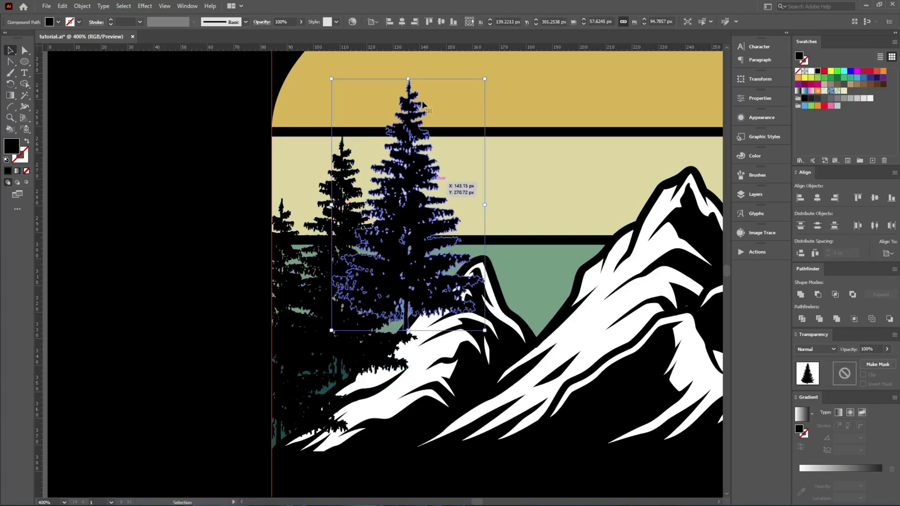
{"action": "left_click_drag", "start_coordinate": [408, 79], "coordinate": [408, 129]}
{"action": "left_click_drag", "start_coordinate": [405, 251], "coordinate": [534, 266]}
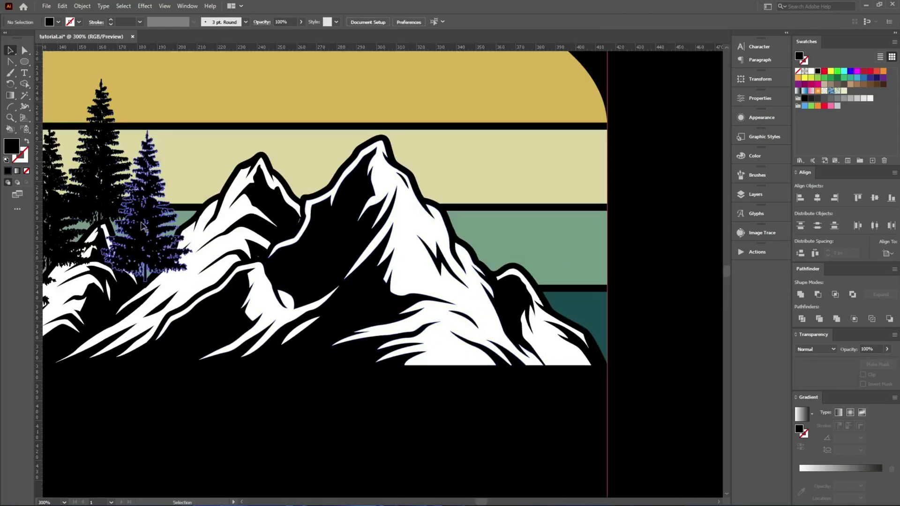
- Place further copies of the black pine tree in varying sizes along the right side of the mountains
{"action": "left_click_drag", "start_coordinate": [143, 223], "coordinate": [604, 298]}
{"action": "left_click_drag", "start_coordinate": [610, 264], "coordinate": [456, 161]}
{"action": "scroll", "coordinate": [451, 333], "scroll_direction": "down", "scroll_amount": 3}
{"action": "scroll", "coordinate": [473, 372], "scroll_direction": "up", "scroll_amount": 2}
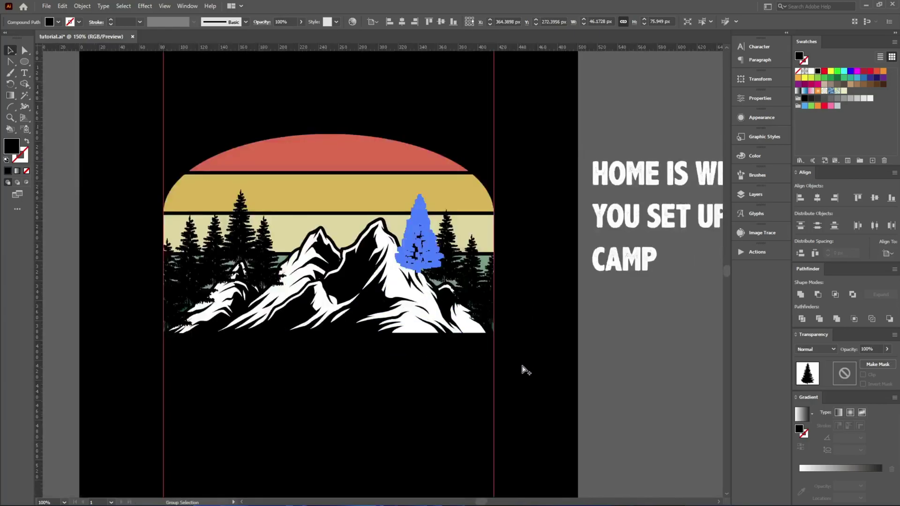
- Select all the pine trees without the stripes and mountains, and cut them from the artwork
{"action": "scroll", "coordinate": [546, 333], "scroll_direction": "down", "scroll_amount": 1}
{"action": "scroll", "coordinate": [581, 373], "scroll_direction": "down", "scroll_amount": 1}
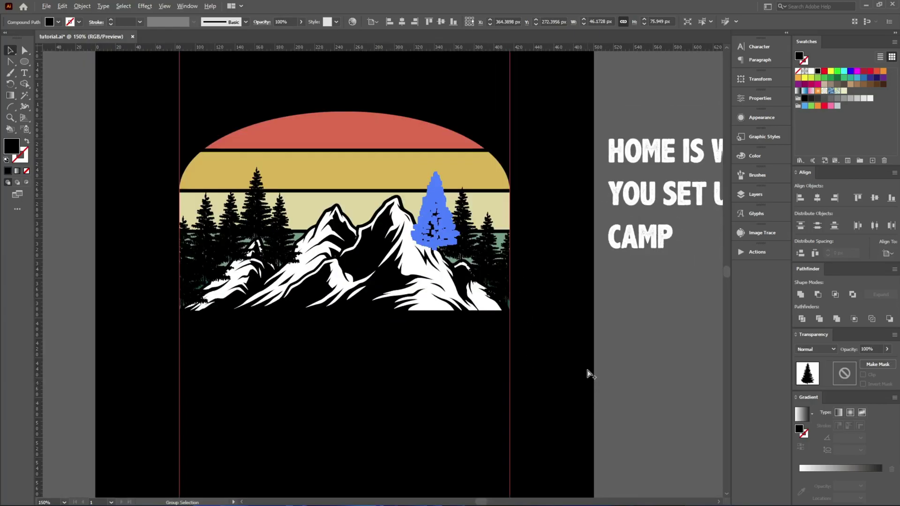
{"action": "left_click_drag", "start_coordinate": [566, 409], "coordinate": [142, 224]}
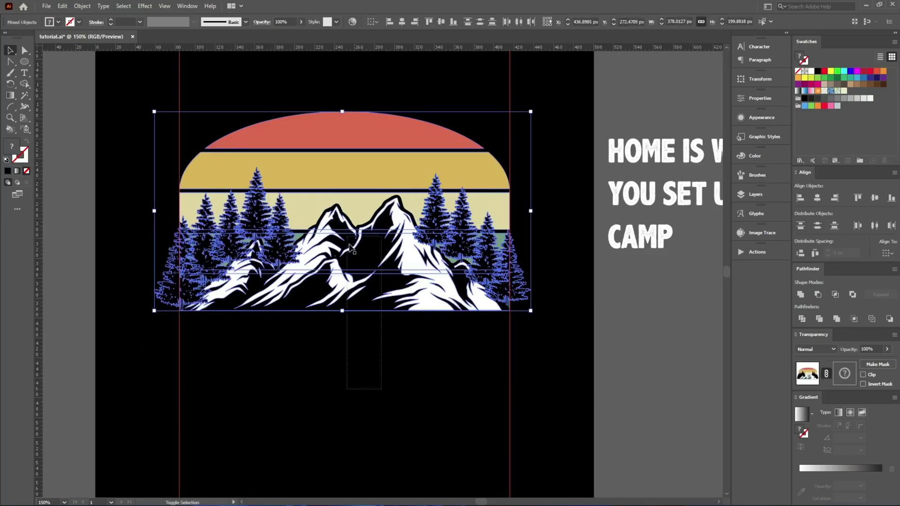
{"action": "left_click_drag", "start_coordinate": [349, 245], "coordinate": [349, 245]}
{"action": "left_click_drag", "start_coordinate": [509, 274], "coordinate": [669, 351]}
{"action": "key", "text": "ctrl+z"}
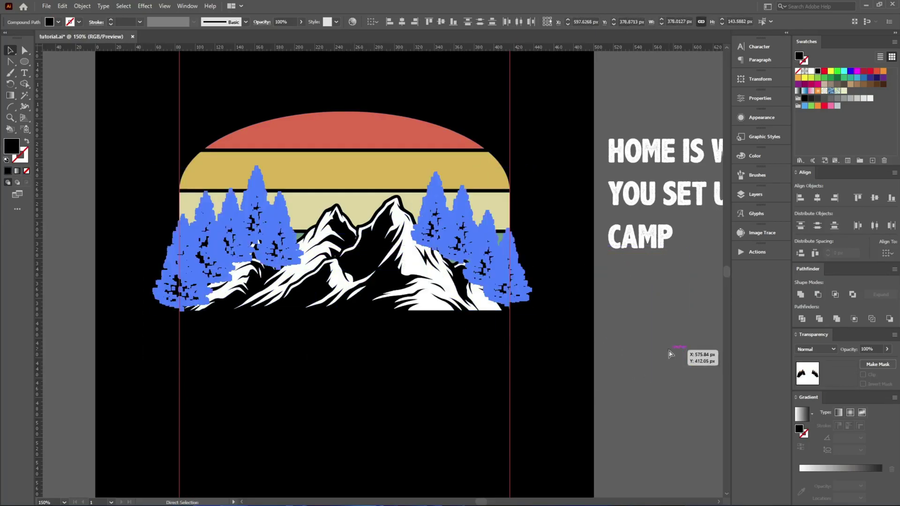
{"action": "key", "text": "ctrl+z"}
{"action": "left_click", "coordinate": [651, 347]}
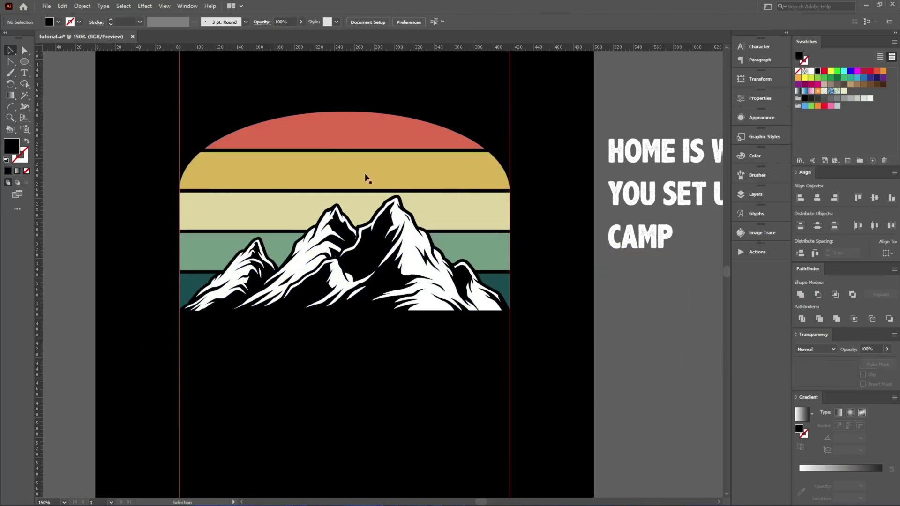
- Open the stripes' opacity mask for editing, paste the pine trees in front, and return to the normal artwork
{"action": "left_click_drag", "start_coordinate": [376, 178], "coordinate": [376, 179]}
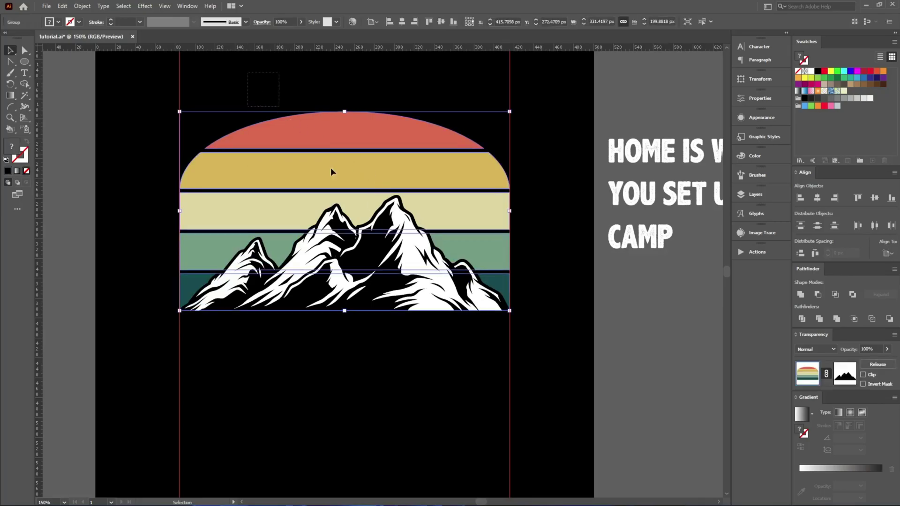
{"action": "left_click", "coordinate": [845, 378]}
{"action": "key", "text": "ctrl+f"}
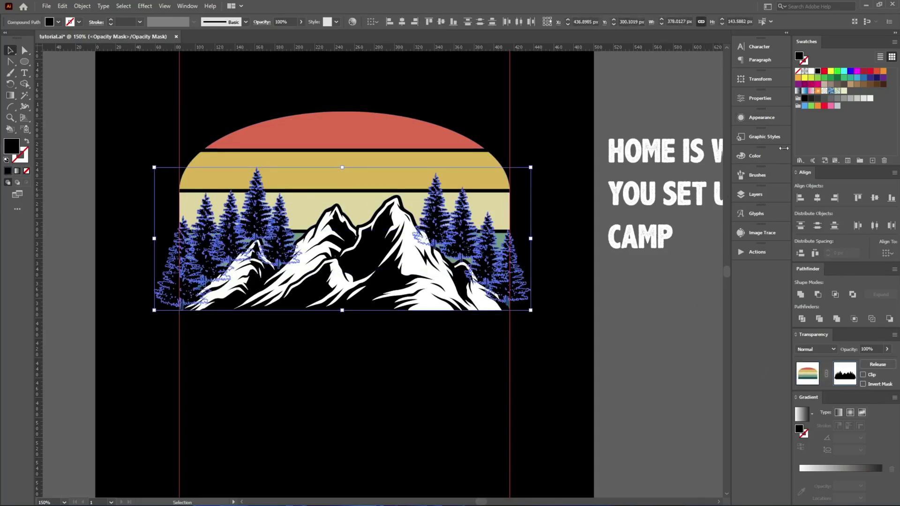
{"action": "left_click", "coordinate": [808, 380]}
{"action": "left_click", "coordinate": [539, 368]}
- Examine the tree and mountain cutouts of the whole masked design off the artboard against the grey canvas
{"action": "left_click_drag", "start_coordinate": [519, 418], "coordinate": [167, 110]}
{"action": "left_click", "coordinate": [377, 386]}
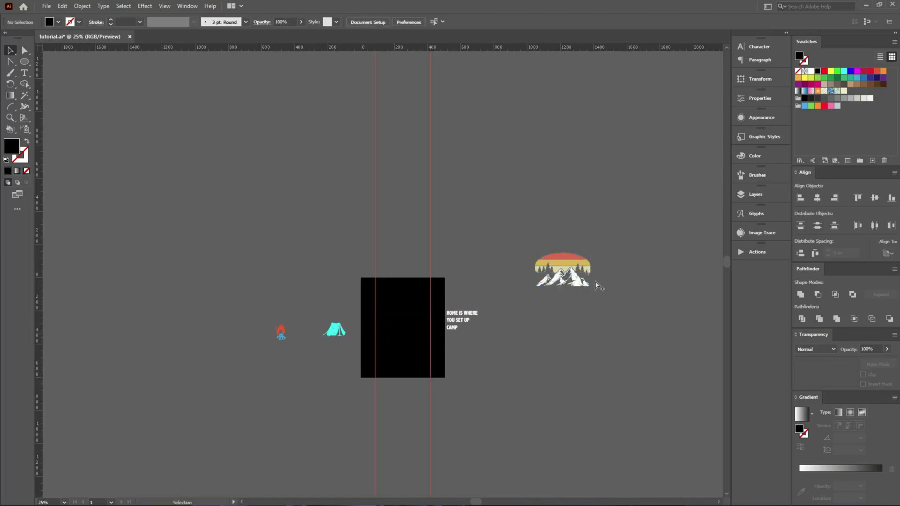
{"action": "scroll", "coordinate": [398, 318], "scroll_direction": "up", "scroll_amount": 7}
{"action": "scroll", "coordinate": [398, 317], "scroll_direction": "down", "scroll_amount": 3}
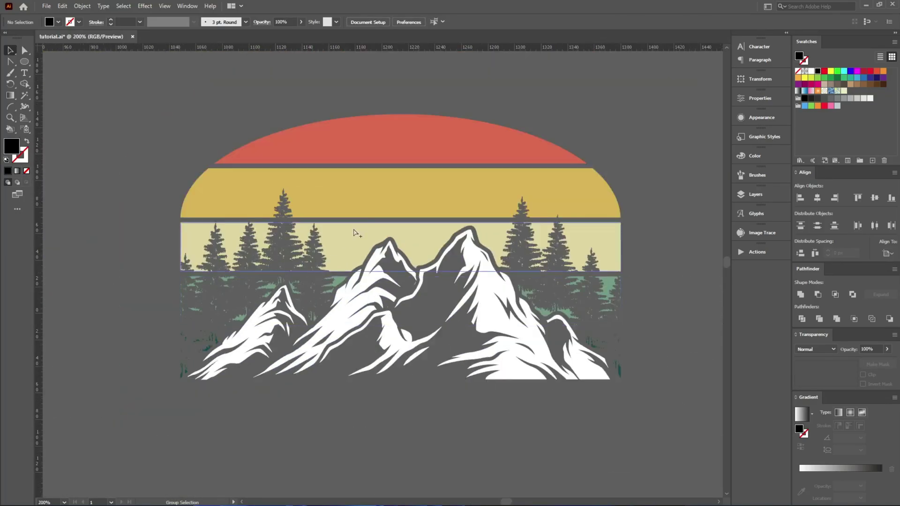
{"action": "scroll", "coordinate": [629, 357], "scroll_direction": "up", "scroll_amount": 3}
{"action": "scroll", "coordinate": [573, 341], "scroll_direction": "down", "scroll_amount": 3}
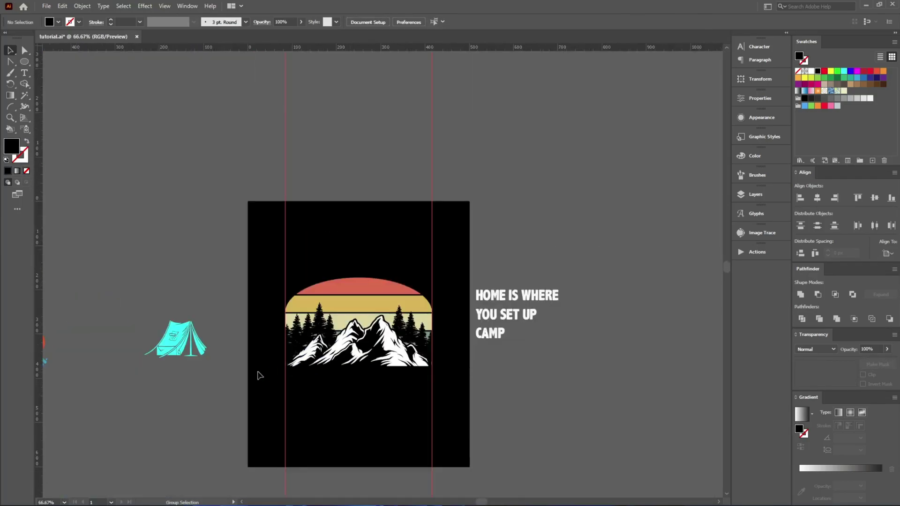
- Move the cyan tent onto the mountains, centre it horizontally on the artboard and bring it to the front
{"action": "left_click_drag", "start_coordinate": [192, 344], "coordinate": [377, 339]}
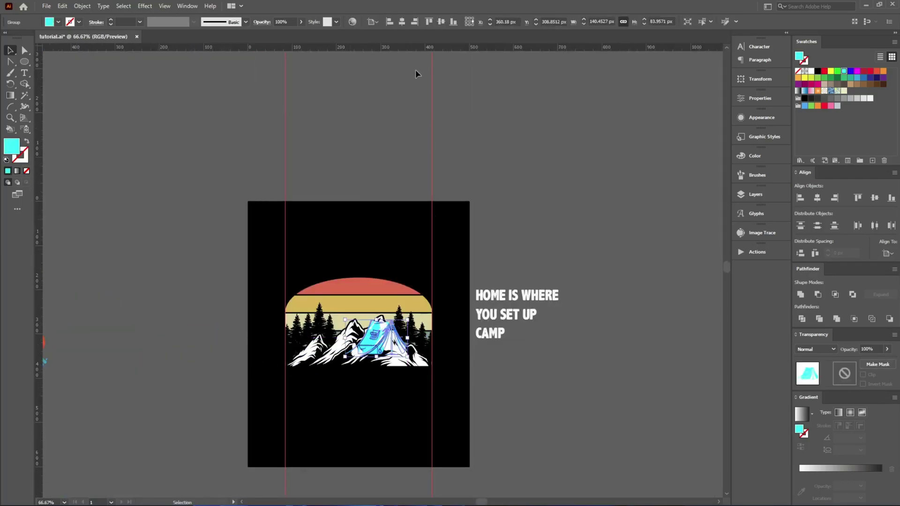
{"action": "left_click", "coordinate": [402, 22]}
{"action": "scroll", "coordinate": [384, 349], "scroll_direction": "up", "scroll_amount": 4}
{"action": "key", "text": "ctrl+shift+]"}
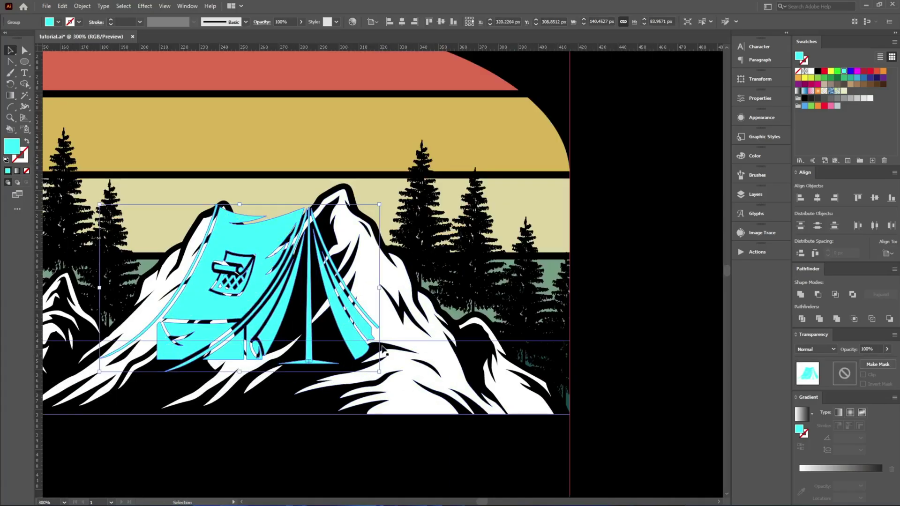
- Align the tent's bottom with the bottom edge of the striped design
{"action": "scroll", "coordinate": [389, 374], "scroll_direction": "down", "scroll_amount": 3}
{"action": "left_click", "coordinate": [418, 283], "text": "shift"}
{"action": "left_click", "coordinate": [454, 22]}
{"action": "left_click", "coordinate": [392, 434]}
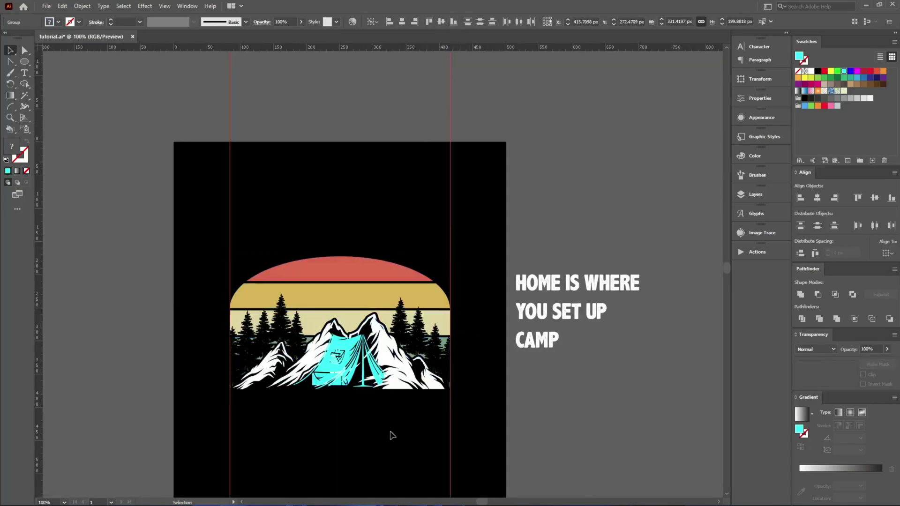
- Scale the tent down proportionally to about 114 by 68 px, keeping it centred and standing on the scene's bottom edge
{"action": "scroll", "coordinate": [291, 414], "scroll_direction": "up", "scroll_amount": 4}
{"action": "left_click", "coordinate": [449, 225]}
{"action": "left_click_drag", "start_coordinate": [360, 253], "coordinate": [197, 311]}
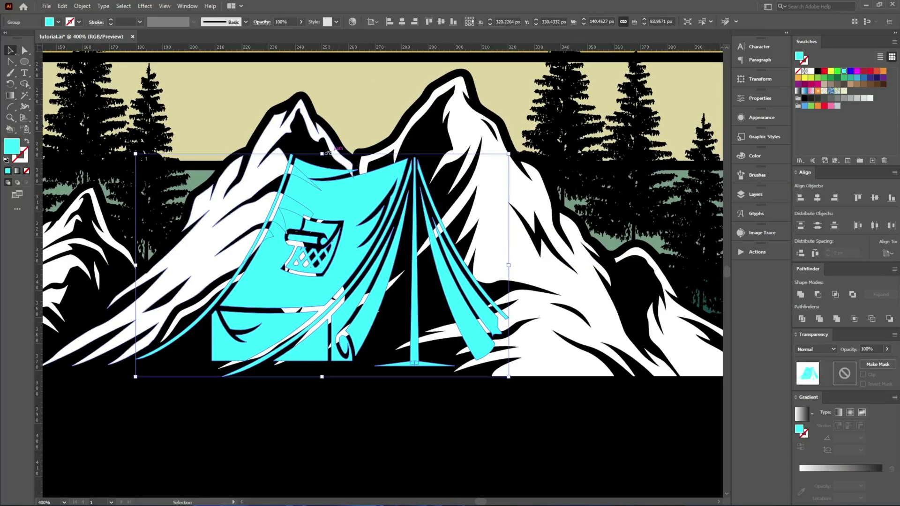
{"action": "left_click_drag", "start_coordinate": [322, 153], "coordinate": [331, 196]}
{"action": "left_click", "coordinate": [432, 454]}
{"action": "scroll", "coordinate": [429, 462], "scroll_direction": "down", "scroll_amount": 1}
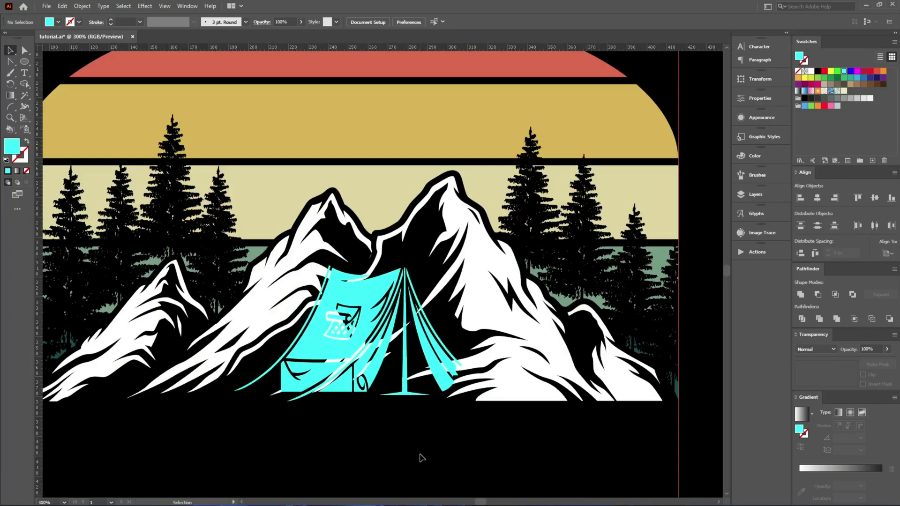
{"action": "scroll", "coordinate": [401, 322], "scroll_direction": "up", "scroll_amount": 3}
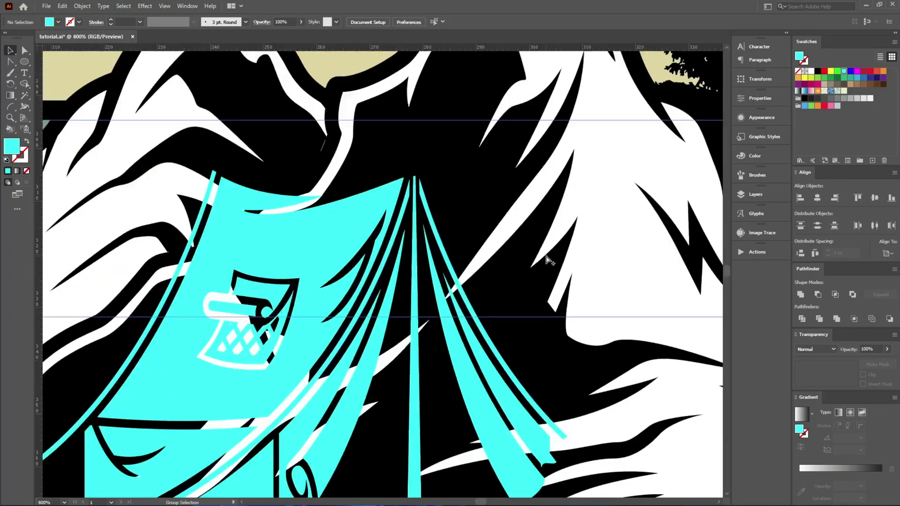
{"action": "scroll", "coordinate": [445, 300], "scroll_direction": "down", "scroll_amount": 2}
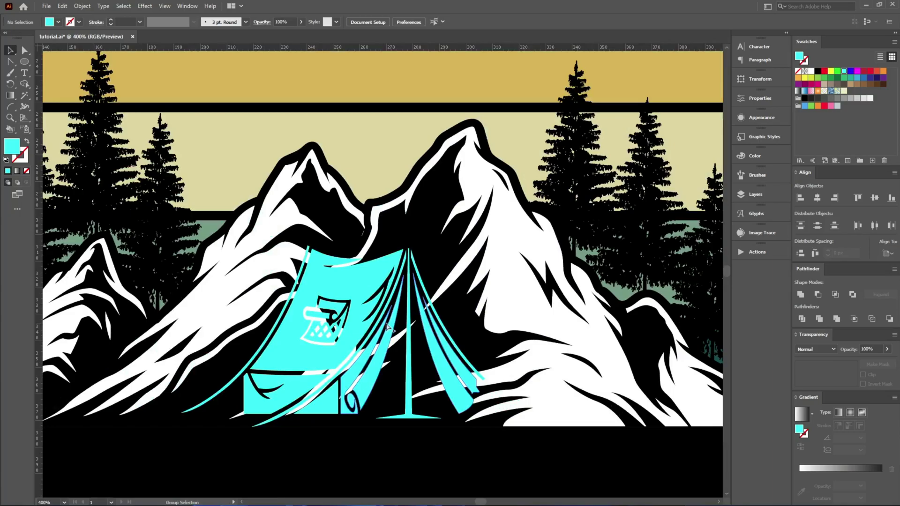
- Offset the tent's paths by 1.1 px with round joins and cut the resulting enlarged tent shape
{"action": "left_click", "coordinate": [357, 324]}
{"action": "scroll", "coordinate": [358, 335], "scroll_direction": "up", "scroll_amount": 1}
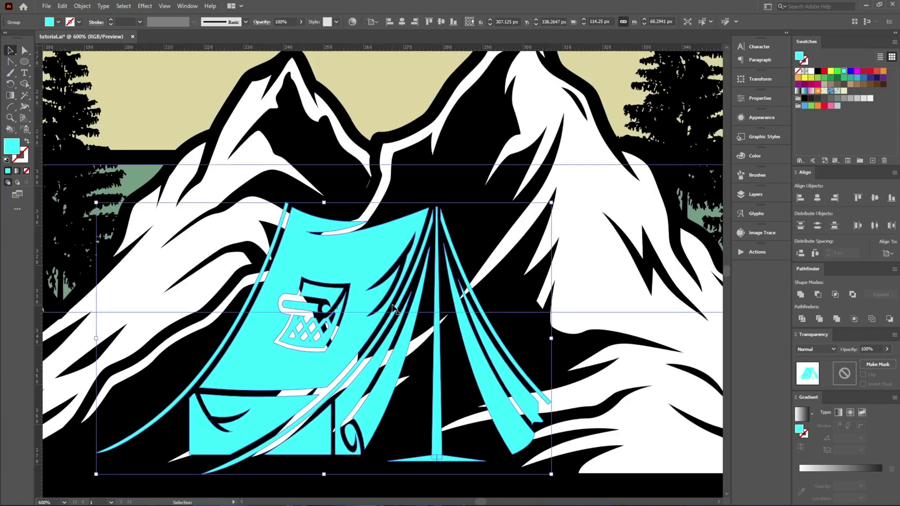
{"action": "key", "text": "ctrl"}
{"action": "key", "text": "ctrl+alt+o"}
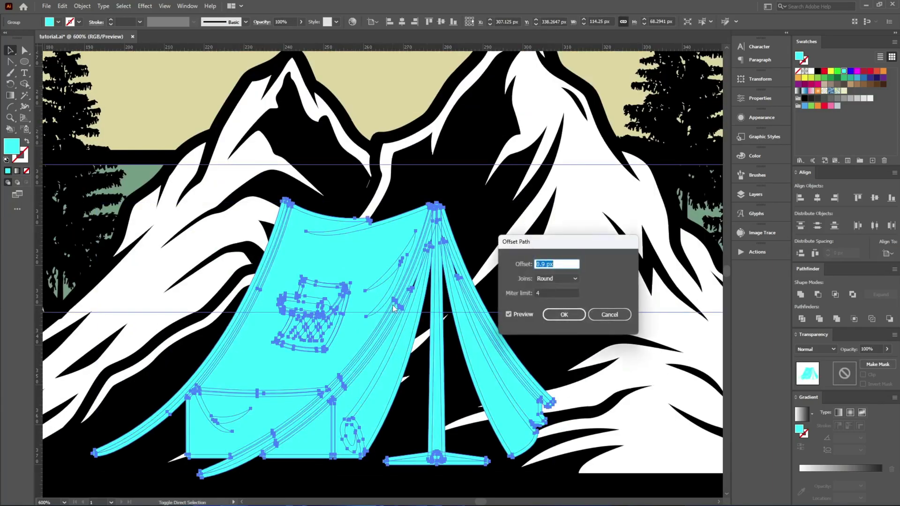
{"action": "key", "text": "Up"}
{"action": "key", "text": "Up"}
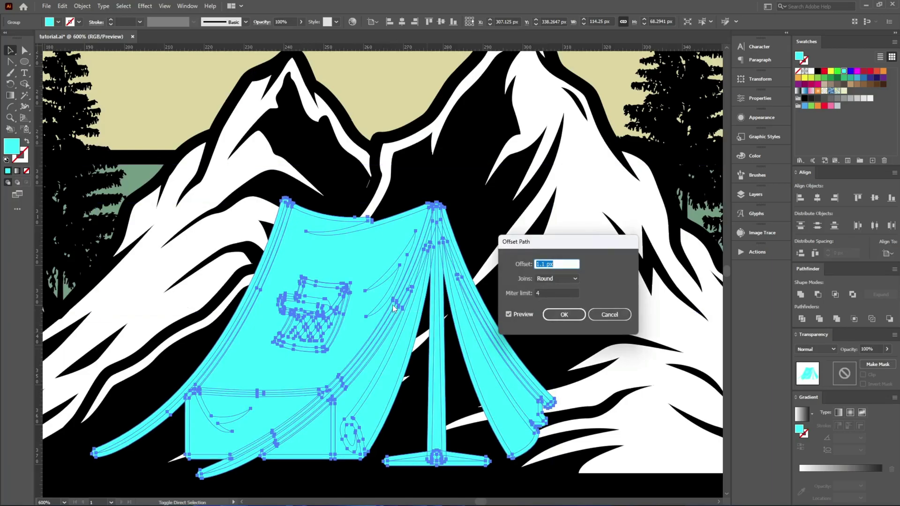
{"action": "key", "text": "Return"}
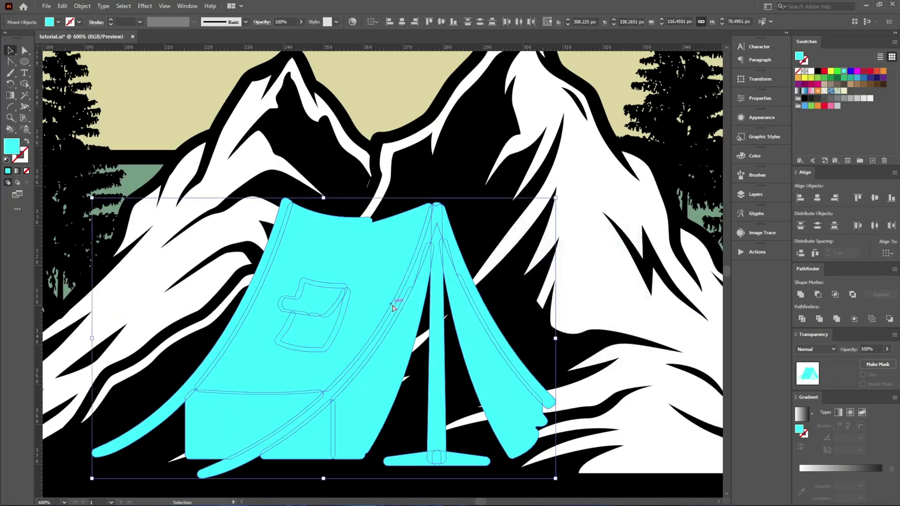
{"action": "key", "text": "ctrl+shift+a"}
{"action": "key", "text": "ctrl+minus"}
{"action": "key", "text": "ctrl+minus"}
{"action": "key", "text": "ctrl+minus"}
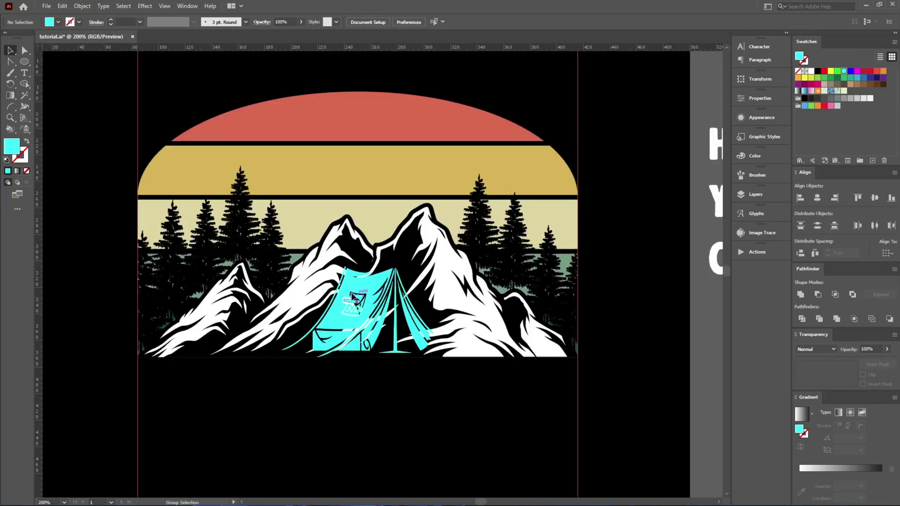
- Add an opacity mask without clipping to the striped mountain group and paste the enlarged tent shape into it, filled black
{"action": "left_click_drag", "start_coordinate": [451, 160], "coordinate": [483, 159]}
{"action": "key", "text": "ctrl+z"}
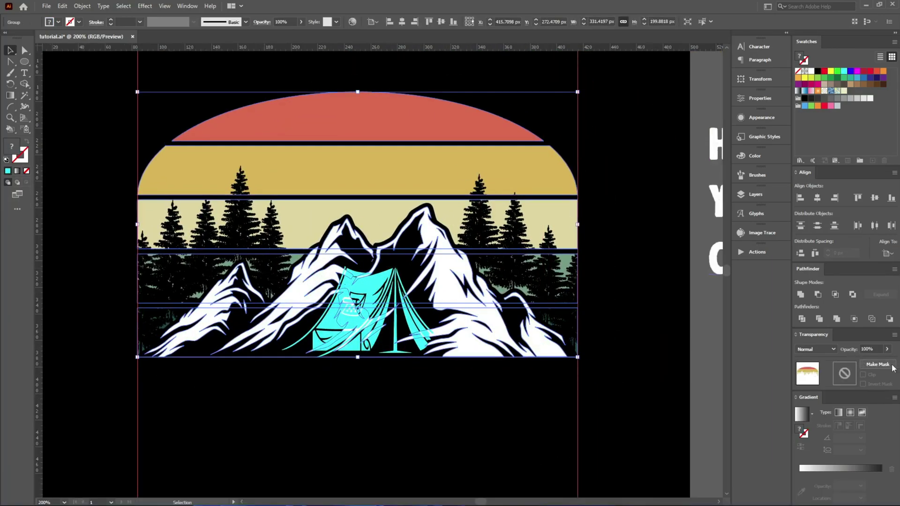
{"action": "left_click", "coordinate": [878, 366]}
{"action": "left_click", "coordinate": [866, 373]}
{"action": "left_click", "coordinate": [839, 370]}
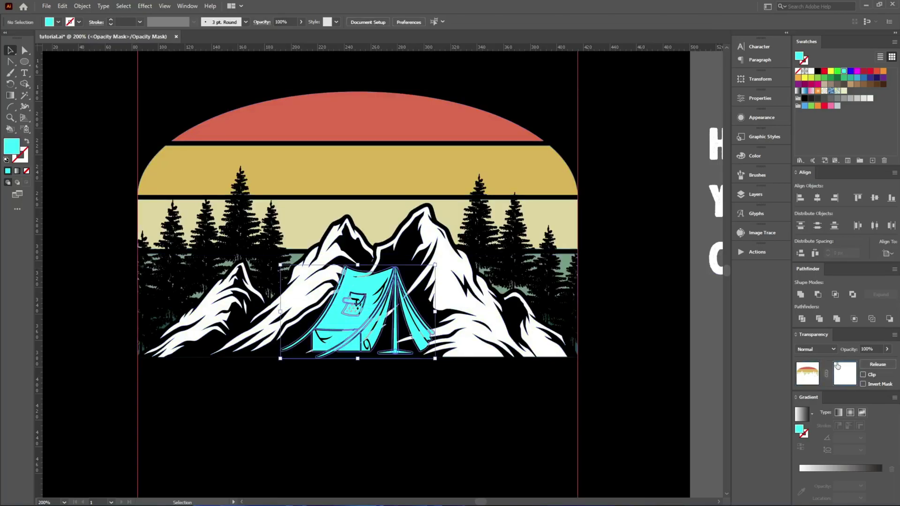
{"action": "left_click", "coordinate": [818, 71]}
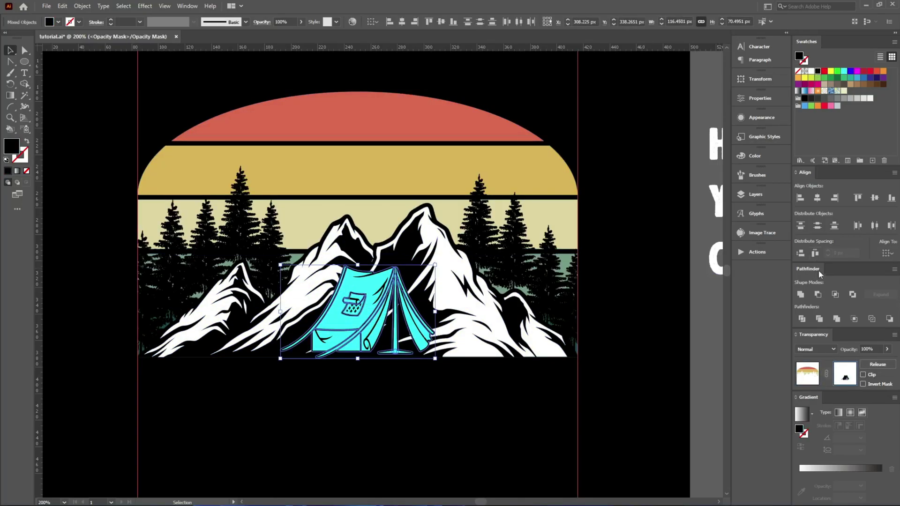
{"action": "left_click", "coordinate": [401, 407]}
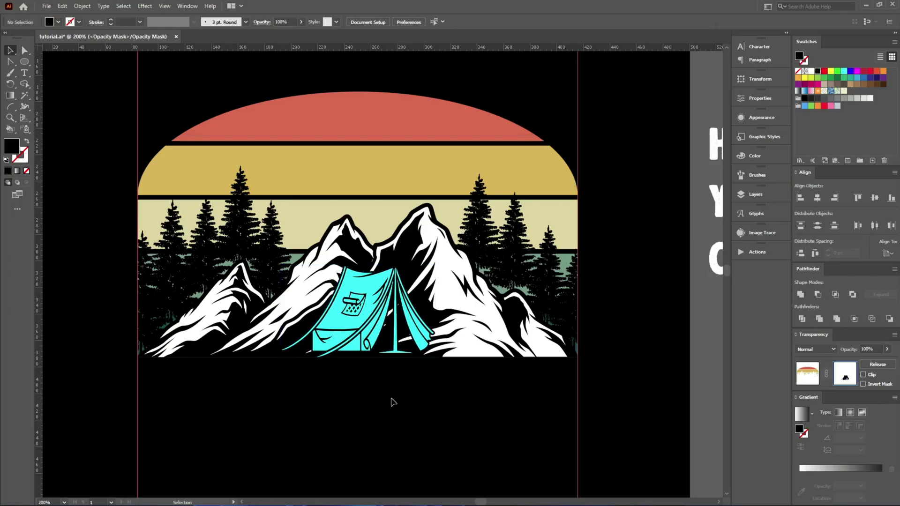
- Draw a freehand black shape about 31 by 40 px over the tent's opening in the mask and return to the normal artwork
{"action": "scroll", "coordinate": [396, 372], "scroll_direction": "up", "scroll_amount": 3}
{"action": "scroll", "coordinate": [420, 361], "scroll_direction": "up", "scroll_amount": 2}
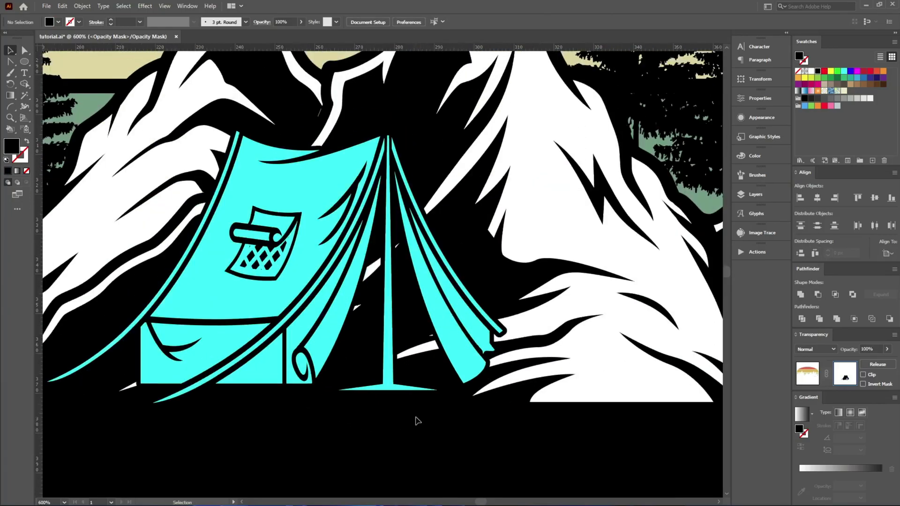
{"action": "key", "text": "b"}
{"action": "scroll", "coordinate": [370, 291], "scroll_direction": "up", "scroll_amount": 5}
{"action": "scroll", "coordinate": [462, 173], "scroll_direction": "up", "scroll_amount": 2}
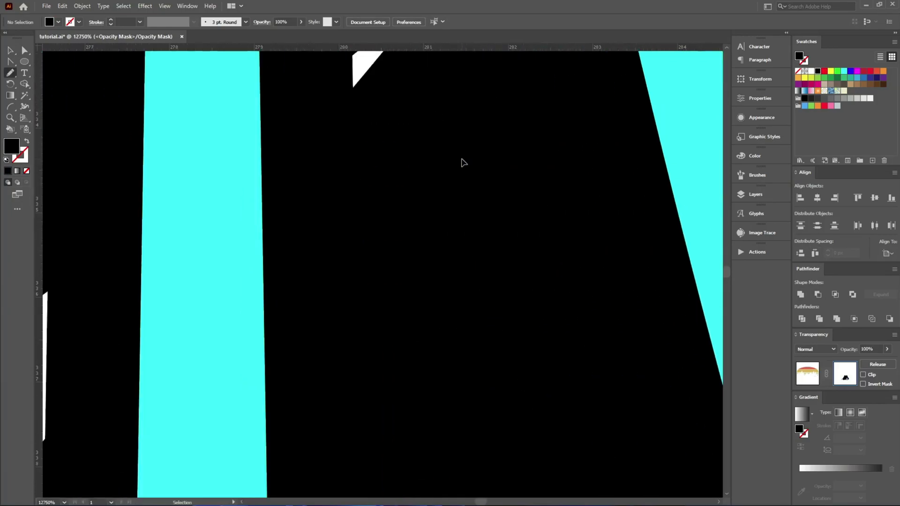
{"action": "scroll", "coordinate": [463, 165], "scroll_direction": "down", "scroll_amount": 7}
{"action": "scroll", "coordinate": [375, 201], "scroll_direction": "up", "scroll_amount": 5}
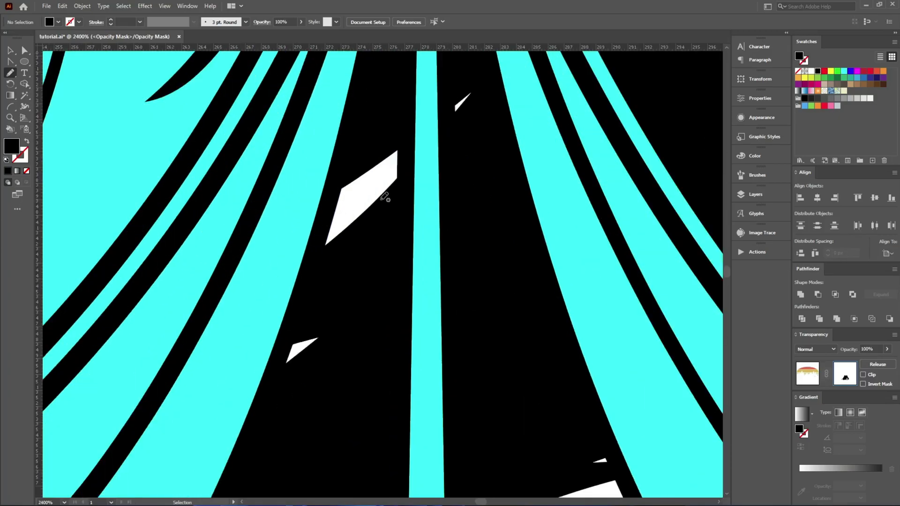
{"action": "scroll", "coordinate": [391, 209], "scroll_direction": "down", "scroll_amount": 3}
{"action": "scroll", "coordinate": [391, 205], "scroll_direction": "down", "scroll_amount": 2}
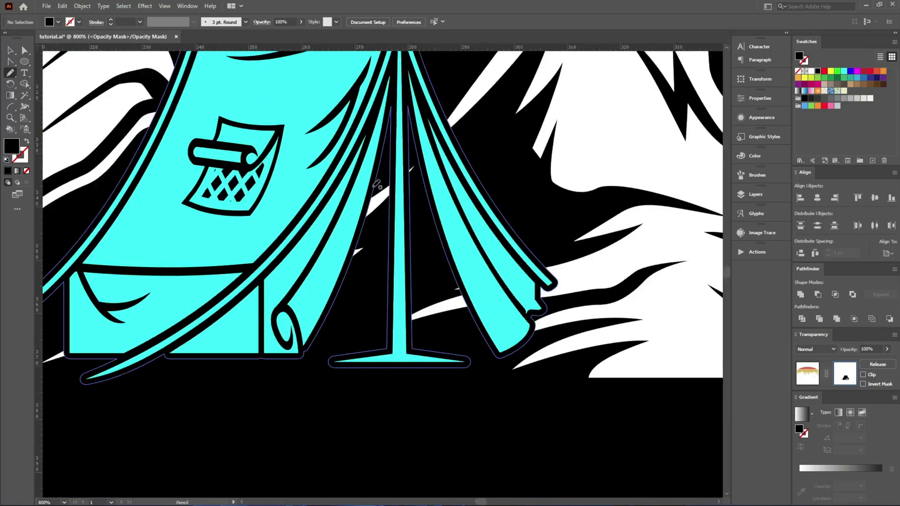
{"action": "scroll", "coordinate": [364, 206], "scroll_direction": "down", "scroll_amount": 2}
{"action": "scroll", "coordinate": [365, 208], "scroll_direction": "up", "scroll_amount": 2}
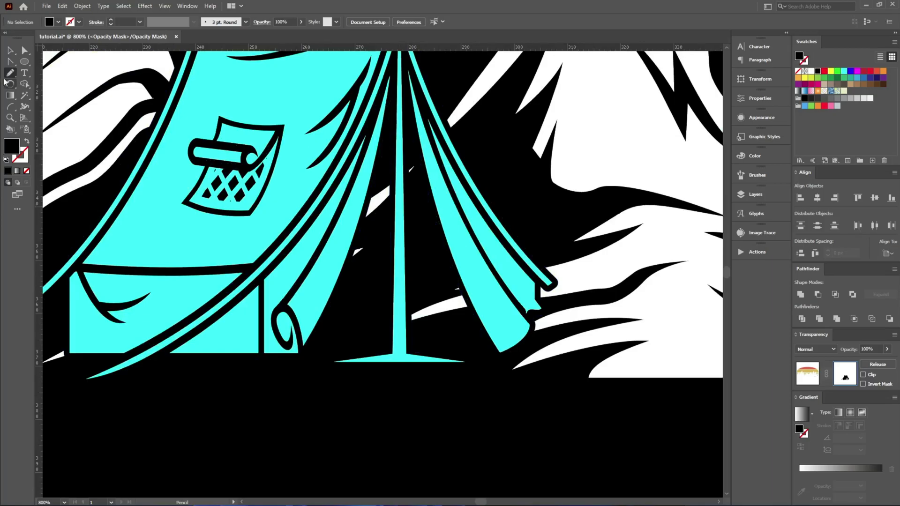
{"action": "scroll", "coordinate": [429, 190], "scroll_direction": "up", "scroll_amount": 2}
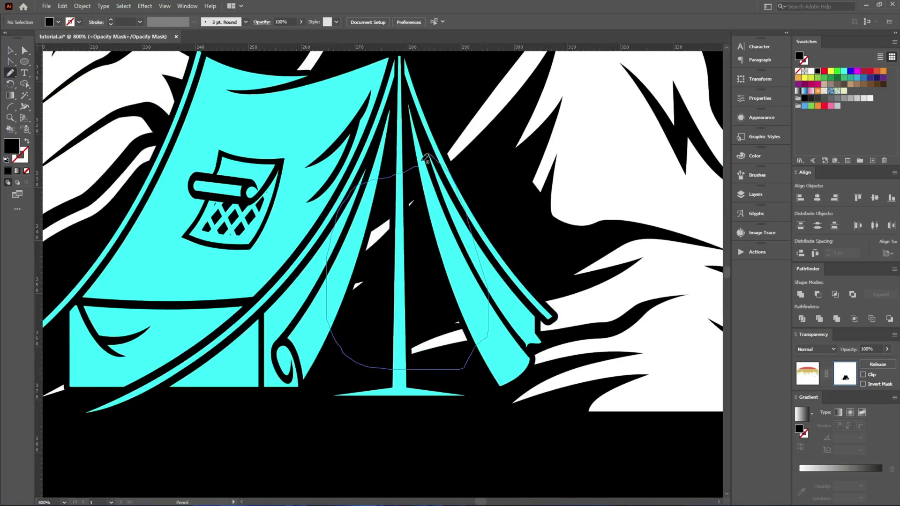
{"action": "left_click_drag", "start_coordinate": [427, 160], "coordinate": [428, 159]}
{"action": "key", "text": "v"}
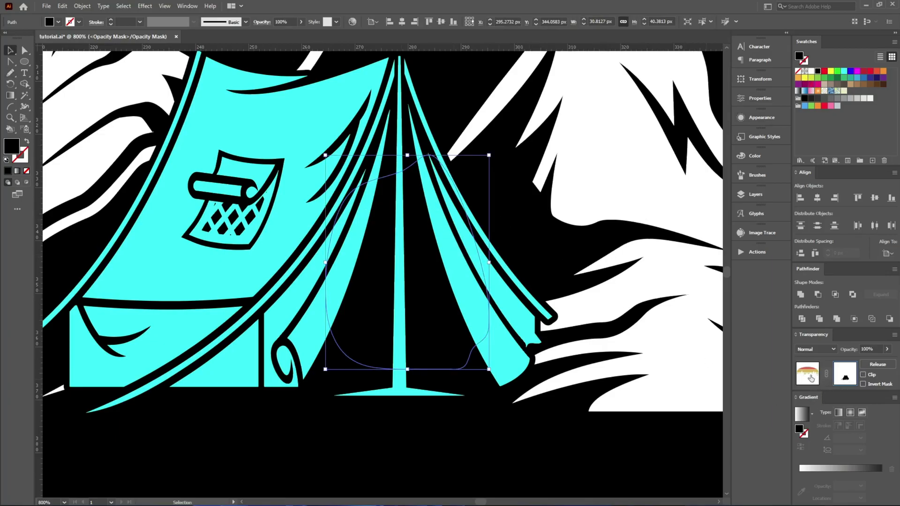
{"action": "left_click", "coordinate": [811, 377]}
- Overlay a white-outlined, unfilled ellipse about 331 px wide and 159 px high on the stripes, matching their curved top
{"action": "scroll", "coordinate": [406, 346], "scroll_direction": "down", "scroll_amount": 4}
{"action": "left_click", "coordinate": [538, 422]}
{"action": "left_click_drag", "start_coordinate": [557, 420], "coordinate": [534, 435]}
{"action": "key", "text": "a"}
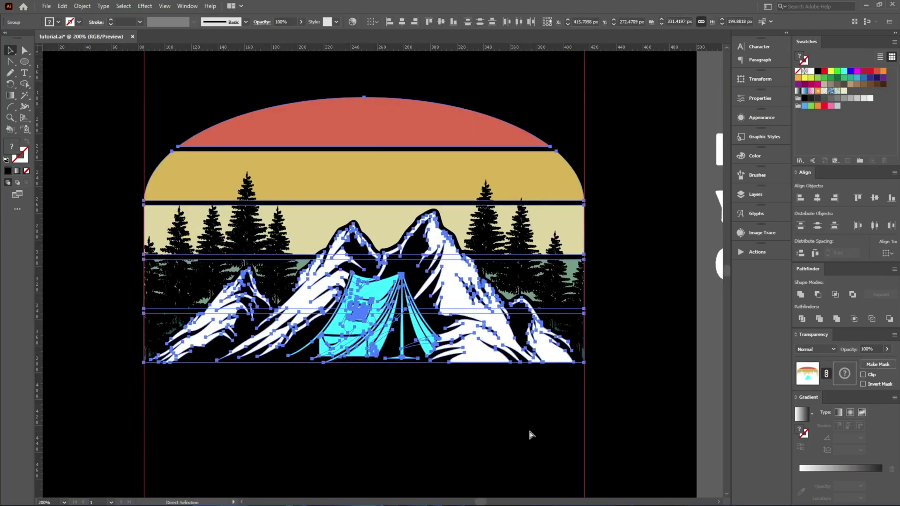
{"action": "left_click", "coordinate": [530, 435]}
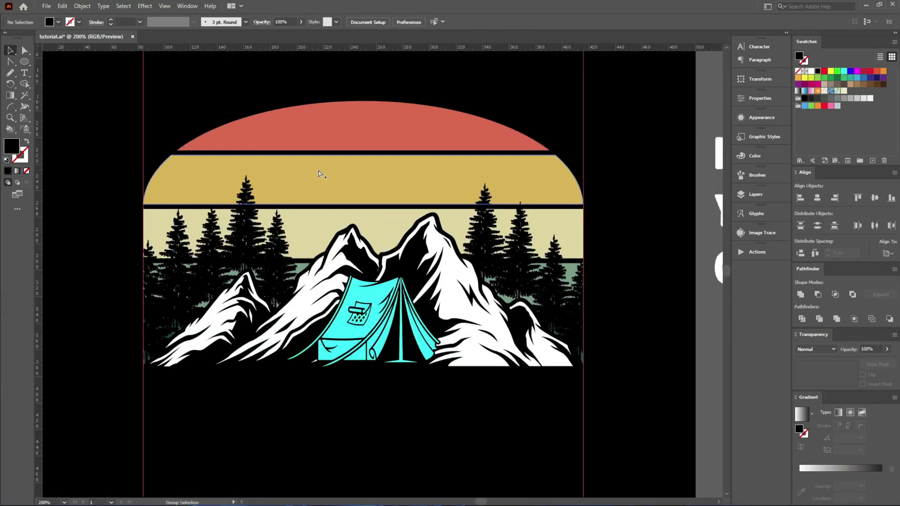
{"action": "left_click", "coordinate": [319, 174]}
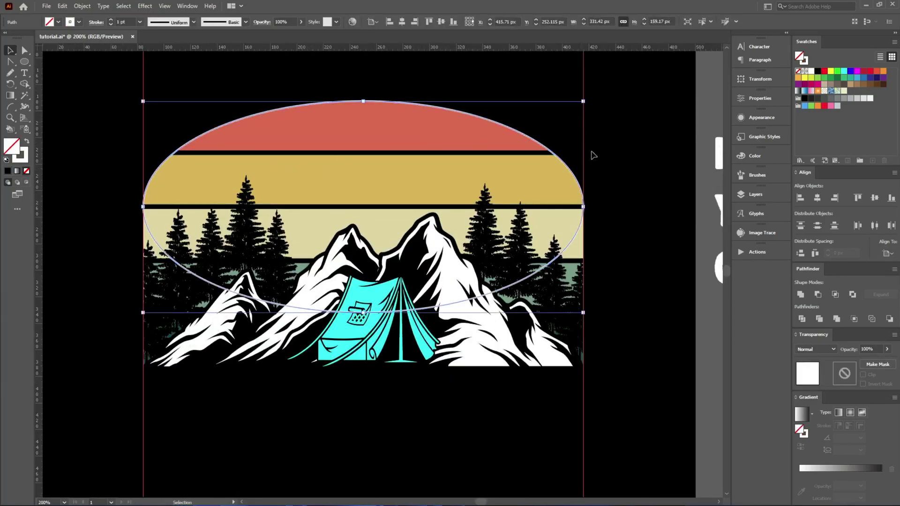
- Move the line "HOME IS WHERE" above the striped design, and "YOU SET UP" and "CAMP" beneath it
{"action": "key", "text": "ctrl+minus"}
{"action": "left_click_drag", "start_coordinate": [673, 183], "coordinate": [335, 90]}
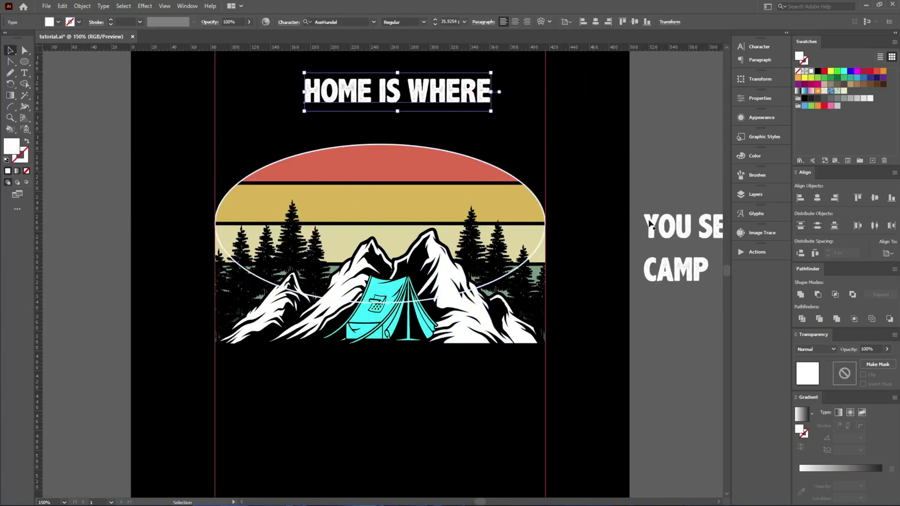
{"action": "left_click_drag", "start_coordinate": [650, 224], "coordinate": [306, 372]}
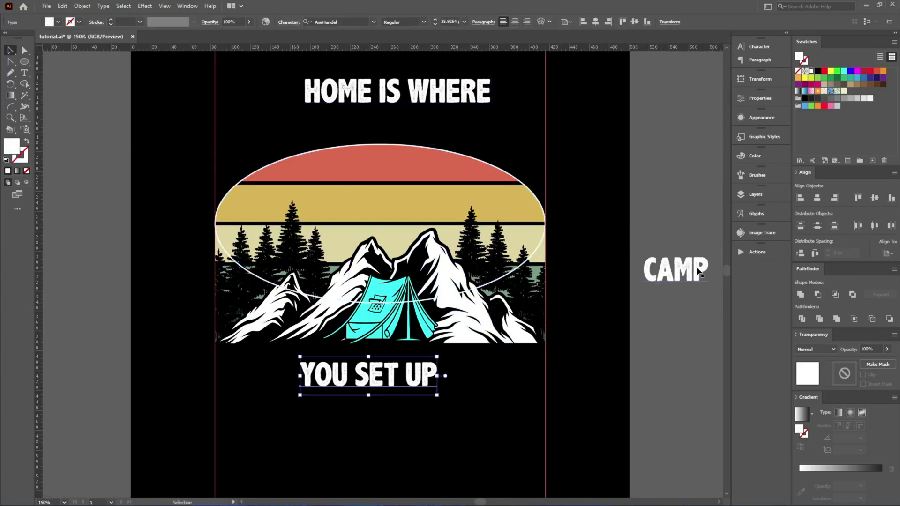
{"action": "left_click_drag", "start_coordinate": [702, 276], "coordinate": [375, 429]}
{"action": "left_click", "coordinate": [551, 399]}
{"action": "scroll", "coordinate": [417, 179], "scroll_direction": "up", "scroll_amount": 2}
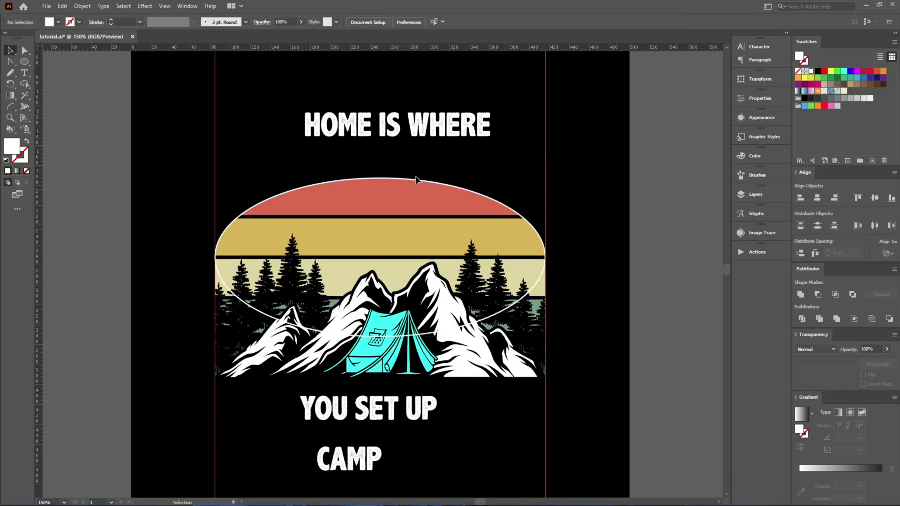
- Offset the white ellipse outward by 5 px with round joins and delete the original inner ellipse
{"action": "left_click", "coordinate": [417, 179]}
{"action": "scroll", "coordinate": [416, 180], "scroll_direction": "up", "scroll_amount": 2}
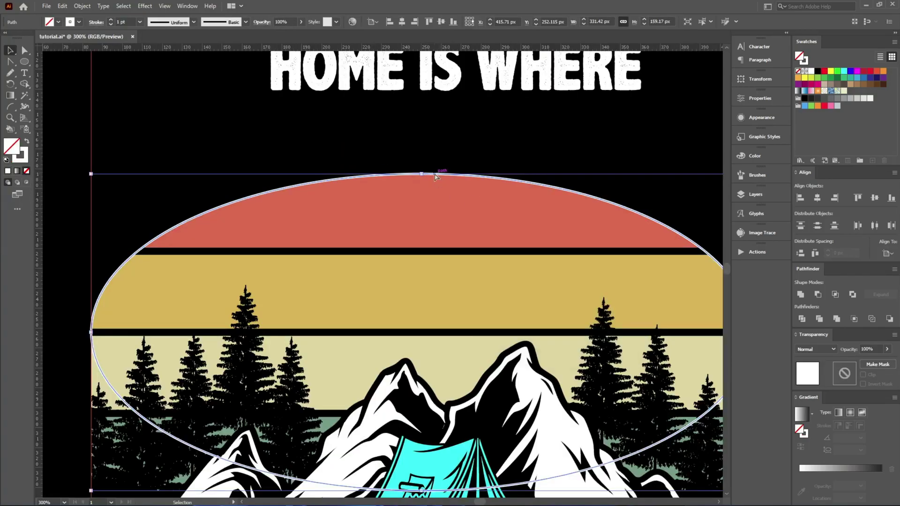
{"action": "key", "text": "ctrl"}
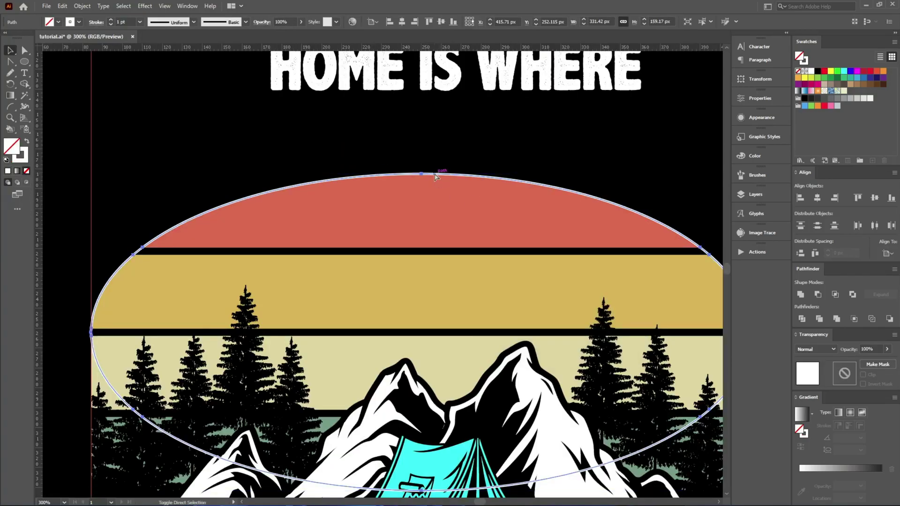
{"action": "key", "text": "ctrl+alt+o"}
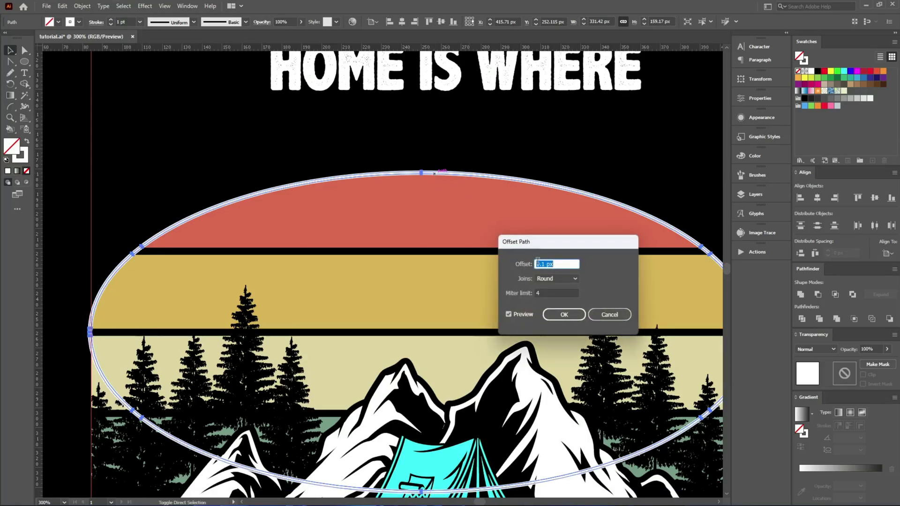
{"action": "scroll", "coordinate": [538, 261], "scroll_direction": "up", "scroll_amount": 4}
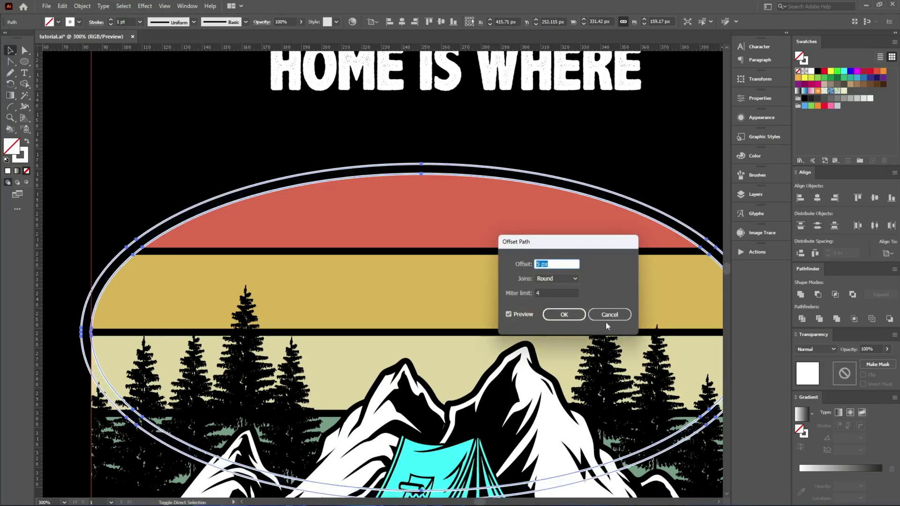
{"action": "left_click", "coordinate": [564, 314]}
{"action": "left_click", "coordinate": [304, 154]}
{"action": "left_click", "coordinate": [283, 188]}
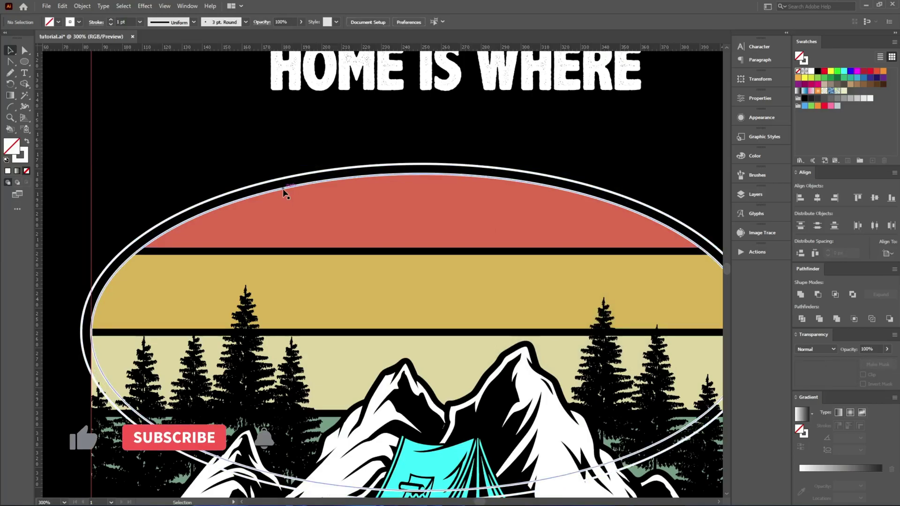
{"action": "key", "text": "Delete"}
- Remove the loose "HOME IS WHERE" text above the ellipse
{"action": "scroll", "coordinate": [328, 216], "scroll_direction": "down", "scroll_amount": 3}
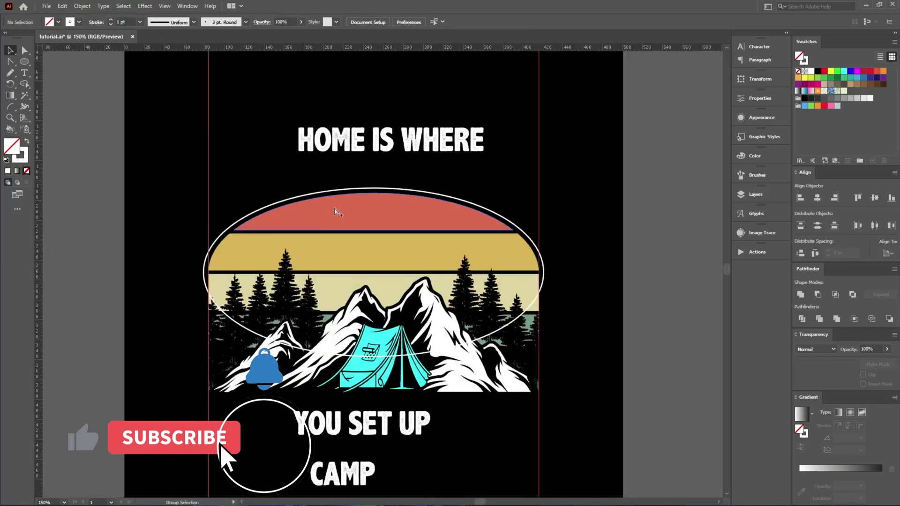
{"action": "mouse_move", "coordinate": [369, 158]}
{"action": "left_mouse_down"}
{"action": "mouse_move", "coordinate": [362, 150]}
{"action": "mouse_move", "coordinate": [369, 158]}
{"action": "left_mouse_up"}
{"action": "key", "text": "Delete"}
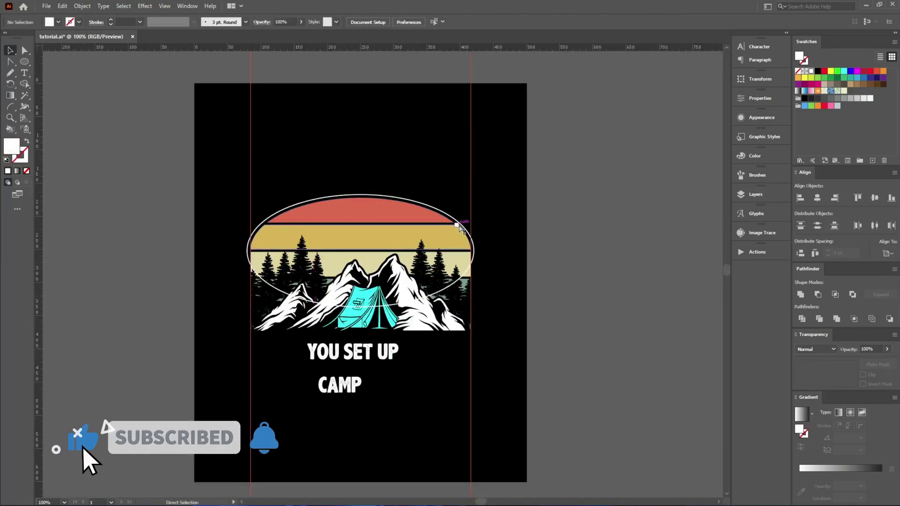
- Place the text "HOME IS WHERE" along the ellipse using the Type on a Path tool
{"action": "scroll", "coordinate": [230, 231], "scroll_direction": "up", "scroll_amount": 6}
{"action": "left_click", "coordinate": [234, 340]}
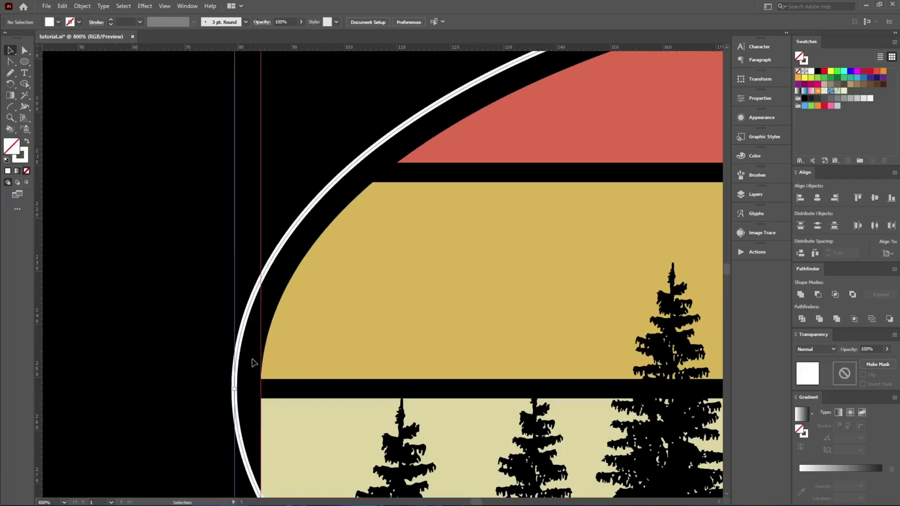
{"action": "left_click", "coordinate": [22, 71]}
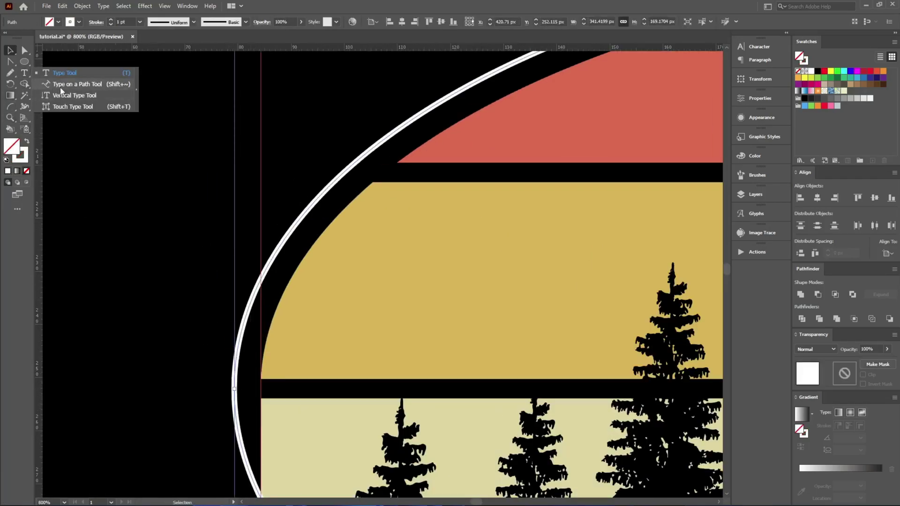
{"action": "left_click", "coordinate": [75, 84]}
{"action": "scroll", "coordinate": [235, 384], "scroll_direction": "up", "scroll_amount": 3}
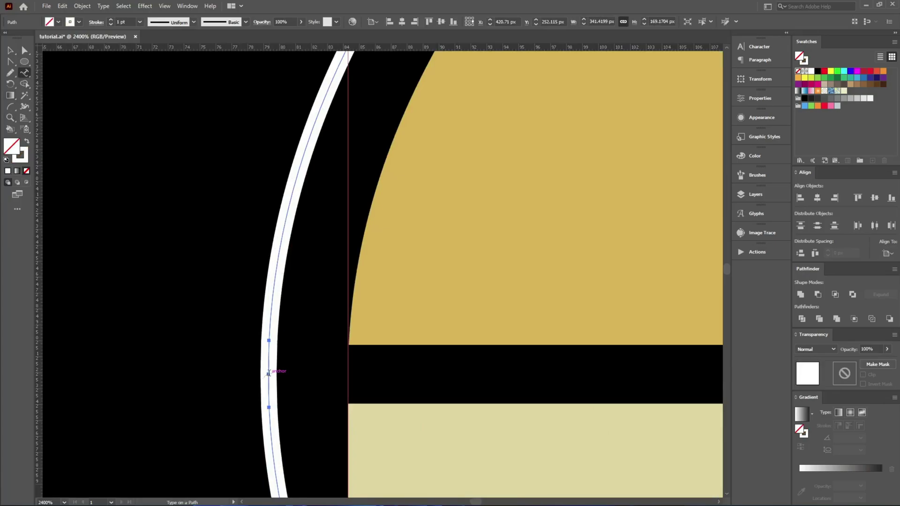
{"action": "left_click", "coordinate": [268, 373]}
{"action": "type", "text": "HOME IS WHERE"}
{"action": "key", "text": "Escape"}
- Adjust the path text's start and end brackets to sit at the ellipse's left and right midpoints
{"action": "scroll", "coordinate": [202, 356], "scroll_direction": "down", "scroll_amount": 8}
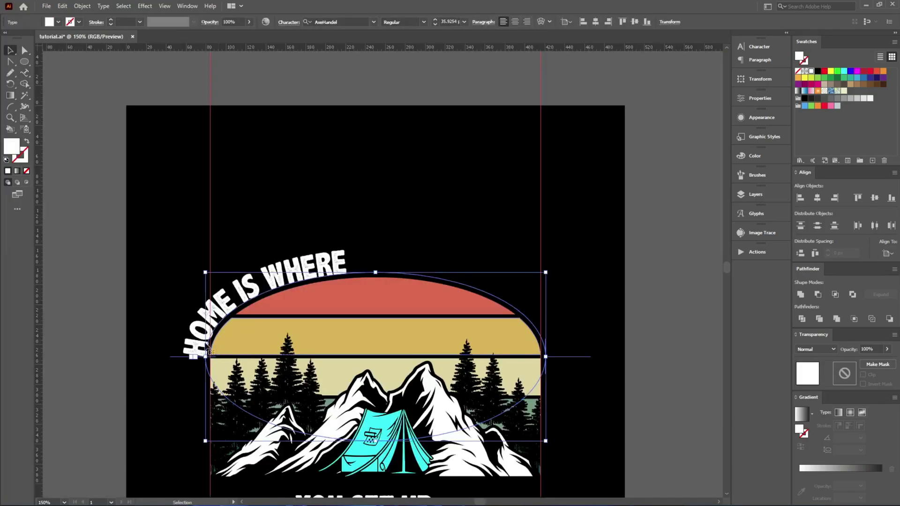
{"action": "scroll", "coordinate": [202, 347], "scroll_direction": "down", "scroll_amount": 2}
{"action": "scroll", "coordinate": [193, 339], "scroll_direction": "up", "scroll_amount": 3}
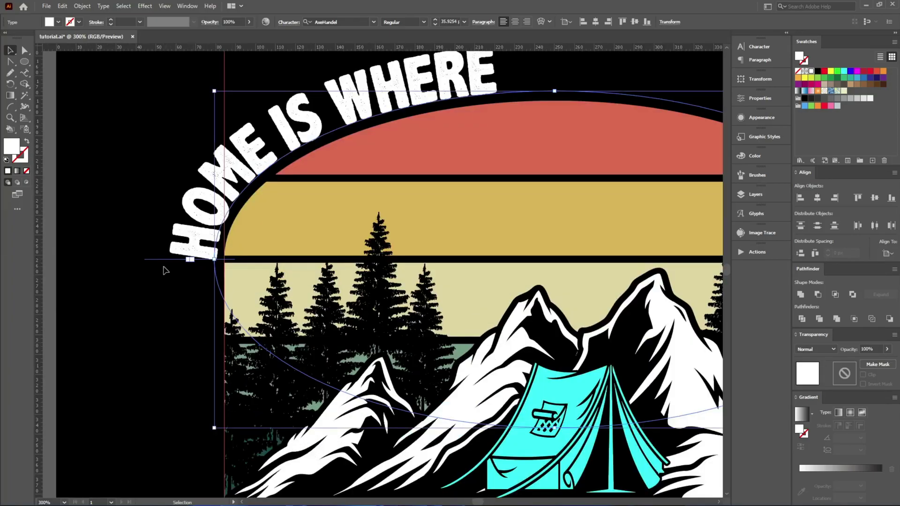
{"action": "left_click_drag", "start_coordinate": [157, 260], "coordinate": [164, 306]}
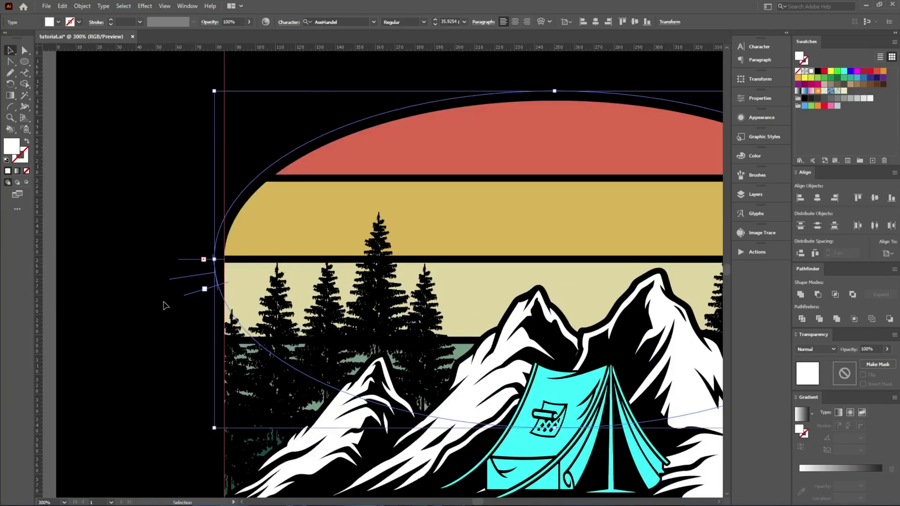
{"action": "scroll", "coordinate": [140, 280], "scroll_direction": "down", "scroll_amount": 3}
{"action": "left_click_drag", "start_coordinate": [159, 264], "coordinate": [539, 263]}
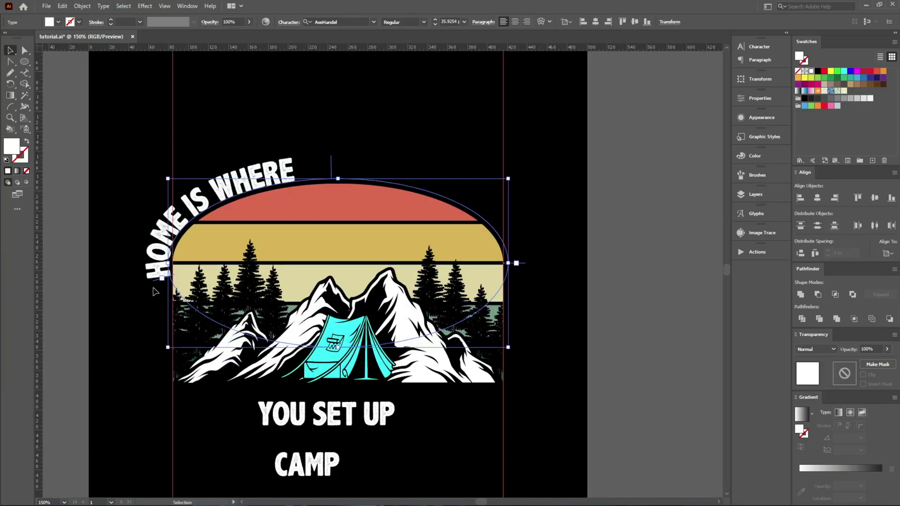
{"action": "scroll", "coordinate": [197, 317], "scroll_direction": "up", "scroll_amount": 4}
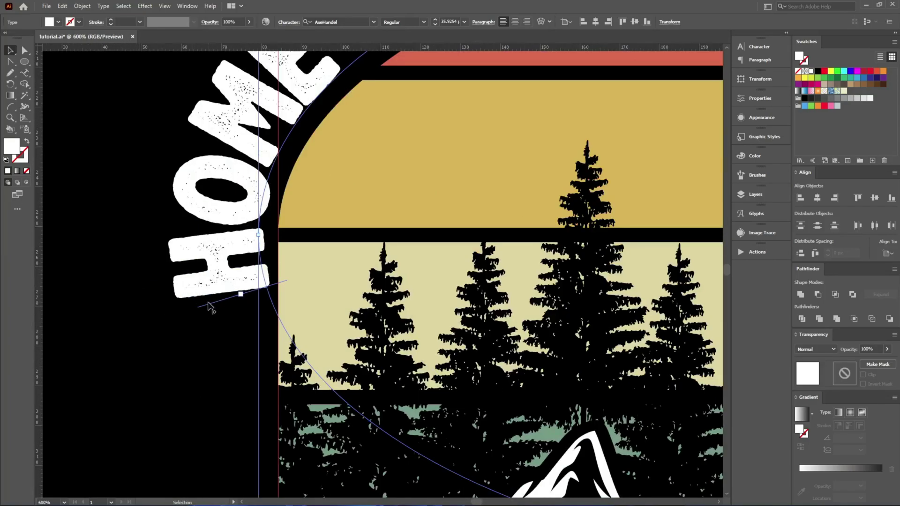
{"action": "left_click_drag", "start_coordinate": [210, 307], "coordinate": [195, 246]}
{"action": "scroll", "coordinate": [199, 239], "scroll_direction": "up", "scroll_amount": 6}
{"action": "scroll", "coordinate": [207, 309], "scroll_direction": "down", "scroll_amount": 1}
{"action": "scroll", "coordinate": [206, 308], "scroll_direction": "down", "scroll_amount": 5}
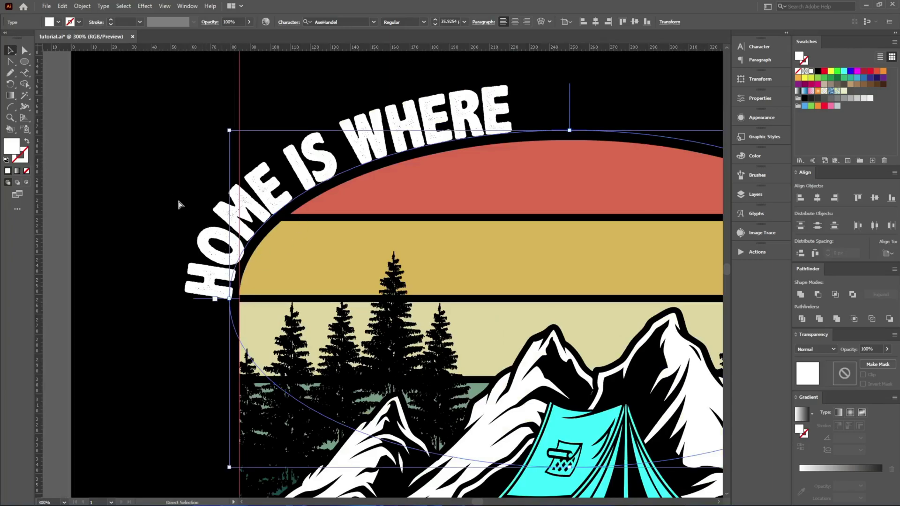
{"action": "scroll", "coordinate": [177, 197], "scroll_direction": "right", "scroll_amount": 1}
{"action": "scroll", "coordinate": [171, 185], "scroll_direction": "down", "scroll_amount": 3}
{"action": "scroll", "coordinate": [197, 158], "scroll_direction": "up", "scroll_amount": 1}
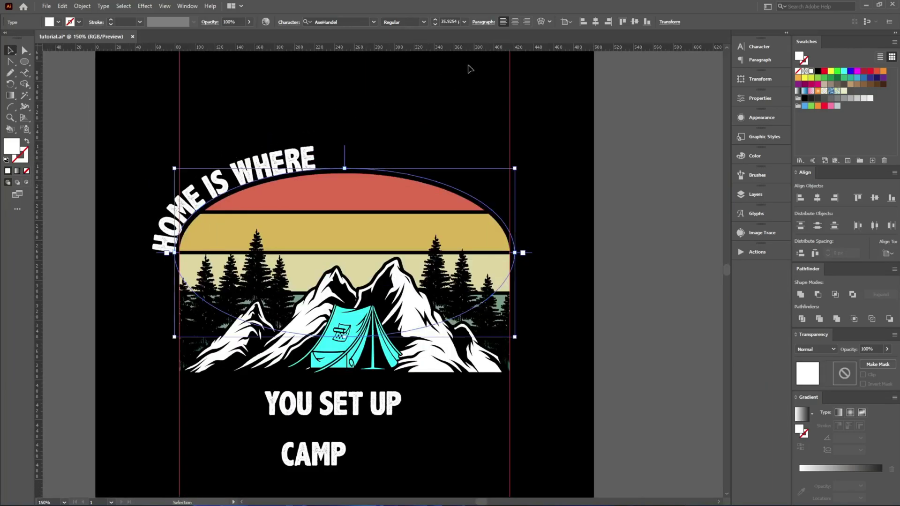
- Center-align the "HOME IS WHERE" paragraph along the top of the ellipse
{"action": "left_click", "coordinate": [753, 47]}
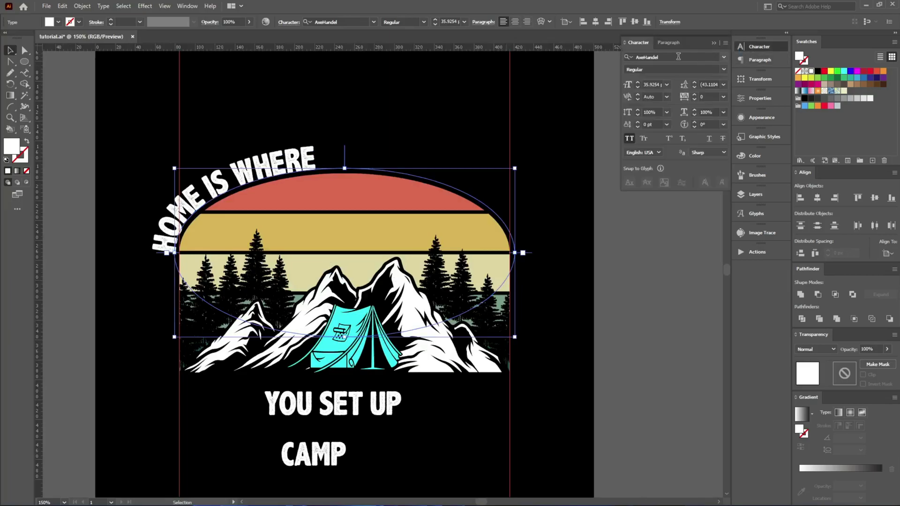
{"action": "left_click", "coordinate": [671, 43]}
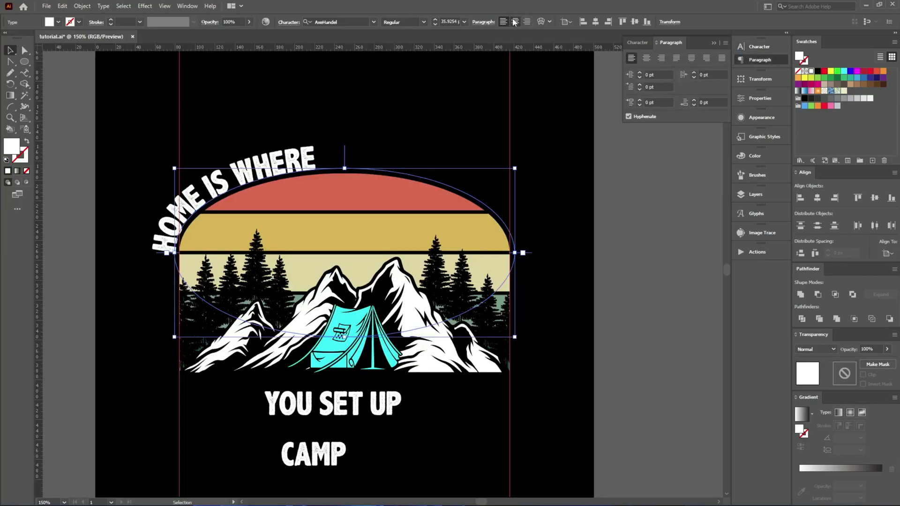
{"action": "left_click", "coordinate": [515, 23]}
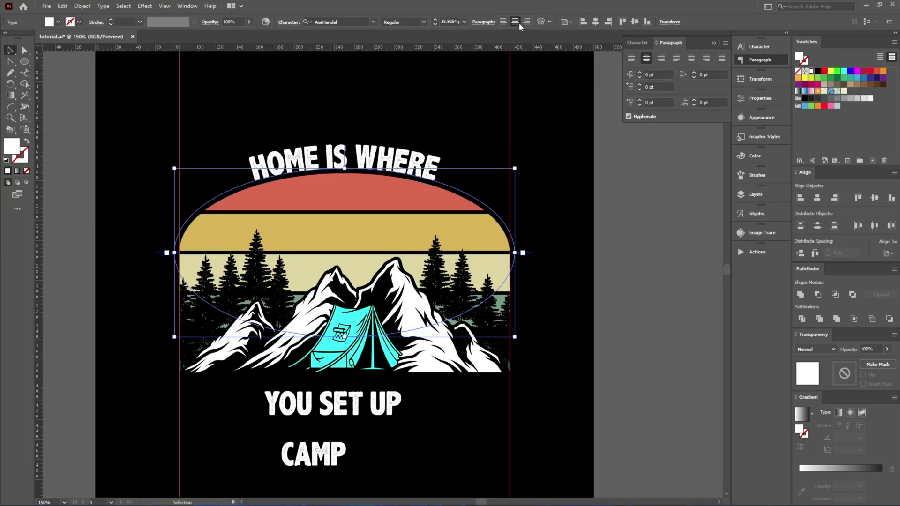
{"action": "left_click", "coordinate": [713, 43]}
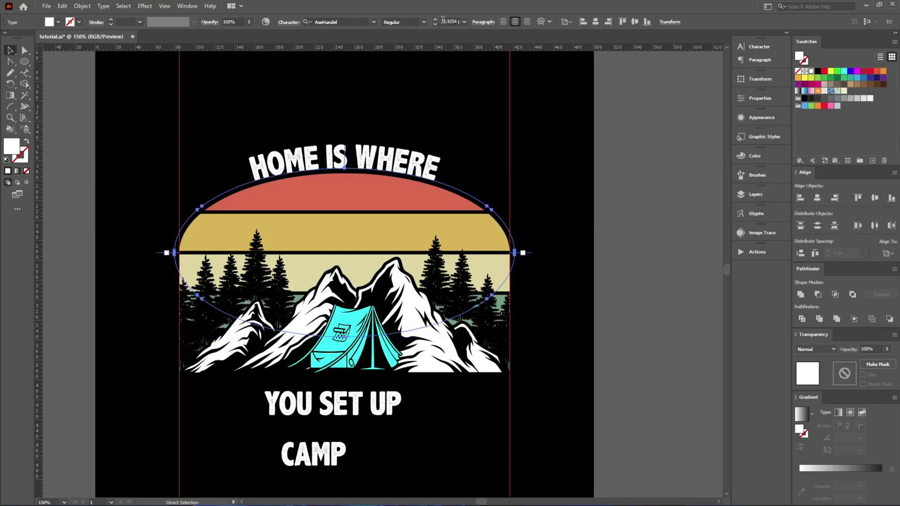
- Enlarge the curved "HOME IS WHERE" text until it spans the two vertical guides, and expand it into shapes
{"action": "scroll", "coordinate": [444, 20], "scroll_direction": "up", "scroll_amount": 15}
{"action": "scroll", "coordinate": [445, 20], "scroll_direction": "up", "scroll_amount": 8}
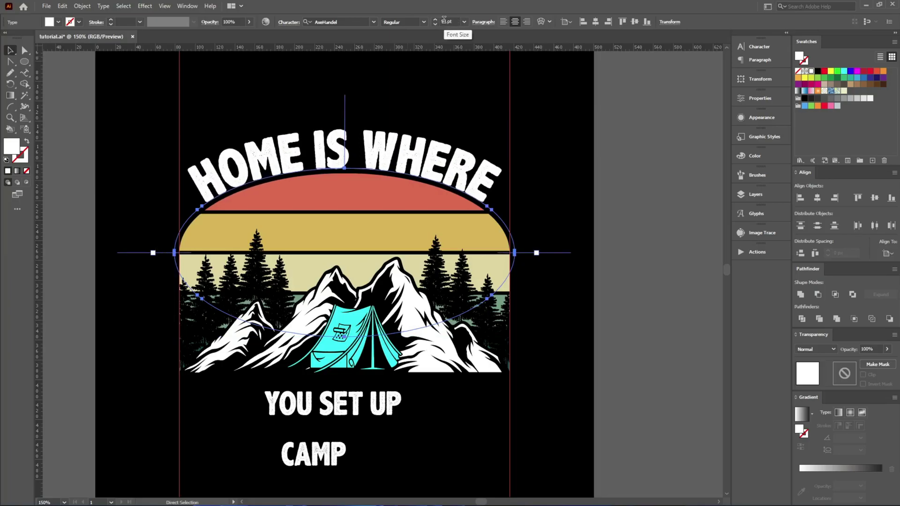
{"action": "key", "text": "alt+o"}
{"action": "key", "text": "x"}
{"action": "key", "text": "Return"}
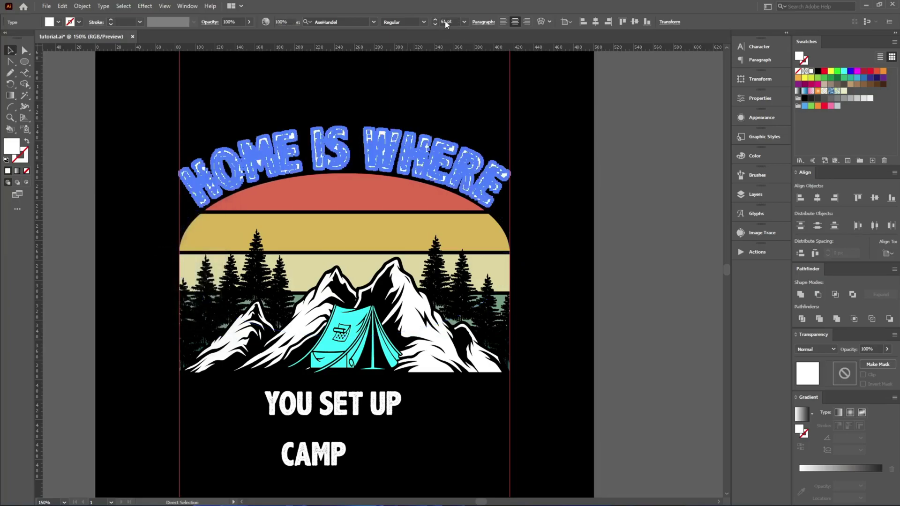
- Center the expanded "HOME IS WHERE" horizontally and scale it slightly from its middle so its outer edge meets the guide
{"action": "left_click", "coordinate": [402, 21]}
{"action": "scroll", "coordinate": [489, 165], "scroll_direction": "up", "scroll_amount": 7}
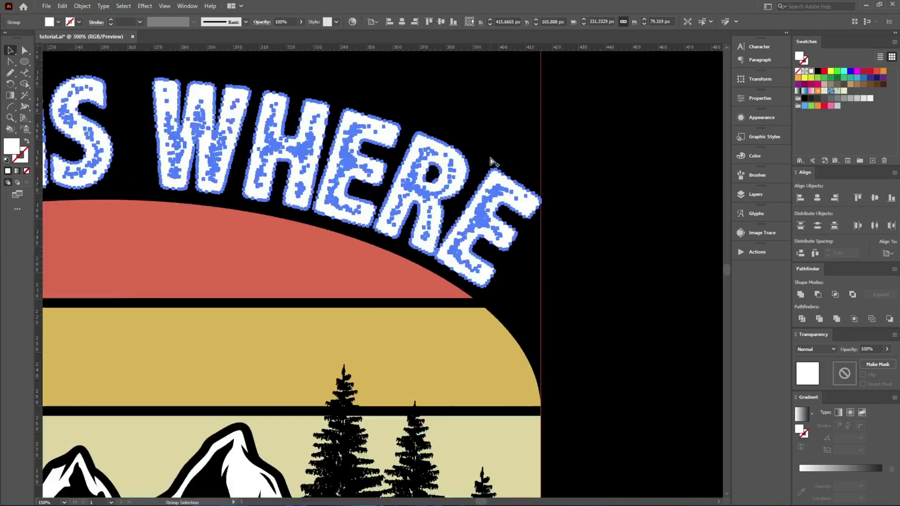
{"action": "scroll", "coordinate": [657, 233], "scroll_direction": "up", "scroll_amount": 5}
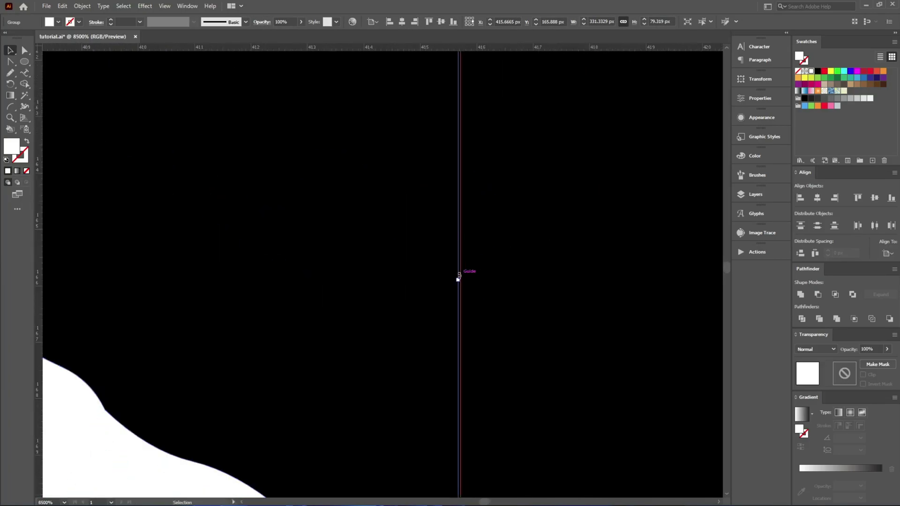
{"action": "left_click_drag", "start_coordinate": [461, 283], "coordinate": [463, 283]}
{"action": "left_click", "coordinate": [545, 282]}
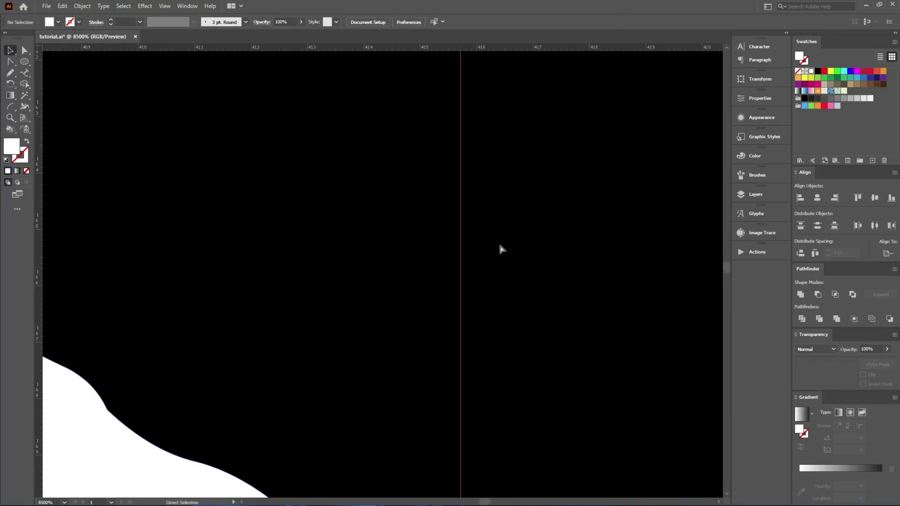
{"action": "key", "text": "ctrl+0"}
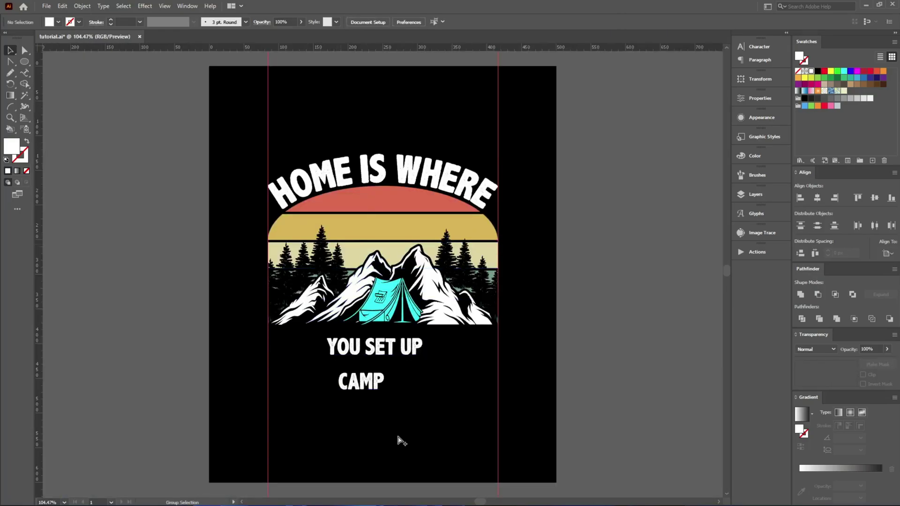
- Convert the lines "YOU SET UP" and "CAMP" to outlines and move them farther below the mountains
{"action": "scroll", "coordinate": [401, 438], "scroll_direction": "up", "scroll_amount": 3}
{"action": "left_click_drag", "start_coordinate": [426, 437], "coordinate": [284, 282]}
{"action": "right_click", "coordinate": [334, 329]}
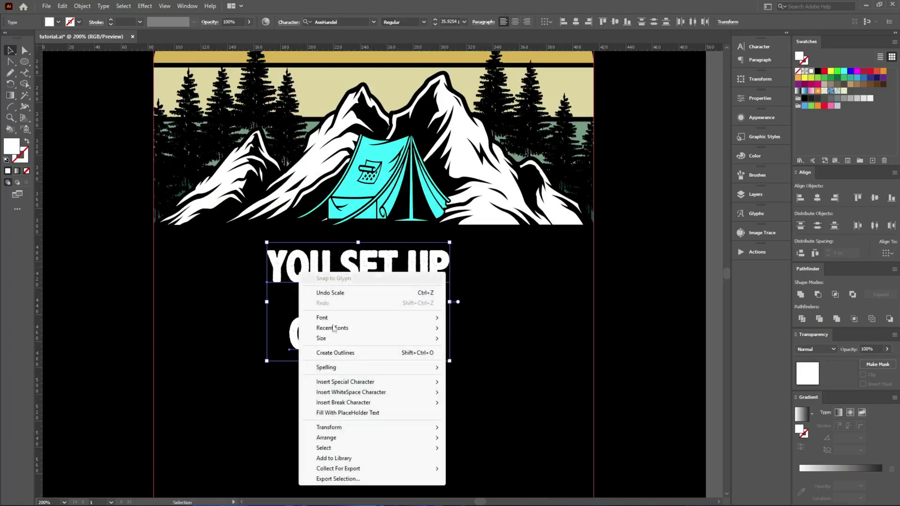
{"action": "left_click", "coordinate": [347, 355]}
{"action": "scroll", "coordinate": [318, 333], "scroll_direction": "down", "scroll_amount": 2}
{"action": "mouse_move", "coordinate": [324, 332]}
{"action": "left_mouse_down"}
{"action": "mouse_move", "coordinate": [335, 386]}
{"action": "mouse_move", "coordinate": [275, 276]}
{"action": "left_mouse_up"}
{"action": "left_click", "coordinate": [374, 400]}
- Center "YOU SET UP" horizontally, scaled up from its middle to span both guides, and place it directly beneath the mountains
{"action": "scroll", "coordinate": [333, 371], "scroll_direction": "up", "scroll_amount": 2}
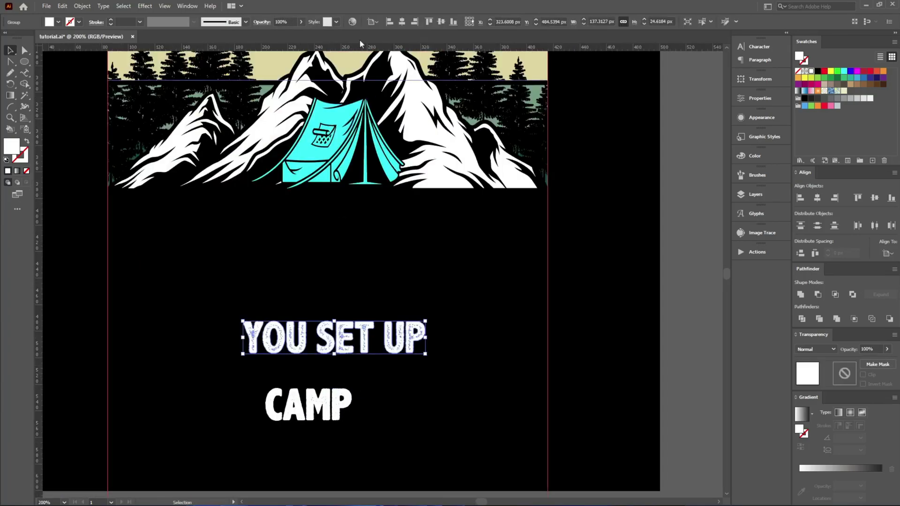
{"action": "left_click", "coordinate": [400, 24]}
{"action": "left_click_drag", "start_coordinate": [419, 337], "coordinate": [551, 338]}
{"action": "left_click_drag", "start_coordinate": [503, 262], "coordinate": [502, 225]}
- Center "CAMP" horizontally, scaled up from its middle to about 331 px wide, and move it close beneath "YOU SET UP"
{"action": "left_click", "coordinate": [305, 404]}
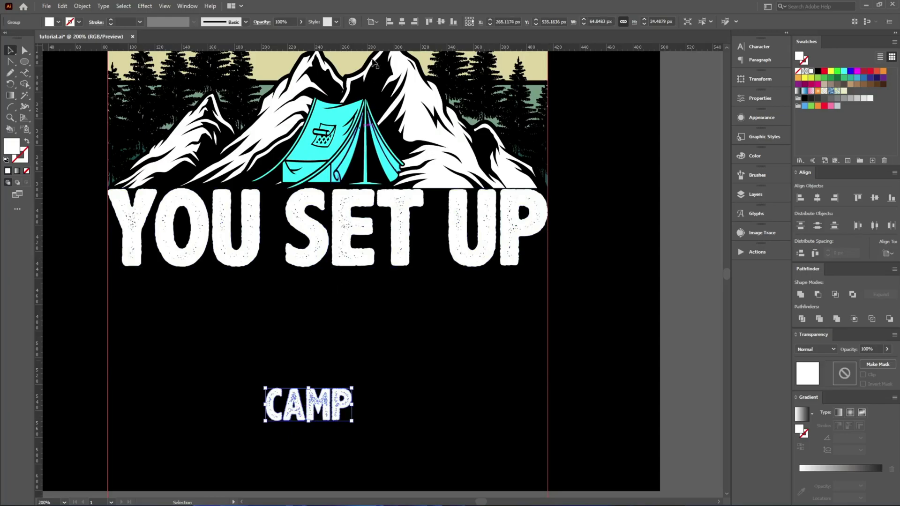
{"action": "left_click", "coordinate": [402, 22]}
{"action": "left_click_drag", "start_coordinate": [372, 405], "coordinate": [548, 406]}
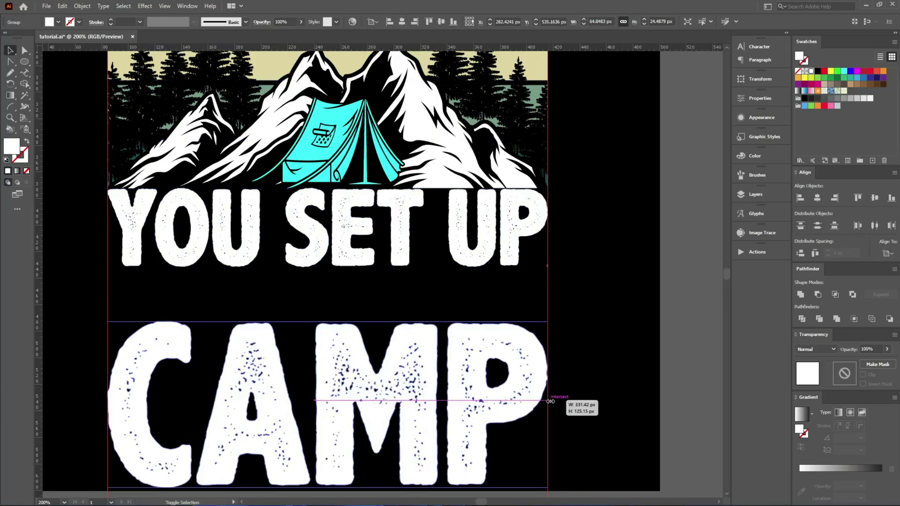
{"action": "left_click_drag", "start_coordinate": [493, 337], "coordinate": [493, 302]}
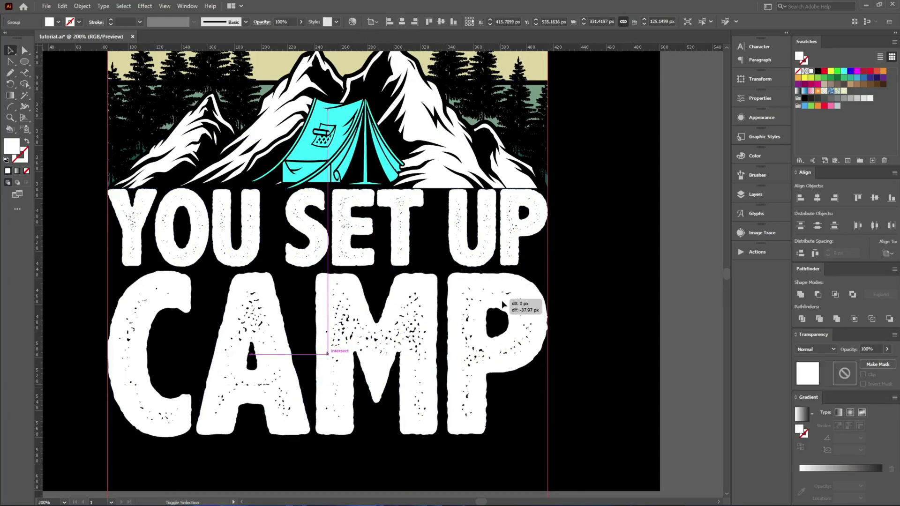
- Reduce the height of "CAMP" to about 119 px, and scale it down proportionally from its center to free space on both sides
{"action": "scroll", "coordinate": [496, 326], "scroll_direction": "down", "scroll_amount": 3}
{"action": "scroll", "coordinate": [515, 327], "scroll_direction": "up", "scroll_amount": 1}
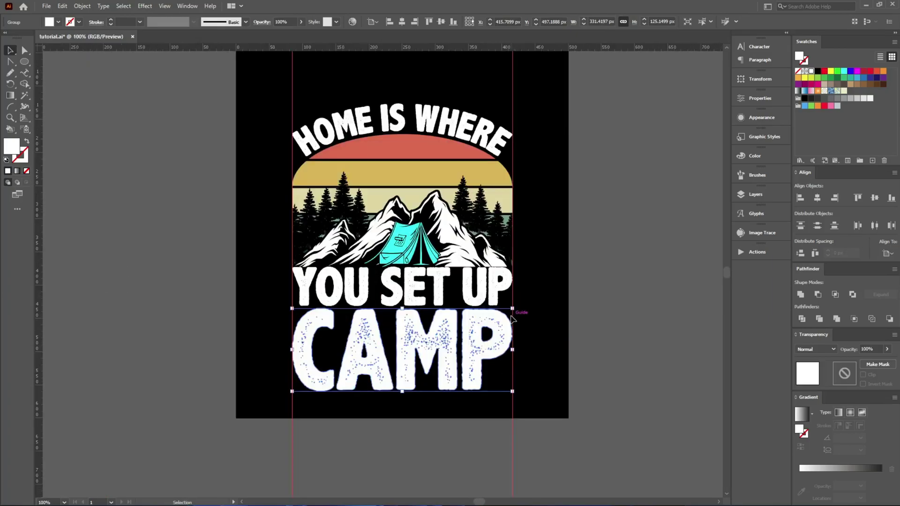
{"action": "scroll", "coordinate": [385, 381], "scroll_direction": "up", "scroll_amount": 2}
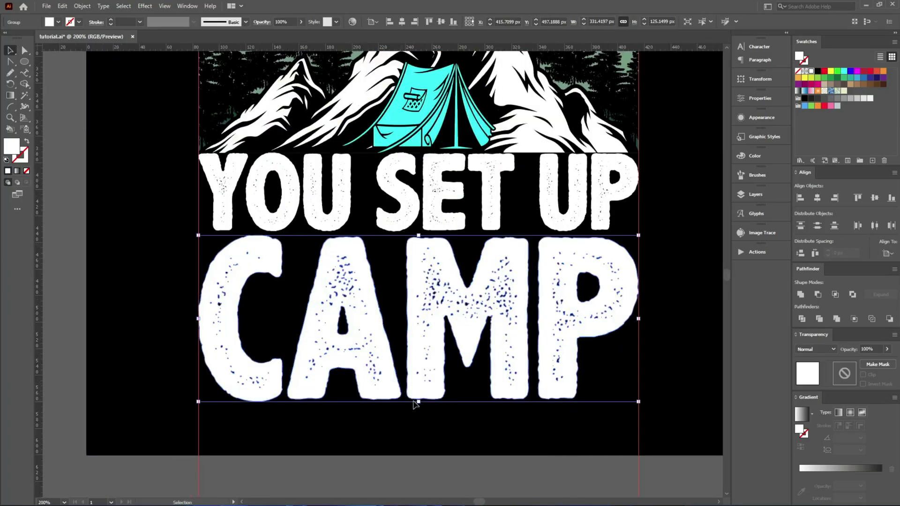
{"action": "left_click_drag", "start_coordinate": [418, 402], "coordinate": [418, 393]}
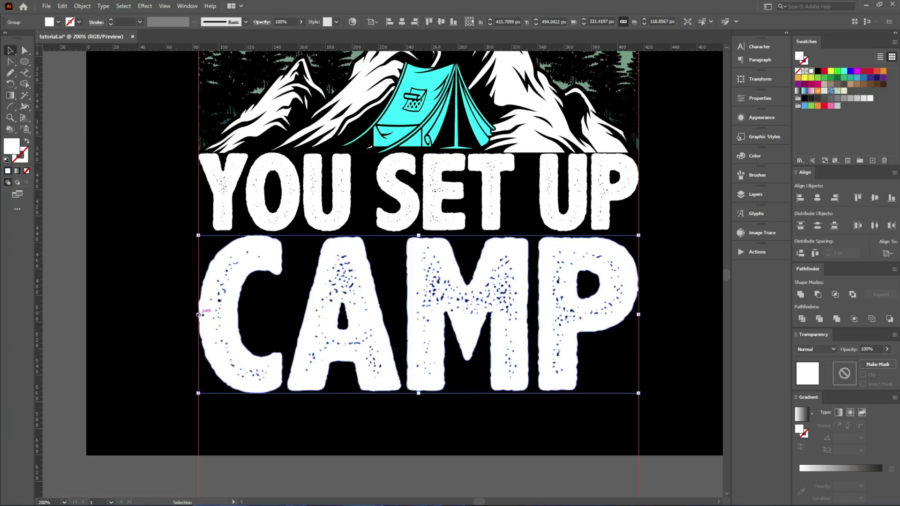
{"action": "left_click_drag", "start_coordinate": [199, 315], "coordinate": [267, 314]}
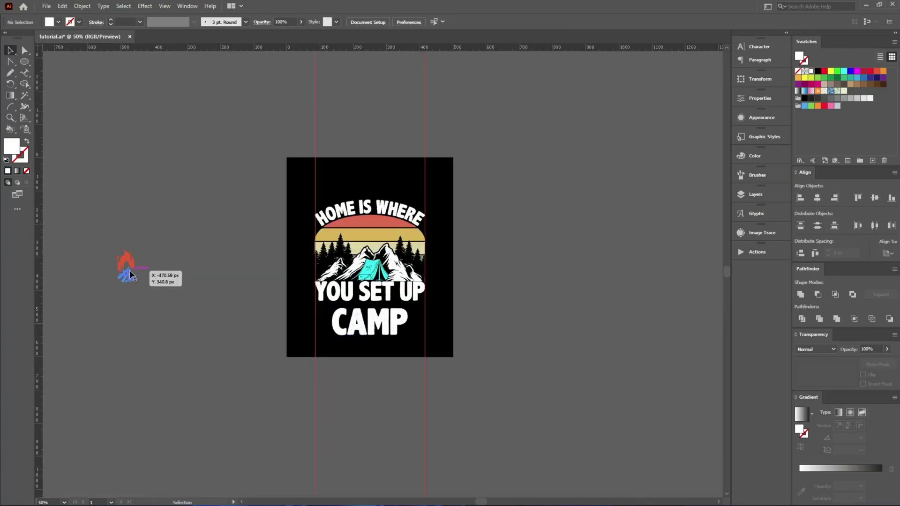
- Place the campfire graphic left of "CAMP", vertically centered with it, and scale it to about 48 by 82 px to match the word's height
{"action": "left_click_drag", "start_coordinate": [130, 270], "coordinate": [323, 331]}
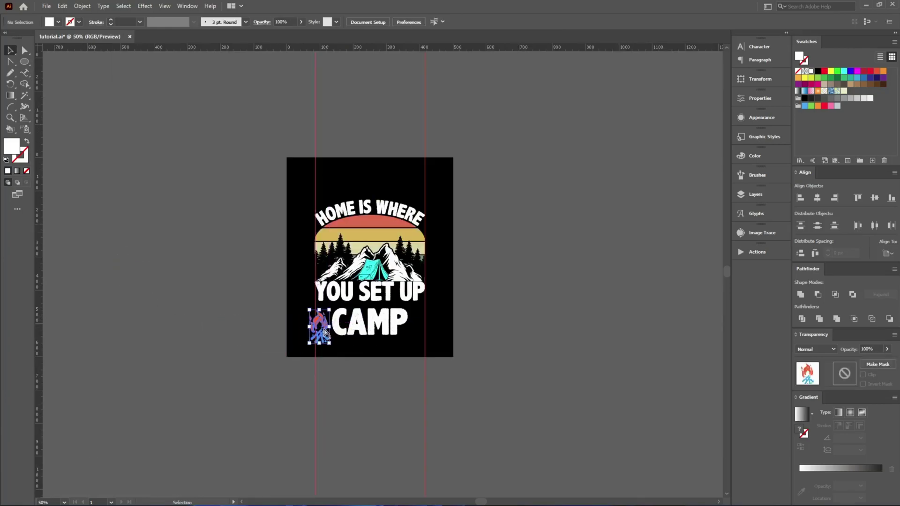
{"action": "scroll", "coordinate": [322, 324], "scroll_direction": "up", "scroll_amount": 6}
{"action": "left_click_drag", "start_coordinate": [176, 242], "coordinate": [447, 385]}
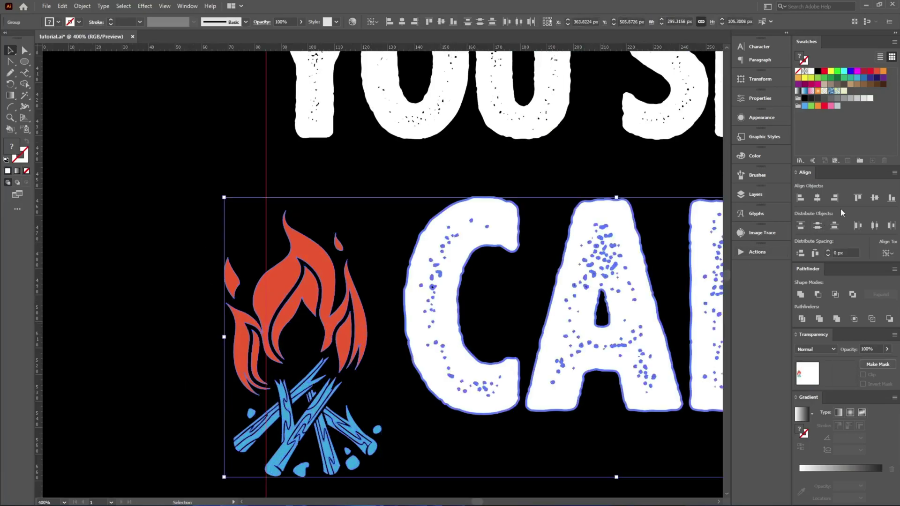
{"action": "left_click", "coordinate": [305, 191]}
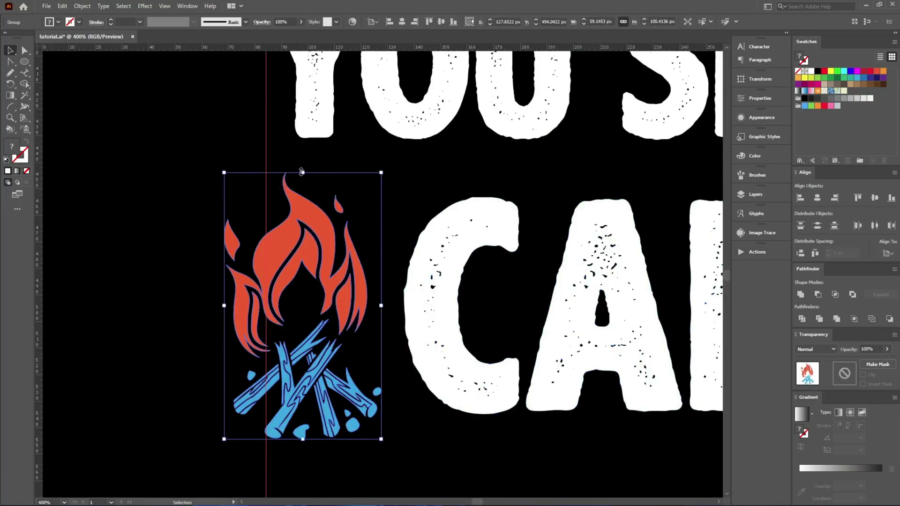
{"action": "left_click_drag", "start_coordinate": [301, 172], "coordinate": [313, 197]}
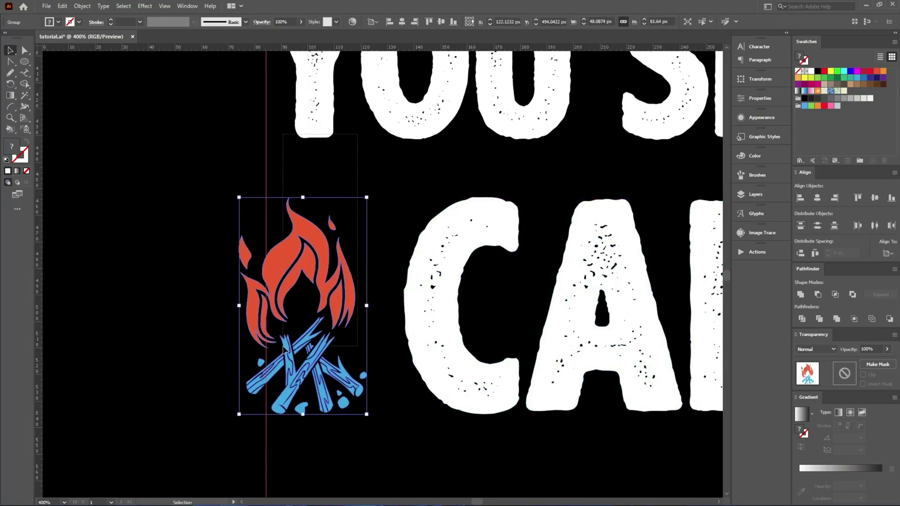
- Align the campfire's left edge with the left edge of "YOU SET UP" and select only the campfire
{"action": "left_click", "coordinate": [310, 123], "text": "shift"}
{"action": "left_click", "coordinate": [389, 22]}
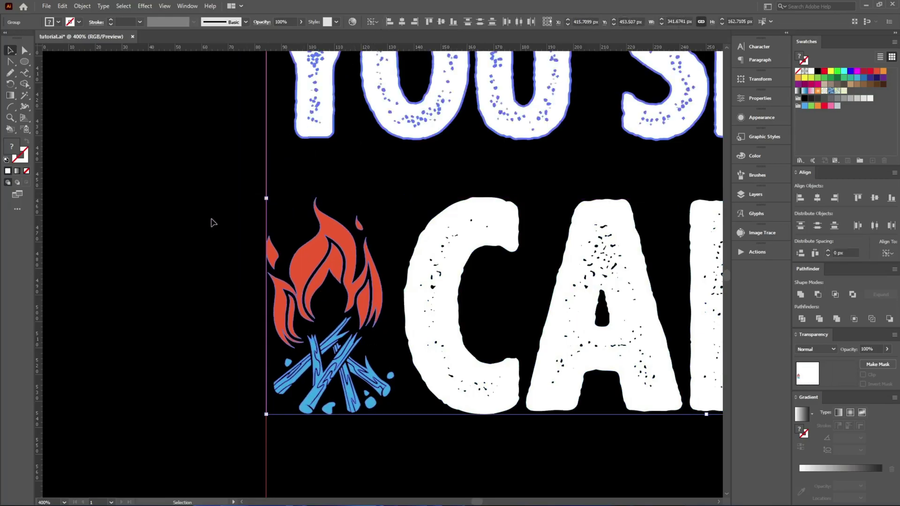
{"action": "left_click", "coordinate": [181, 237]}
{"action": "scroll", "coordinate": [181, 237], "scroll_direction": "down", "scroll_amount": 3}
{"action": "left_click", "coordinate": [237, 239]}
{"action": "key", "text": "a"}
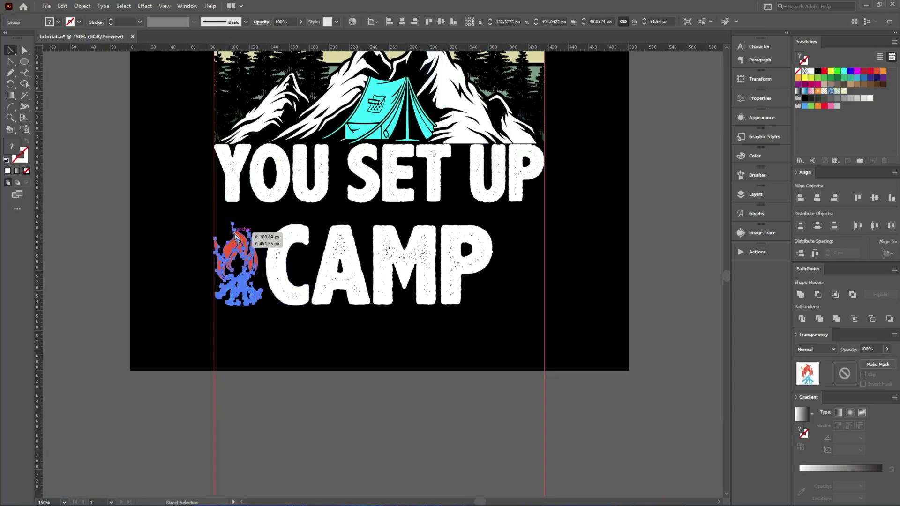
- Create a copy of the campfire reflected across the vertical axis and align its right edge with "YOU SET UP"
{"action": "key", "text": "Return"}
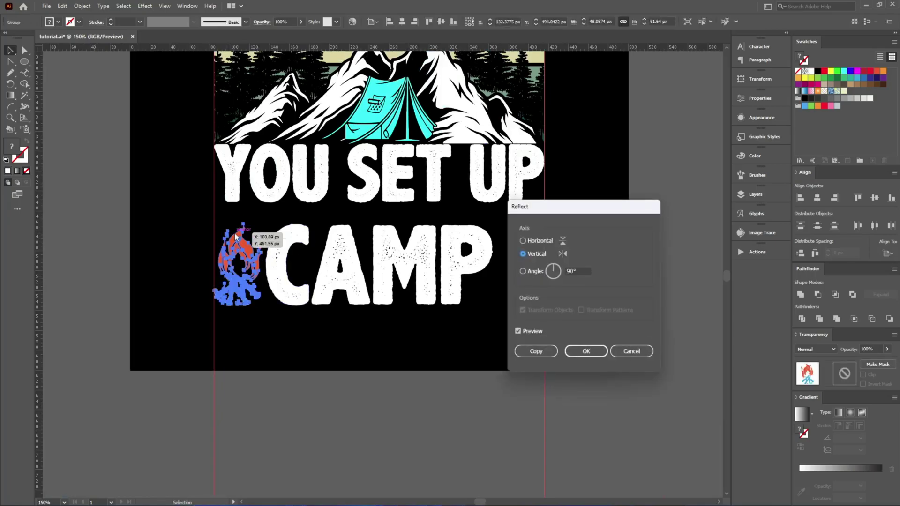
{"action": "left_click", "coordinate": [536, 352]}
{"action": "left_click_drag", "start_coordinate": [506, 169], "coordinate": [507, 171]}
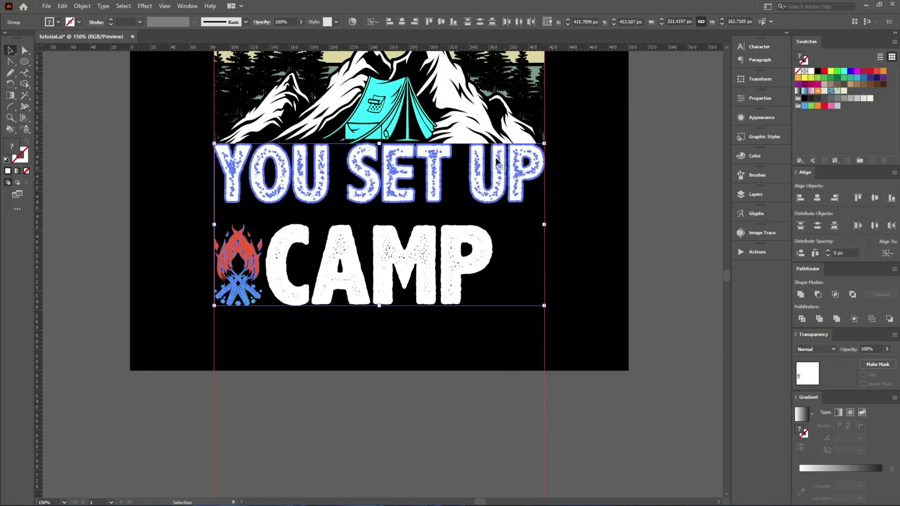
{"action": "left_click", "coordinate": [415, 22]}
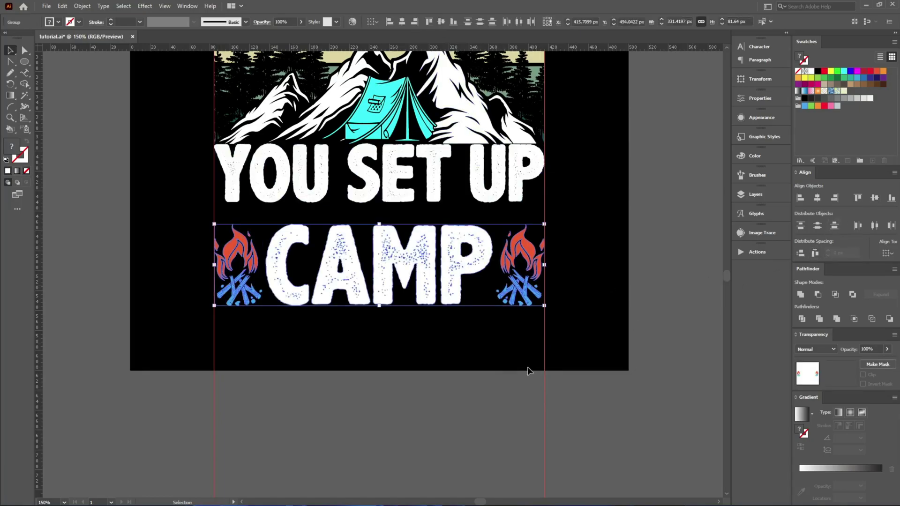
- Move "CAMP" together with its two campfires up close beneath "YOU SET UP"
{"action": "key", "text": "a"}
{"action": "key", "text": "v"}
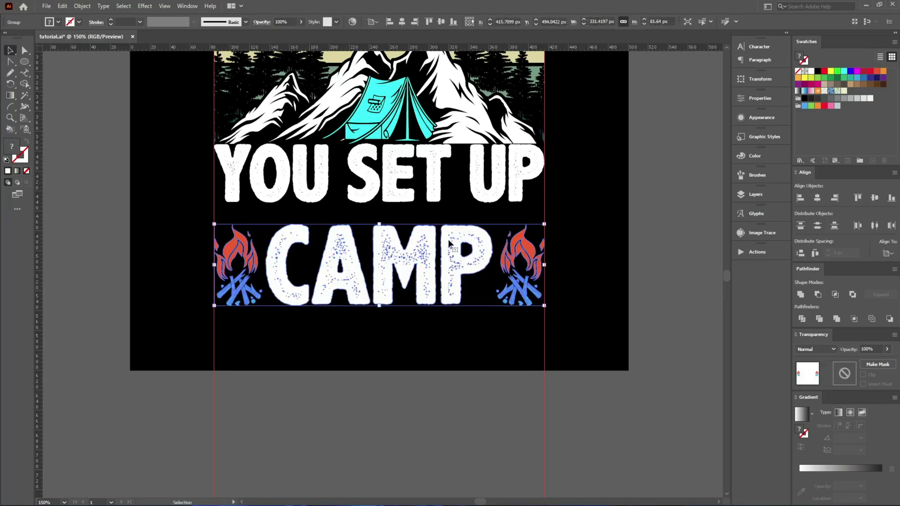
{"action": "left_click_drag", "start_coordinate": [448, 239], "coordinate": [448, 226]}
{"action": "key", "text": "ctrl+plus"}
{"action": "key", "text": "ctrl+plus"}
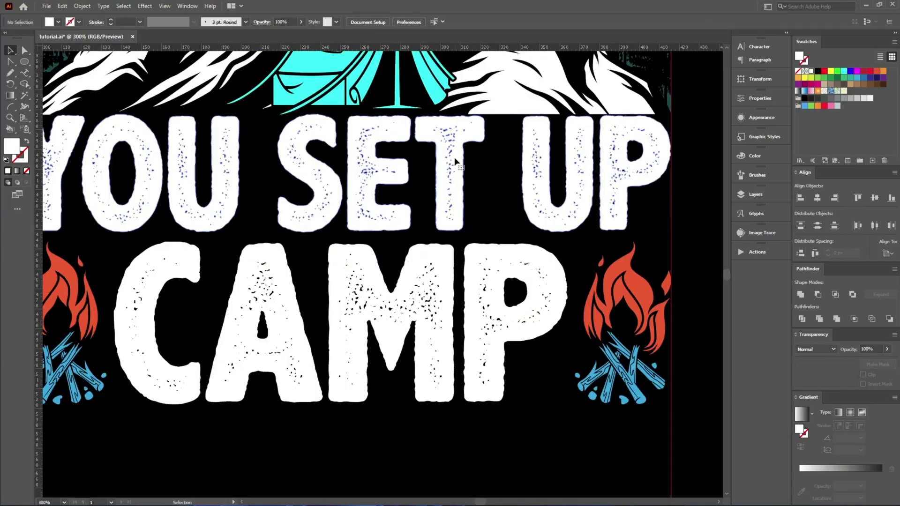
- Distribute the vertical spacing evenly between the sunset artwork, "YOU SET UP" and the "CAMP" row
{"action": "left_click", "coordinate": [454, 156]}
{"action": "left_click_drag", "start_coordinate": [502, 436], "coordinate": [381, 88]}
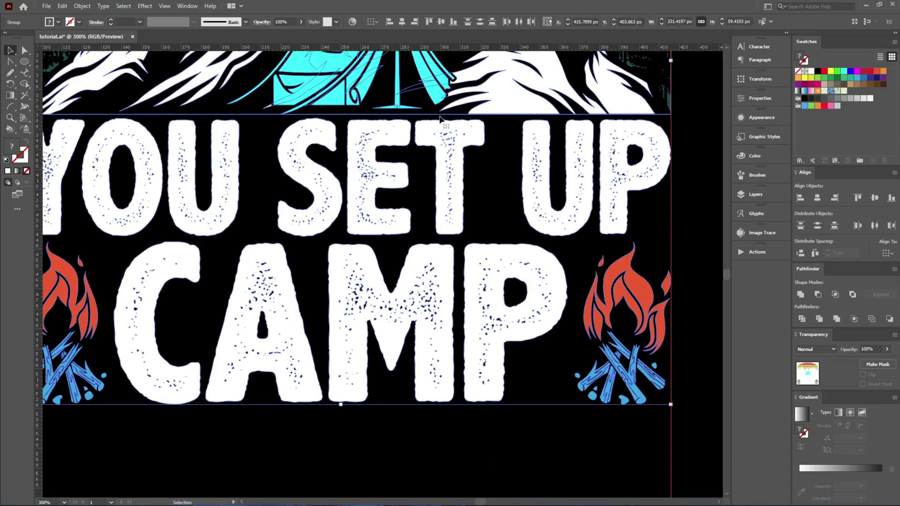
{"action": "left_click", "coordinate": [800, 254]}
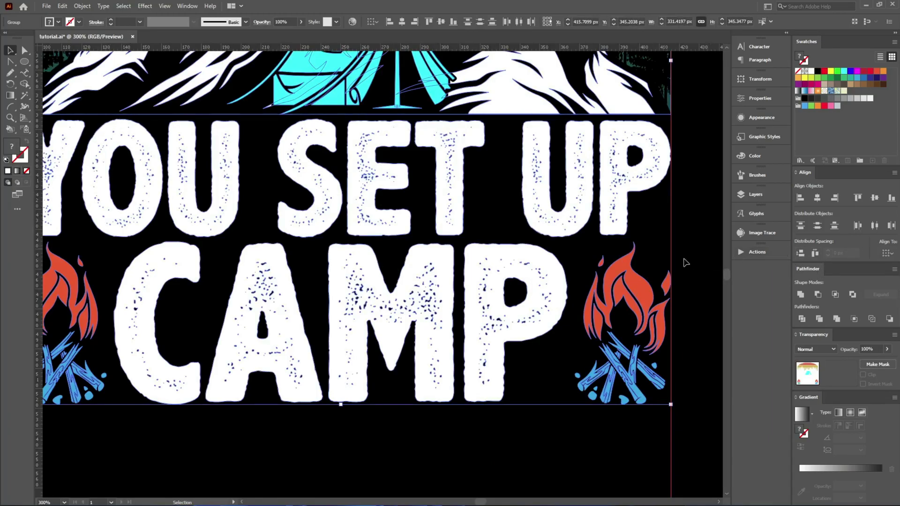
{"action": "key", "text": "ctrl+shift+a"}
{"action": "key", "text": "ctrl+minus"}
{"action": "key", "text": "ctrl+minus"}
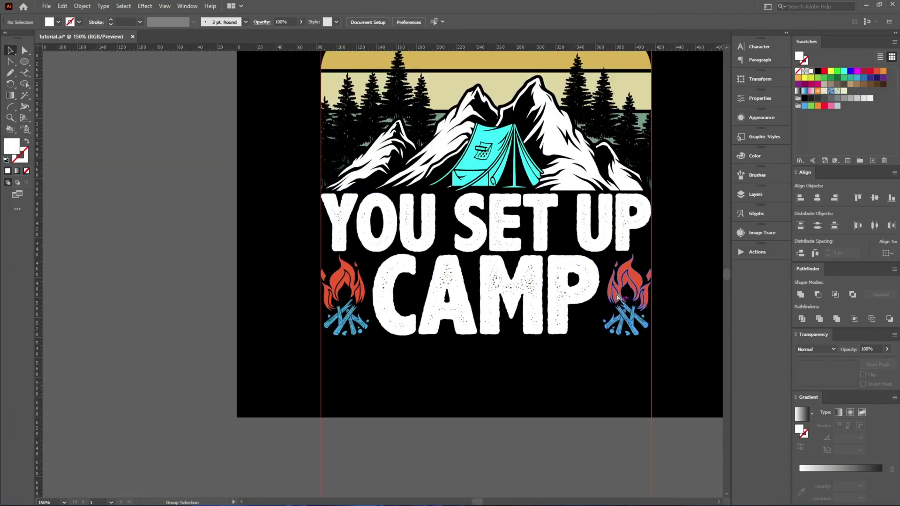
- Inside the "CAMP" row's group, swap the two campfires to opposite sides of the word and leave the group
{"action": "key", "text": "ctrl+plus"}
{"action": "key", "text": "ctrl+plus"}
{"action": "double_click", "coordinate": [632, 276]}
{"action": "key", "text": "ctrl+minus"}
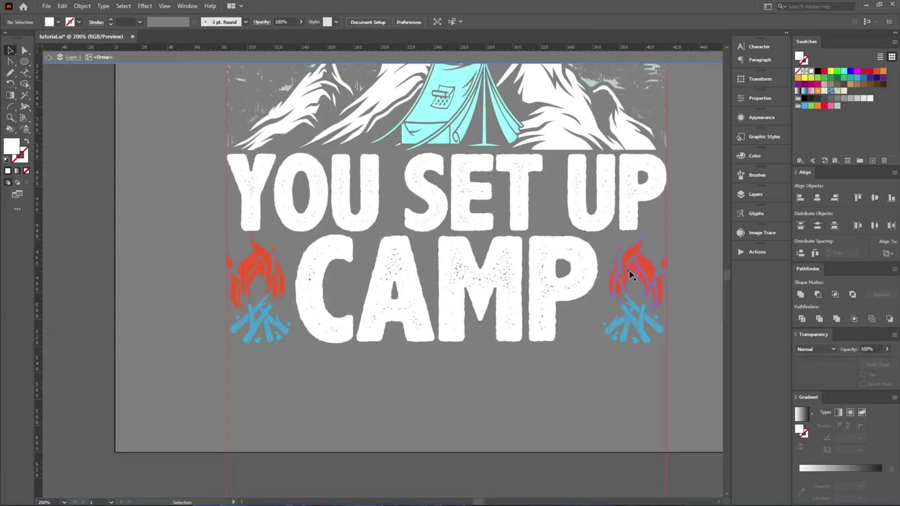
{"action": "left_click", "coordinate": [631, 275]}
{"action": "mouse_move", "coordinate": [630, 273]}
{"action": "left_mouse_down"}
{"action": "mouse_move", "coordinate": [270, 271]}
{"action": "mouse_move", "coordinate": [632, 265]}
{"action": "left_mouse_up"}
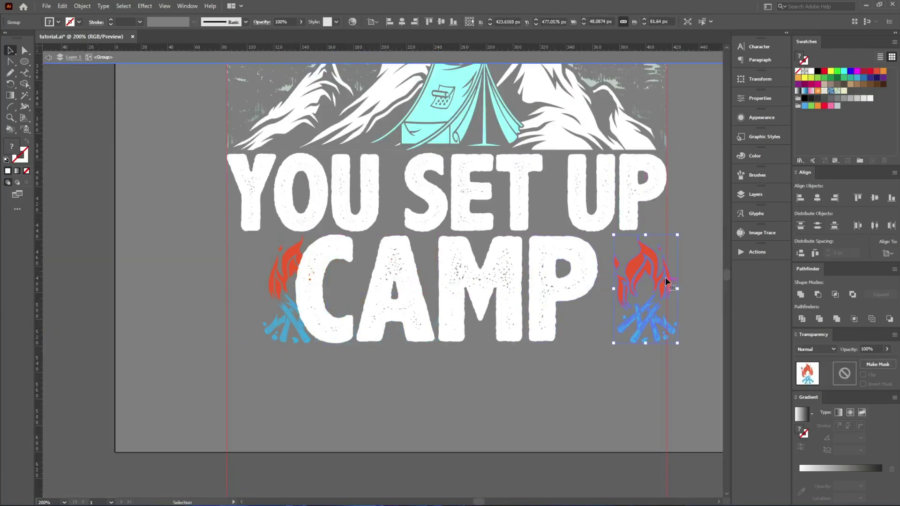
{"action": "key", "text": "ctrl+plus"}
{"action": "key", "text": "ctrl+plus"}
{"action": "key", "text": "ctrl+plus"}
{"action": "key", "text": "ctrl+plus"}
{"action": "key", "text": "ctrl+plus"}
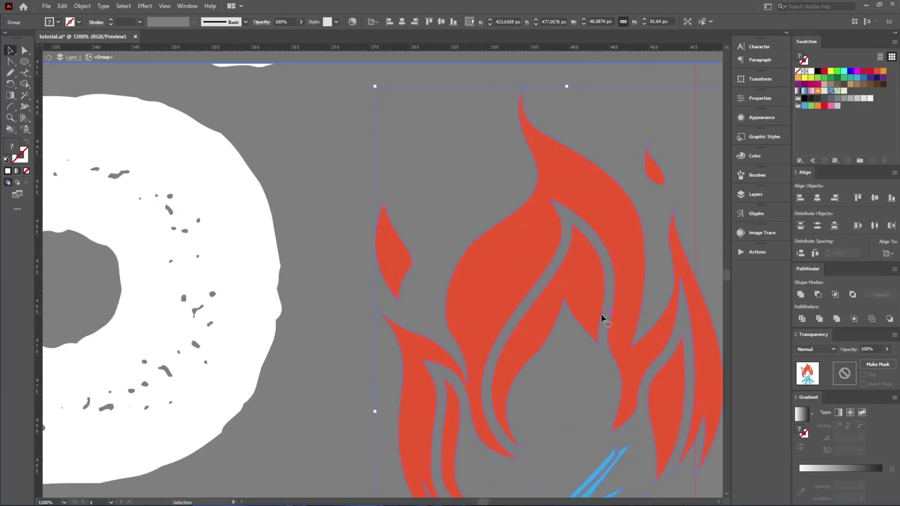
{"action": "scroll", "coordinate": [598, 302], "scroll_direction": "down", "scroll_amount": 3}
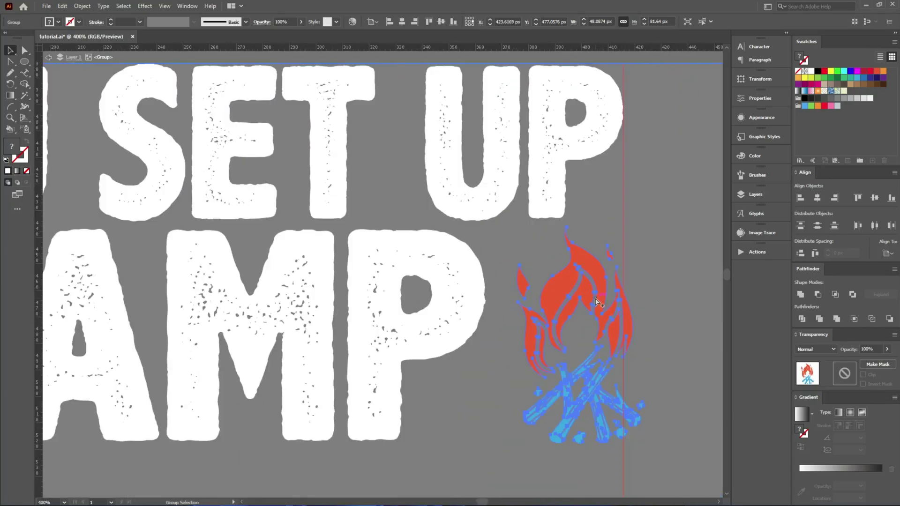
{"action": "scroll", "coordinate": [598, 302], "scroll_direction": "down", "scroll_amount": 1}
{"action": "key", "text": "Escape"}
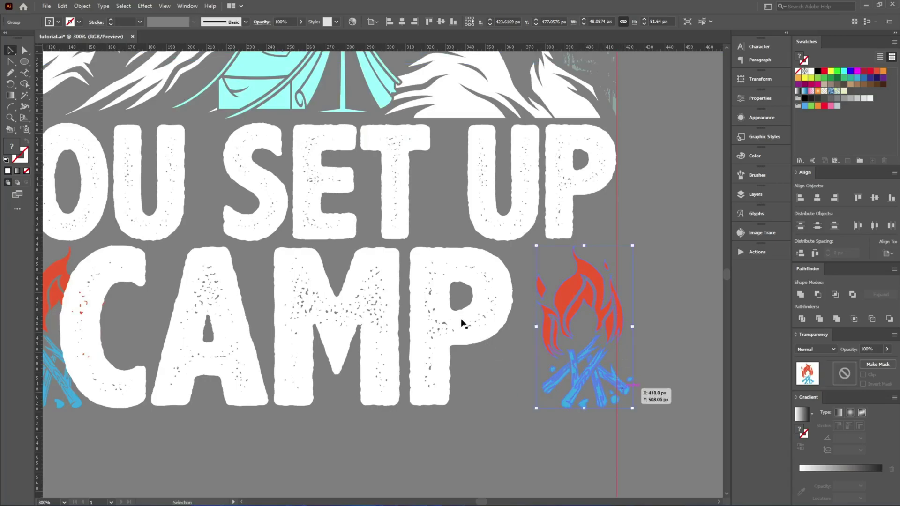
- Align the right campfire with the right edge of "YOU SET UP" and the left campfire with its left edge
{"action": "left_click", "coordinate": [460, 317]}
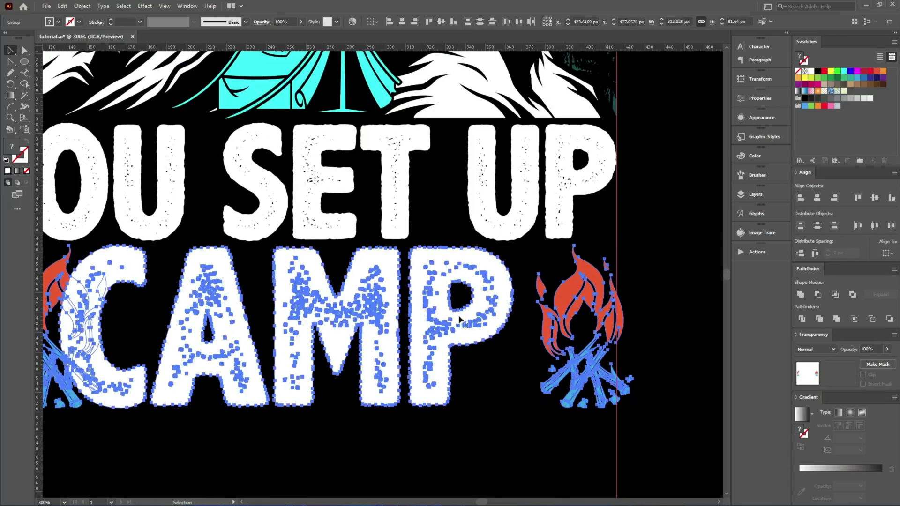
{"action": "left_click", "coordinate": [563, 205]}
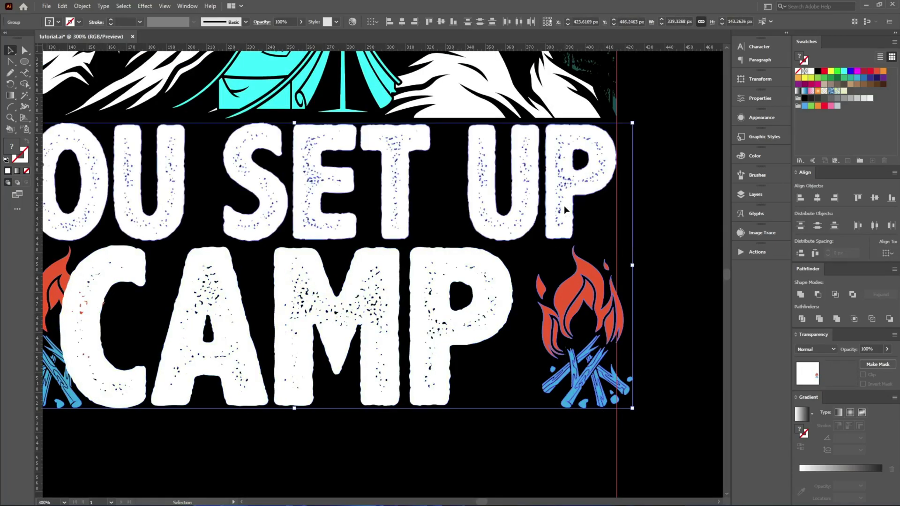
{"action": "left_click", "coordinate": [834, 198]}
{"action": "key", "text": "ctrl+minus"}
{"action": "key", "text": "ctrl+minus"}
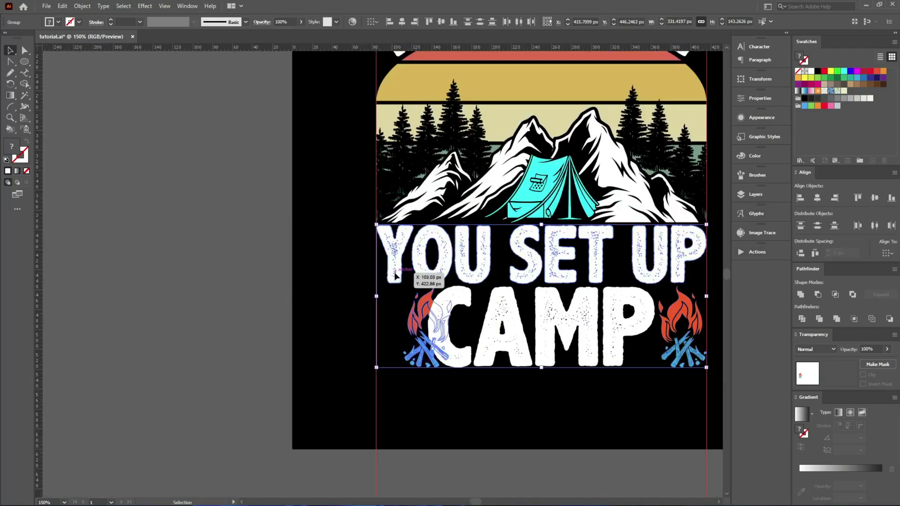
{"action": "left_click", "coordinate": [800, 198]}
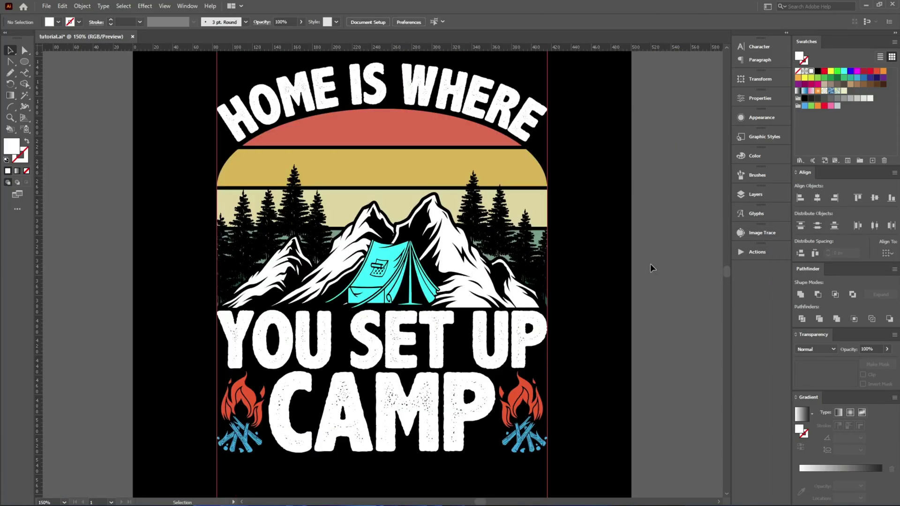
- Draw a white circle about 25 px wide on the red stripe, and add a green duplicate offset slightly toward the upper right
{"action": "scroll", "coordinate": [599, 276], "scroll_direction": "down", "scroll_amount": 2}
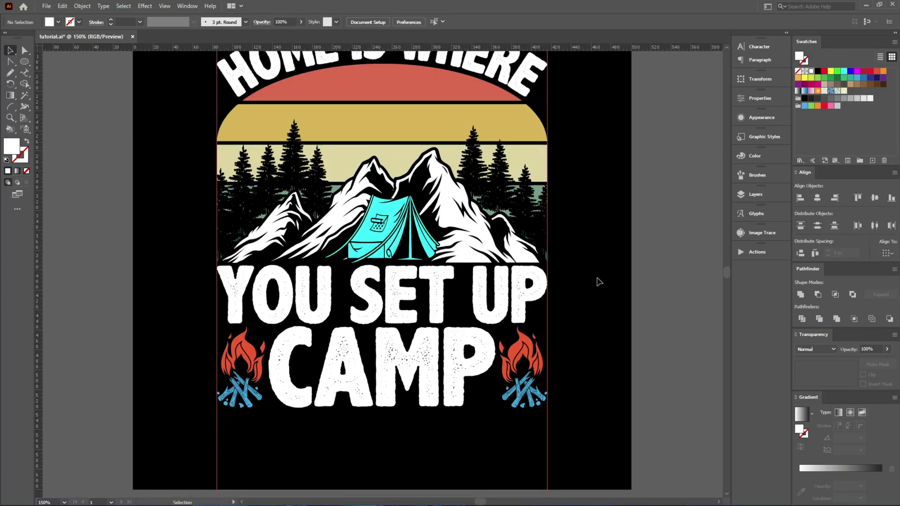
{"action": "scroll", "coordinate": [602, 263], "scroll_direction": "up", "scroll_amount": 3}
{"action": "scroll", "coordinate": [338, 141], "scroll_direction": "up", "scroll_amount": 4}
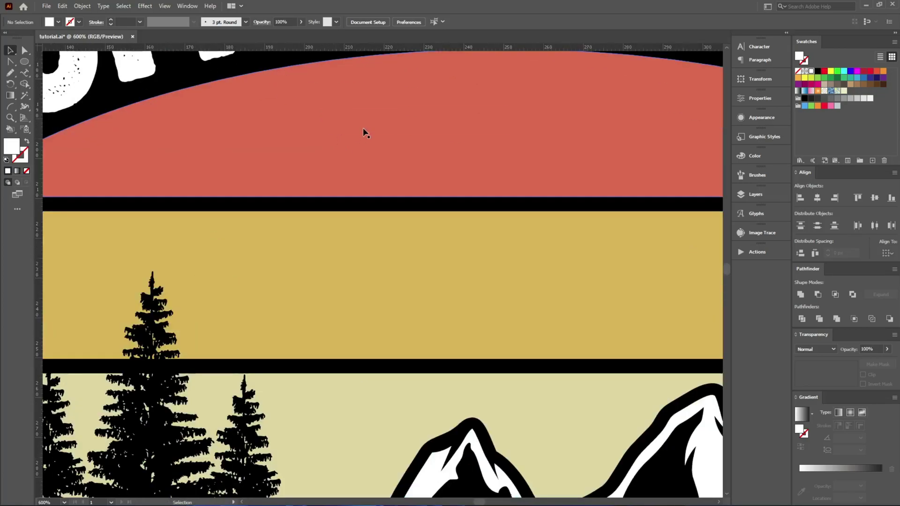
{"action": "key", "text": "l"}
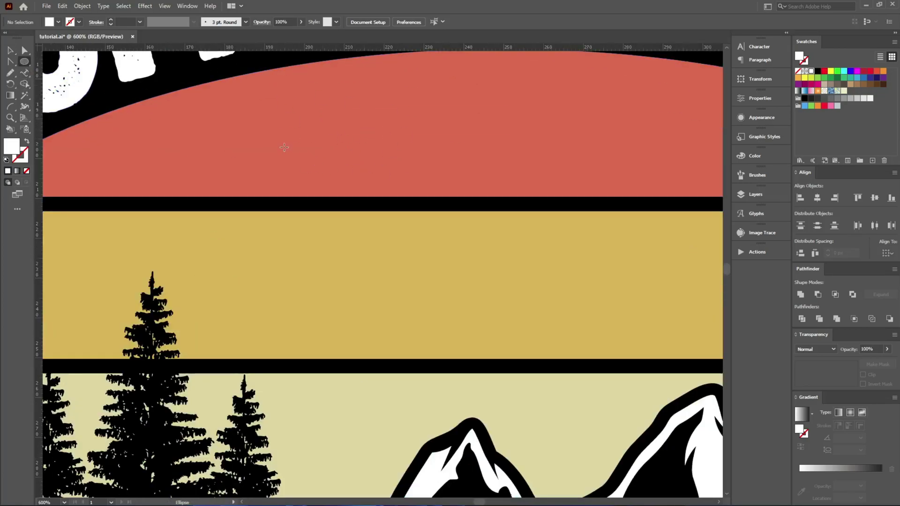
{"action": "mouse_move", "coordinate": [284, 147]}
{"action": "left_mouse_down"}
{"action": "mouse_move", "coordinate": [296, 181]}
{"action": "mouse_move", "coordinate": [334, 194]}
{"action": "left_mouse_up"}
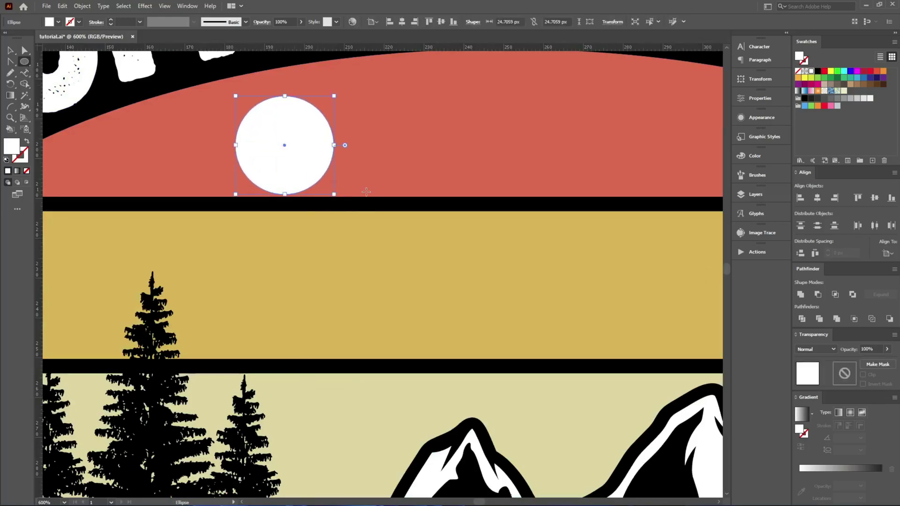
{"action": "key", "text": "v"}
{"action": "mouse_move", "coordinate": [321, 154]}
{"action": "left_mouse_down", "text": "alt"}
{"action": "mouse_move", "coordinate": [329, 134]}
{"action": "mouse_move", "coordinate": [330, 147]}
{"action": "left_mouse_up", "text": "alt"}
{"action": "left_click", "coordinate": [838, 78]}
- Try to cut a thin crescent by subtracting the green circle from the white one, and undo the subtraction
{"action": "scroll", "coordinate": [277, 117], "scroll_direction": "up", "scroll_amount": 4}
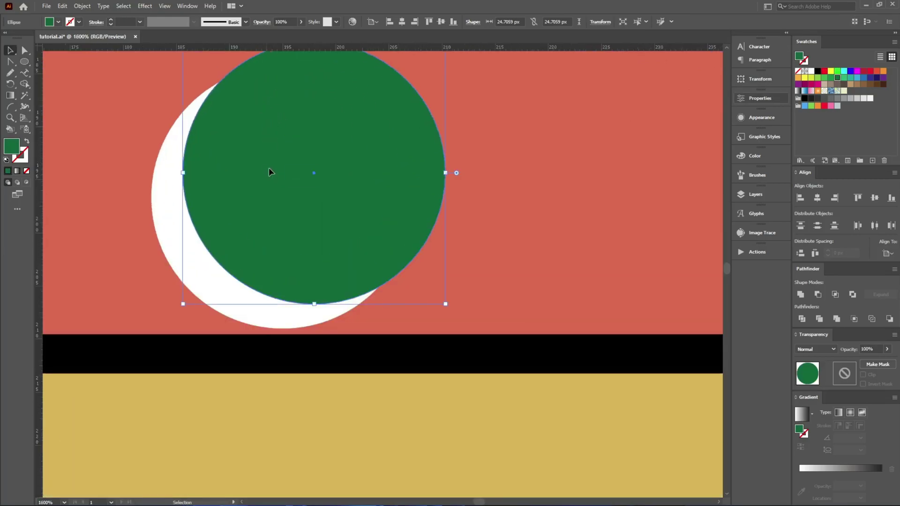
{"action": "left_click_drag", "start_coordinate": [268, 168], "coordinate": [243, 180]}
{"action": "left_click", "coordinate": [181, 224], "text": "shift"}
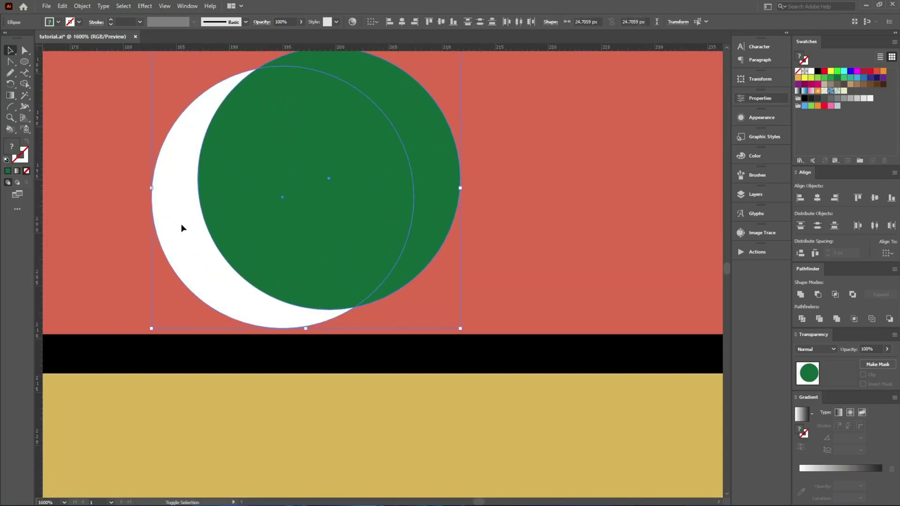
{"action": "left_click", "coordinate": [817, 296]}
{"action": "scroll", "coordinate": [431, 235], "scroll_direction": "down", "scroll_amount": 5}
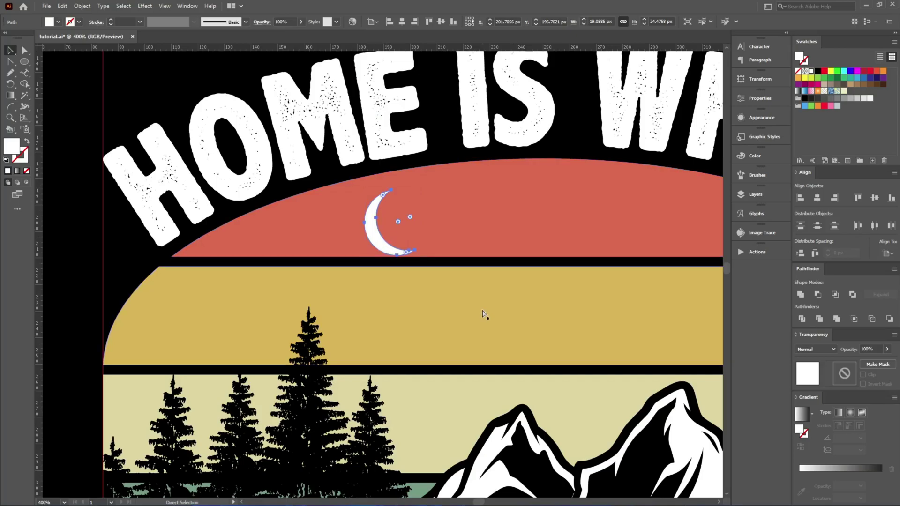
{"action": "key", "text": "ctrl+z"}
- Nudge the green circle slightly and subtract it from the white circle to make a crescent moon about 20 by 24 px
{"action": "scroll", "coordinate": [404, 215], "scroll_direction": "up", "scroll_amount": 3}
{"action": "left_click", "coordinate": [239, 91]}
{"action": "left_click_drag", "start_coordinate": [389, 234], "coordinate": [394, 229]}
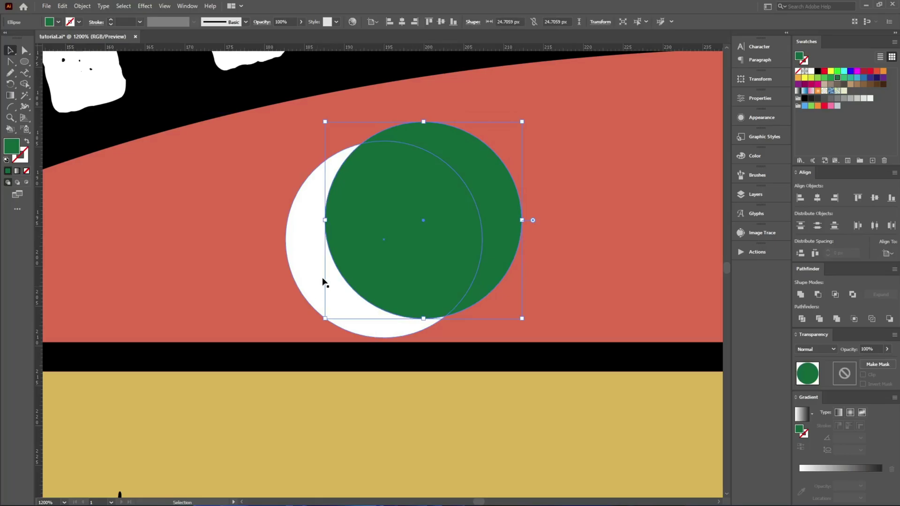
{"action": "left_click", "coordinate": [322, 281], "text": "shift"}
{"action": "left_click", "coordinate": [818, 295]}
{"action": "scroll", "coordinate": [457, 225], "scroll_direction": "down", "scroll_amount": 3}
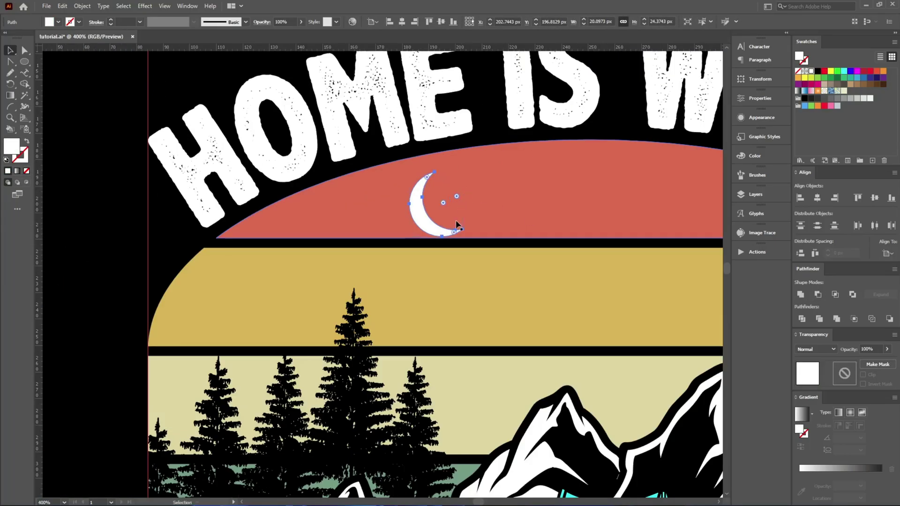
- Move the crescent moon straight down onto the yellow stripe and cut it from the artwork
{"action": "left_click_drag", "start_coordinate": [457, 225], "coordinate": [457, 306]}
{"action": "key", "text": "ctrl+shift+a"}
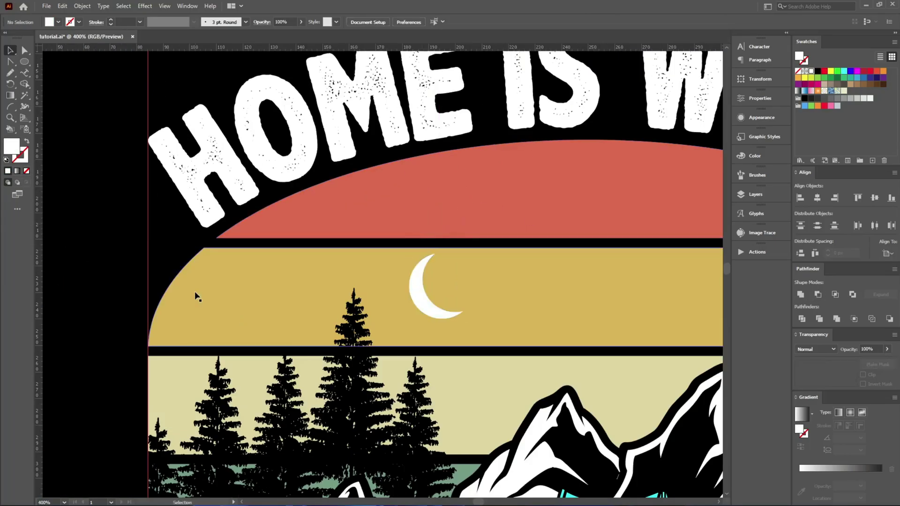
{"action": "left_click", "coordinate": [411, 296]}
{"action": "key", "text": "Delete"}
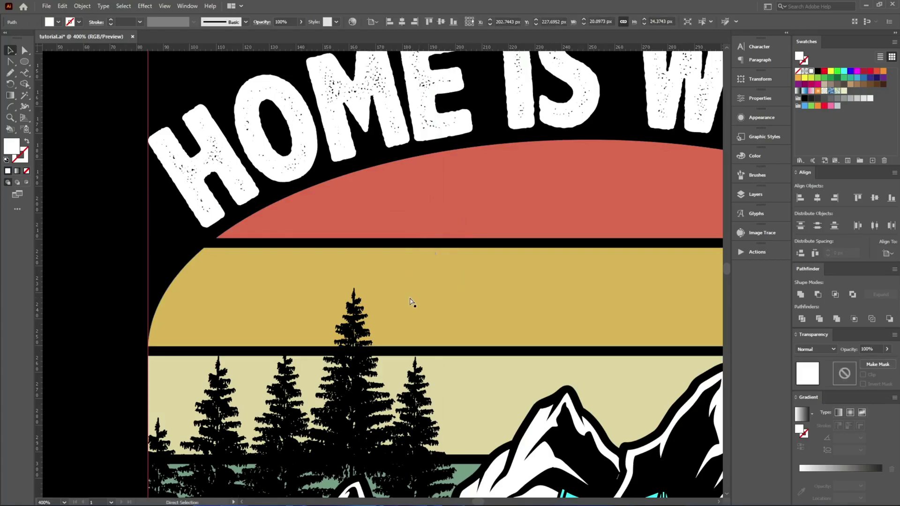
- Open the opacity mask of the striped artwork, paste the crescent moon in place and fill it black
{"action": "key", "text": "ctrl+1"}
{"action": "left_click", "coordinate": [325, 296]}
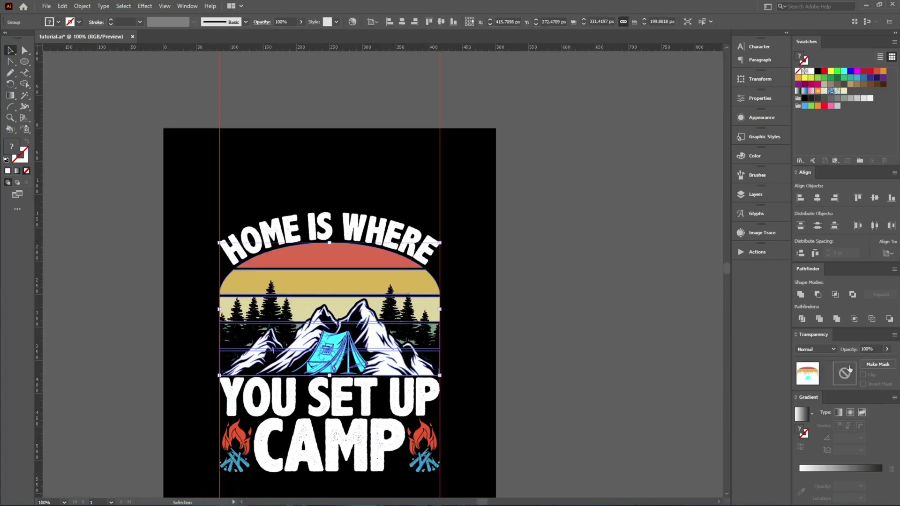
{"action": "double_click", "coordinate": [342, 280]}
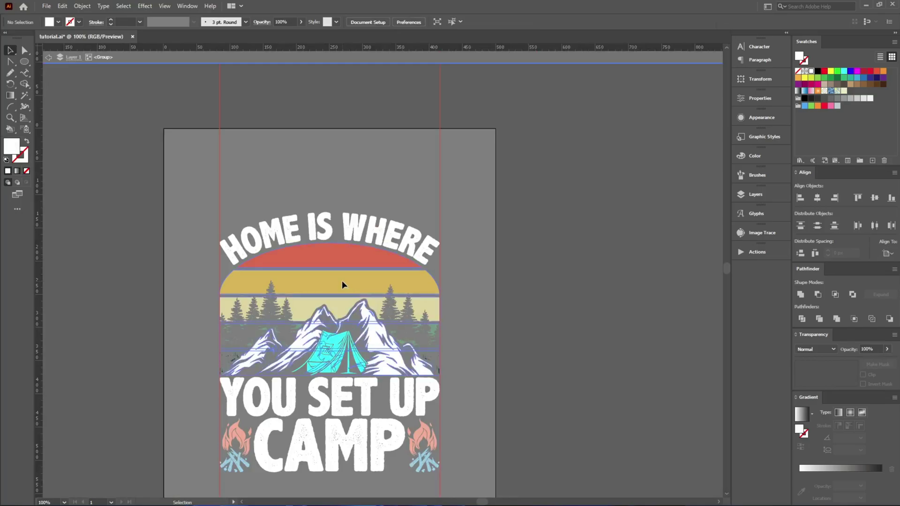
{"action": "left_click", "coordinate": [845, 379]}
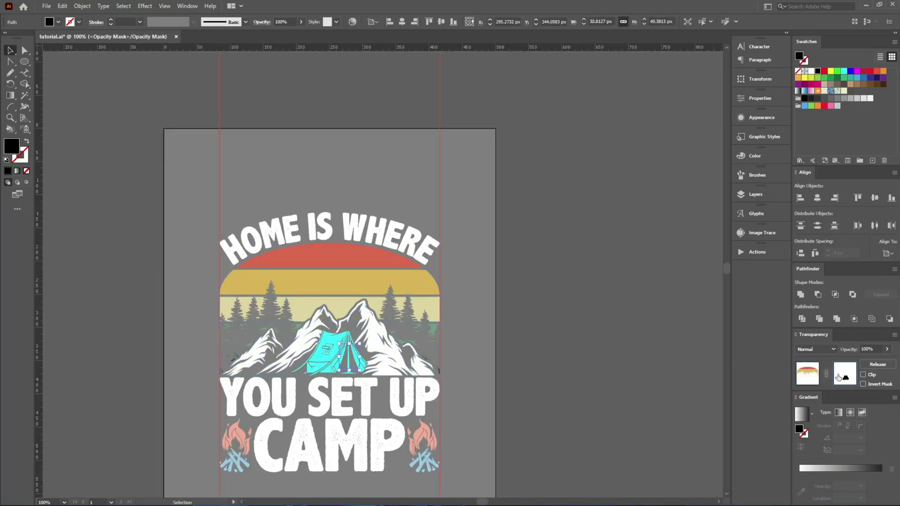
{"action": "left_click", "coordinate": [817, 73]}
{"action": "scroll", "coordinate": [301, 291], "scroll_direction": "up", "scroll_amount": 5}
{"action": "scroll", "coordinate": [273, 215], "scroll_direction": "down", "scroll_amount": 3}
{"action": "left_click", "coordinate": [339, 184]}
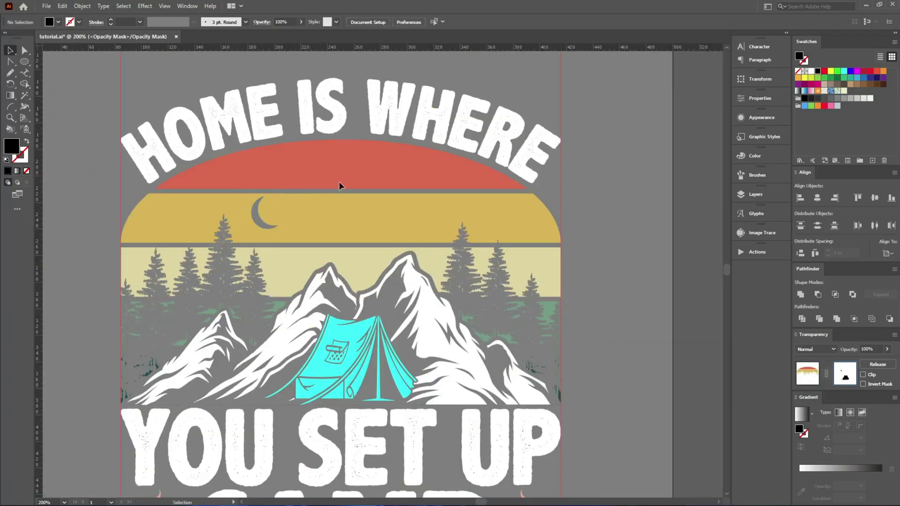
- With the Star tool, draw four small black stars up to about 6 px wide on the red stripe above the moon
{"action": "left_click_drag", "start_coordinate": [24, 62], "coordinate": [63, 95]}
{"action": "scroll", "coordinate": [185, 192], "scroll_direction": "up", "scroll_amount": 2}
{"action": "left_click_drag", "start_coordinate": [317, 138], "coordinate": [378, 143]}
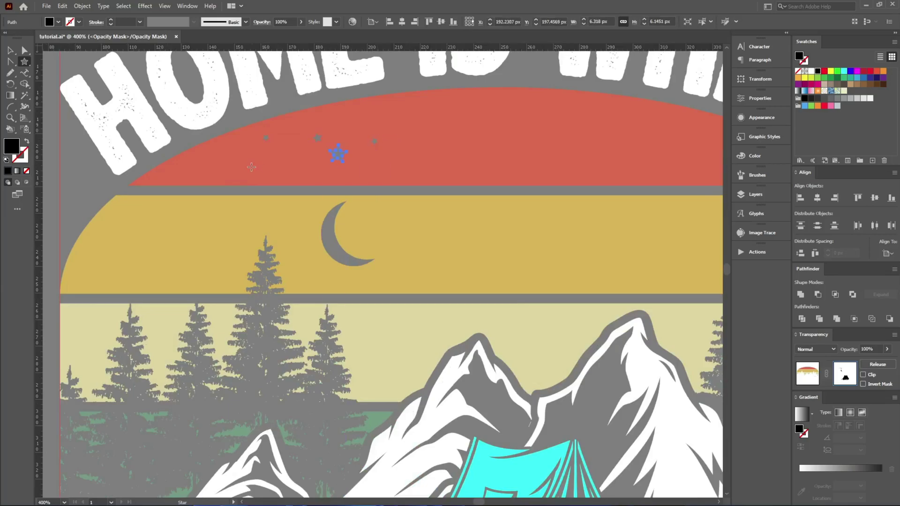
- Draw black stars of varied sizes, up to about 12 px wide, on the yellow stripe between its left end and the moon
{"action": "left_click_drag", "start_coordinate": [236, 216], "coordinate": [237, 222]}
{"action": "left_click_drag", "start_coordinate": [141, 217], "coordinate": [168, 250]}
{"action": "left_click_drag", "start_coordinate": [96, 264], "coordinate": [103, 278]}
{"action": "left_click_drag", "start_coordinate": [177, 204], "coordinate": [184, 203]}
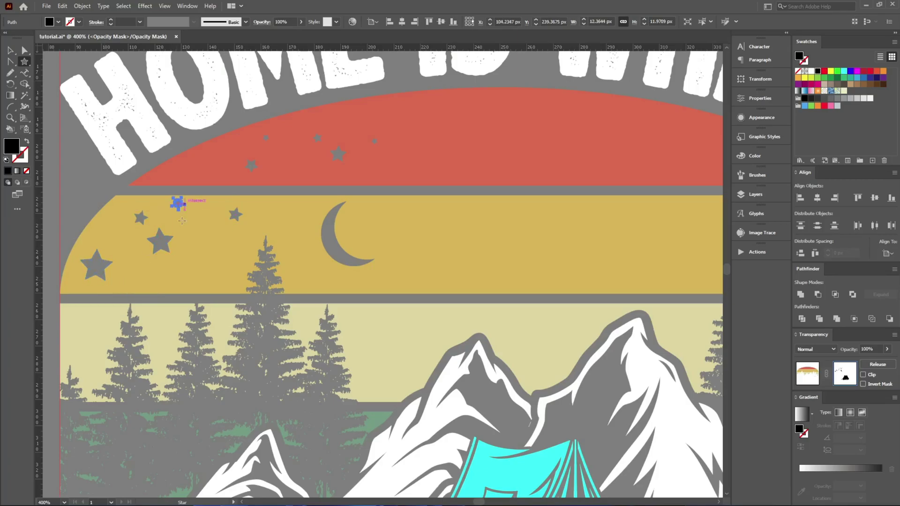
{"action": "left_click_drag", "start_coordinate": [187, 234], "coordinate": [188, 235]}
{"action": "left_click_drag", "start_coordinate": [183, 266], "coordinate": [221, 252]}
{"action": "left_click_drag", "start_coordinate": [285, 222], "coordinate": [291, 221]}
- Add black stars between about 3 and 7 px wide around the moon, on the yellow stripe and the red stripe above it
{"action": "left_click_drag", "start_coordinate": [364, 111], "coordinate": [367, 114]}
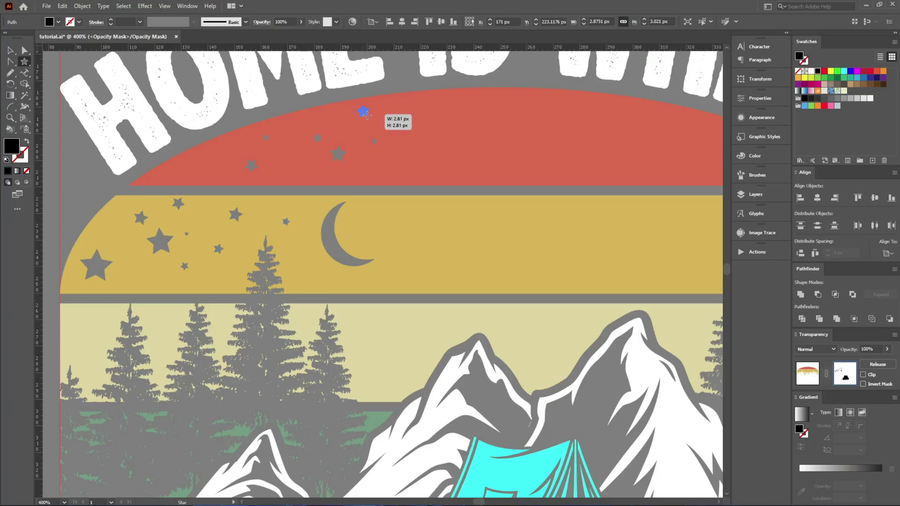
{"action": "mouse_move", "coordinate": [363, 157]}
{"action": "left_mouse_down"}
{"action": "mouse_move", "coordinate": [372, 165]}
{"action": "mouse_move", "coordinate": [270, 146]}
{"action": "left_mouse_up"}
{"action": "left_click_drag", "start_coordinate": [283, 188], "coordinate": [292, 217]}
{"action": "left_click_drag", "start_coordinate": [299, 252], "coordinate": [307, 259]}
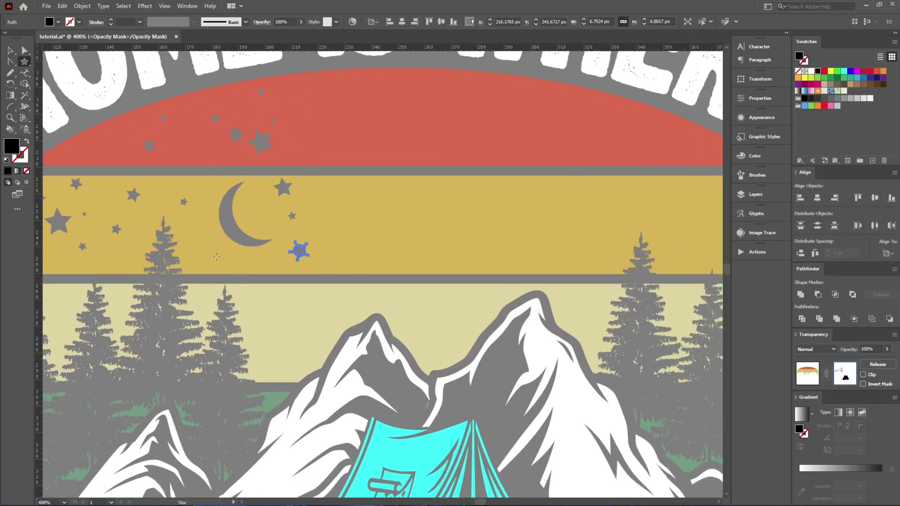
{"action": "left_click_drag", "start_coordinate": [211, 252], "coordinate": [217, 259]}
- Draw more small black stars right of the moon, toward the middle of the red and yellow stripes
{"action": "left_click_drag", "start_coordinate": [384, 130], "coordinate": [277, 151]}
{"action": "left_click_drag", "start_coordinate": [213, 101], "coordinate": [221, 103]}
{"action": "left_click_drag", "start_coordinate": [269, 133], "coordinate": [288, 159]}
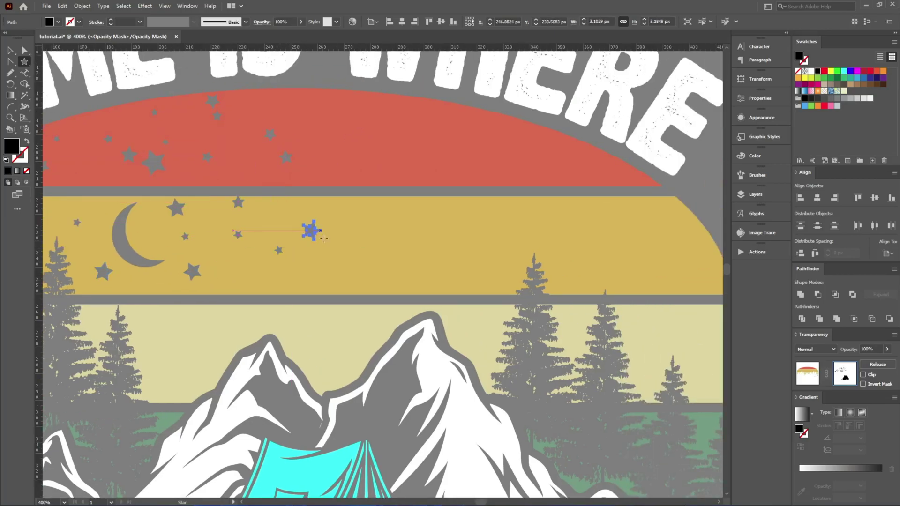
{"action": "left_click", "coordinate": [360, 175]}
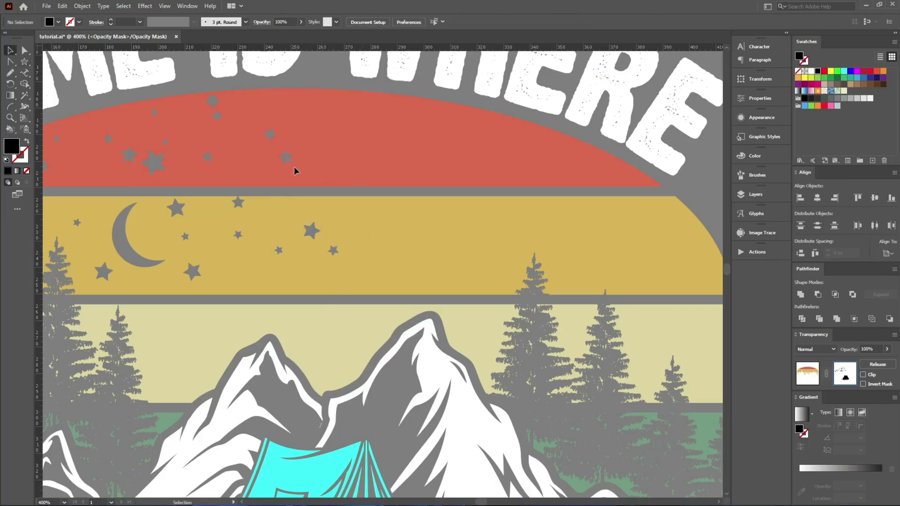
- Duplicate existing stars onto the right half of the red stripe and place a large copy mid-right on the yellow stripe
{"action": "left_click_drag", "start_coordinate": [289, 157], "coordinate": [398, 142]}
{"action": "left_click_drag", "start_coordinate": [270, 133], "coordinate": [318, 110]}
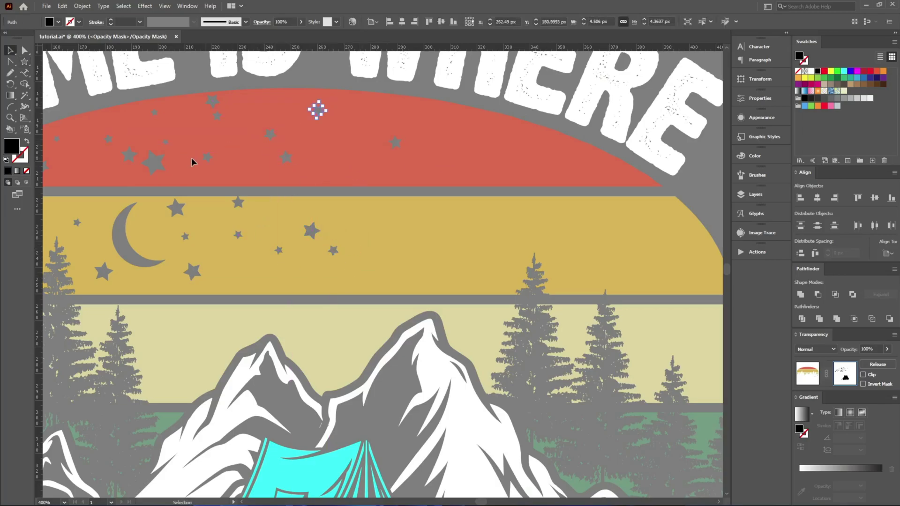
{"action": "left_click_drag", "start_coordinate": [210, 158], "coordinate": [346, 169]}
{"action": "left_click_drag", "start_coordinate": [152, 161], "coordinate": [393, 243]}
{"action": "left_click_drag", "start_coordinate": [241, 237], "coordinate": [459, 147]}
- Copy more stars toward the right ends of the yellow and red stripes, above the right-hand pines
{"action": "left_click_drag", "start_coordinate": [311, 230], "coordinate": [553, 211]}
{"action": "left_click_drag", "start_coordinate": [186, 236], "coordinate": [600, 237]}
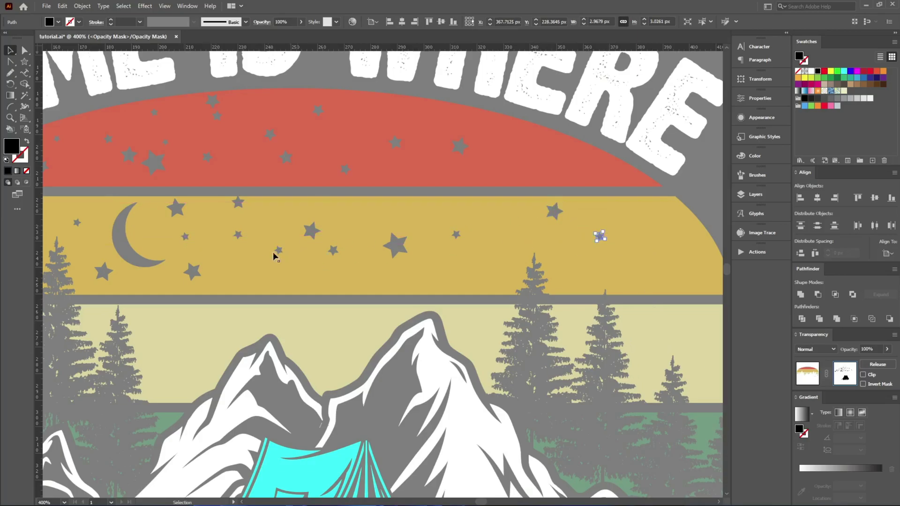
{"action": "left_click_drag", "start_coordinate": [285, 253], "coordinate": [392, 114]}
{"action": "left_click_drag", "start_coordinate": [241, 204], "coordinate": [547, 165]}
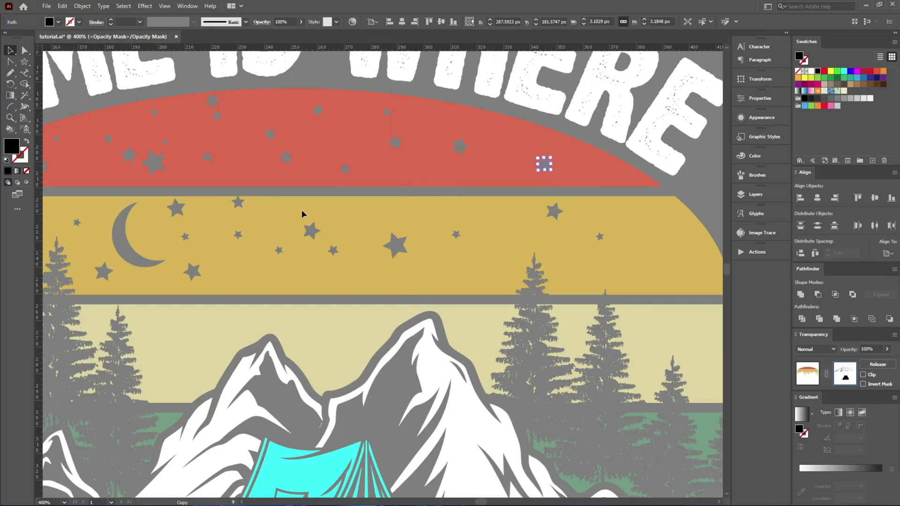
{"action": "left_click_drag", "start_coordinate": [240, 203], "coordinate": [664, 236]}
{"action": "left_click_drag", "start_coordinate": [245, 235], "coordinate": [640, 271]}
- Reposition the stars on the red stripe so they are spread more evenly along it
{"action": "left_click_drag", "start_coordinate": [243, 239], "coordinate": [460, 160]}
{"action": "left_click_drag", "start_coordinate": [388, 113], "coordinate": [359, 141]}
{"action": "left_click_drag", "start_coordinate": [318, 111], "coordinate": [329, 101]}
{"action": "left_click_drag", "start_coordinate": [286, 157], "coordinate": [287, 167]}
{"action": "left_click", "coordinate": [285, 135]}
{"action": "left_click_drag", "start_coordinate": [271, 134], "coordinate": [303, 135]}
{"action": "left_click_drag", "start_coordinate": [217, 114], "coordinate": [269, 132]}
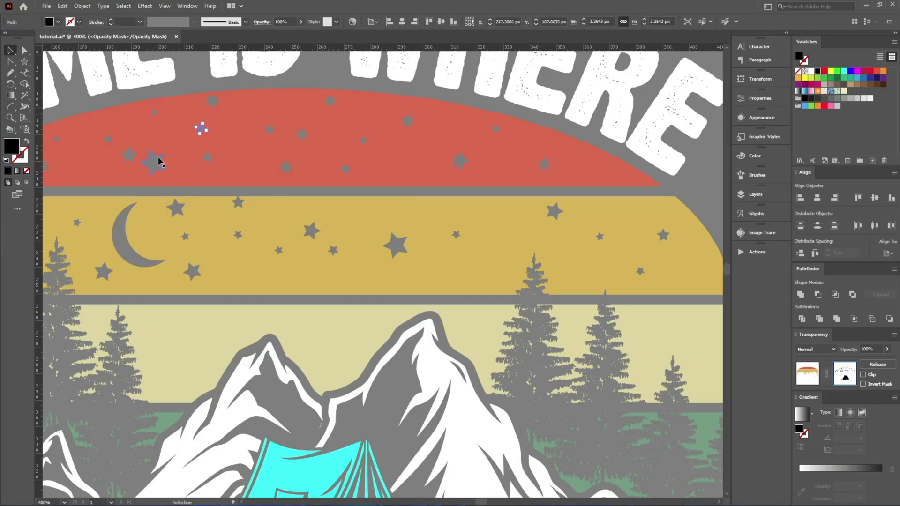
{"action": "left_click_drag", "start_coordinate": [158, 162], "coordinate": [171, 162]}
{"action": "left_click_drag", "start_coordinate": [110, 139], "coordinate": [108, 128]}
- Copy one small star onto the yellow stripe left of the right-hand pines and leave opacity mask editing
{"action": "left_click_drag", "start_coordinate": [278, 251], "coordinate": [475, 263]}
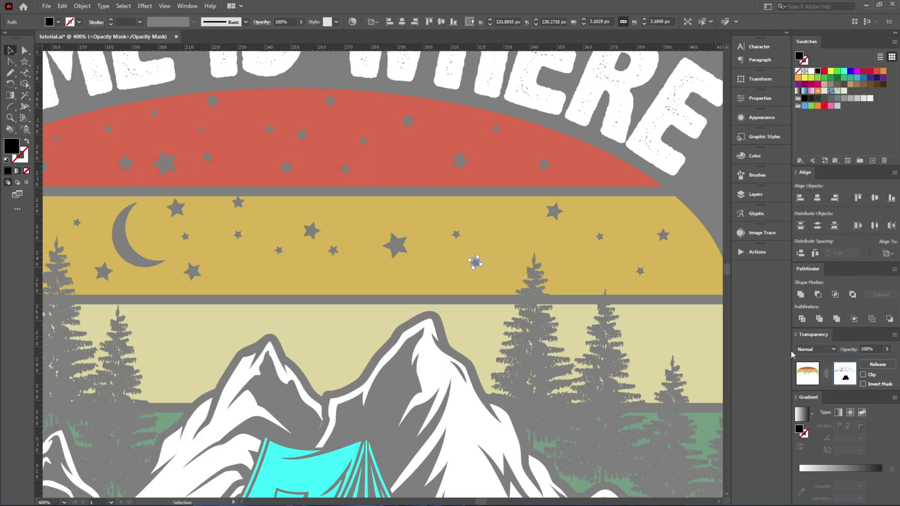
{"action": "left_click", "coordinate": [807, 379]}
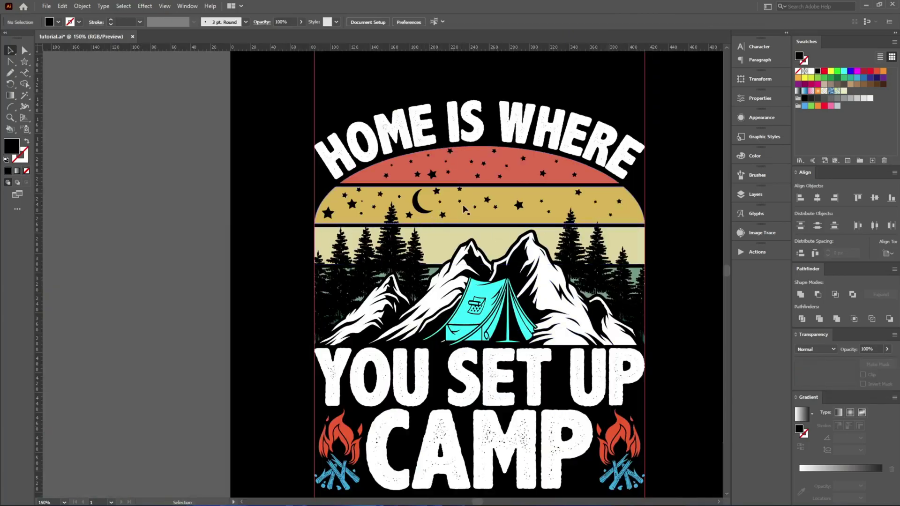
{"action": "scroll", "coordinate": [464, 210], "scroll_direction": "up", "scroll_amount": 2}
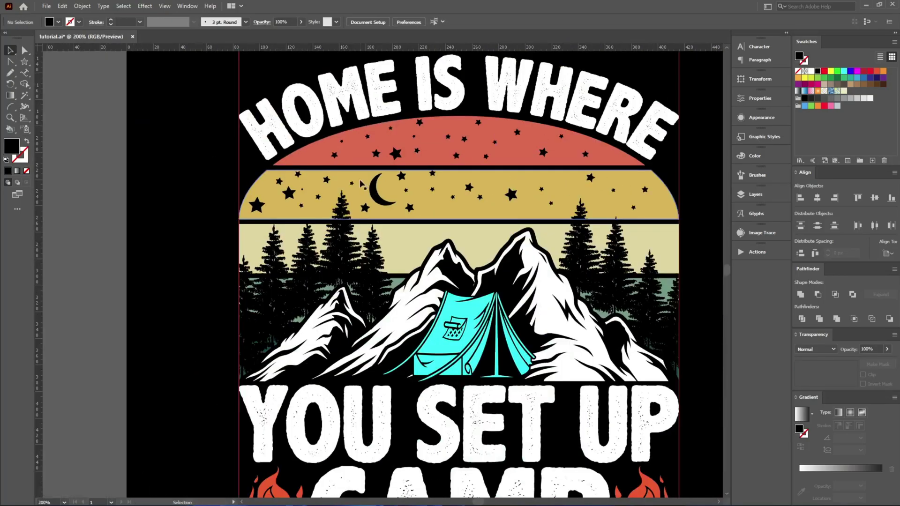
{"action": "scroll", "coordinate": [360, 183], "scroll_direction": "down", "scroll_amount": 6}
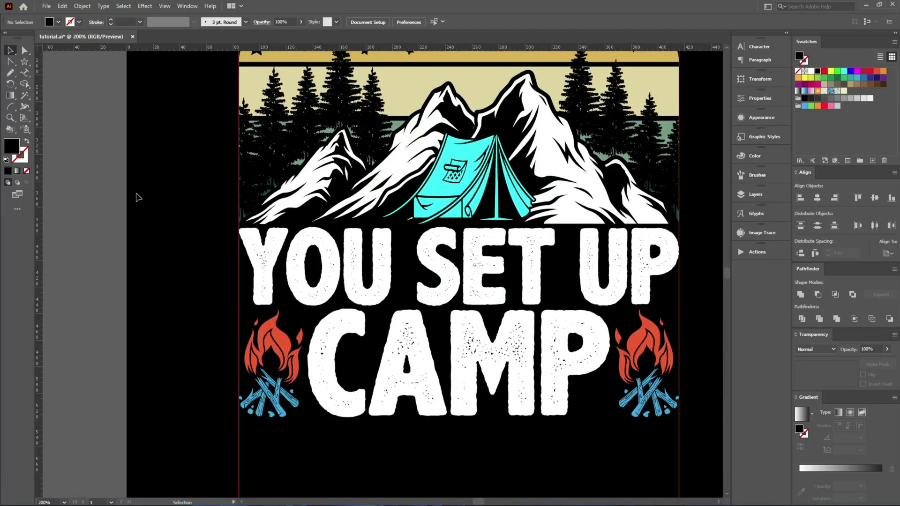
{"action": "scroll", "coordinate": [136, 196], "scroll_direction": "down", "scroll_amount": 2}
{"action": "scroll", "coordinate": [184, 184], "scroll_direction": "up", "scroll_amount": 3}
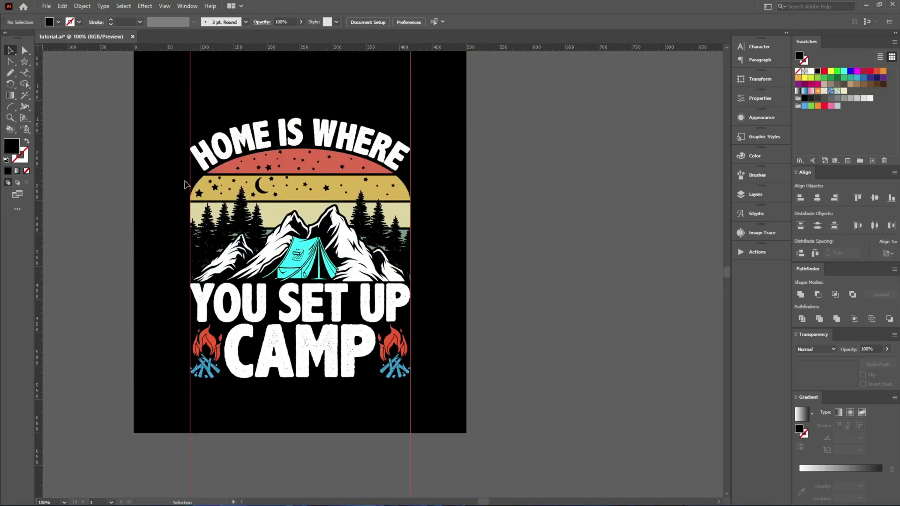
- Recolor the arched "HOME IS WHERE" text with the yellow stripe's color using the Eyedropper
{"action": "scroll", "coordinate": [200, 184], "scroll_direction": "up", "scroll_amount": 3}
{"action": "left_click", "coordinate": [199, 183]}
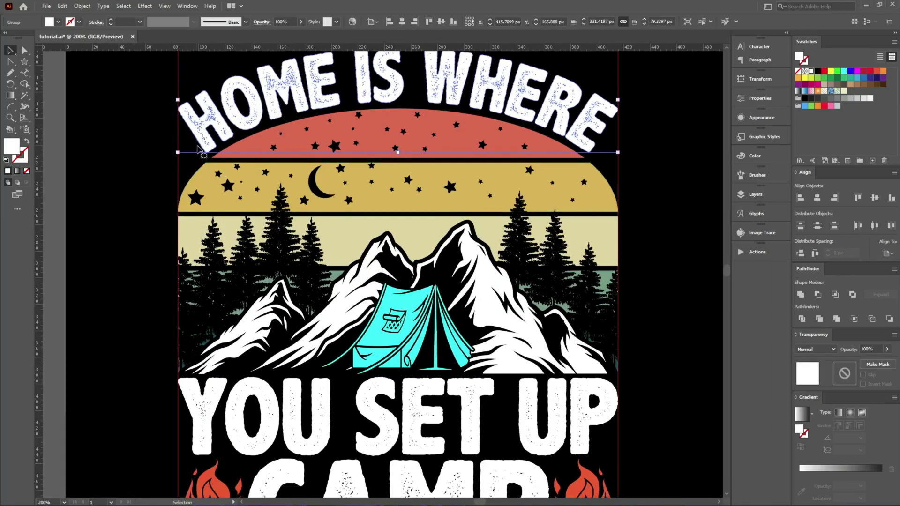
{"action": "scroll", "coordinate": [197, 151], "scroll_direction": "down", "scroll_amount": 2}
{"action": "key", "text": "i"}
{"action": "left_click", "coordinate": [334, 152]}
{"action": "scroll", "coordinate": [309, 221], "scroll_direction": "down", "scroll_amount": 2}
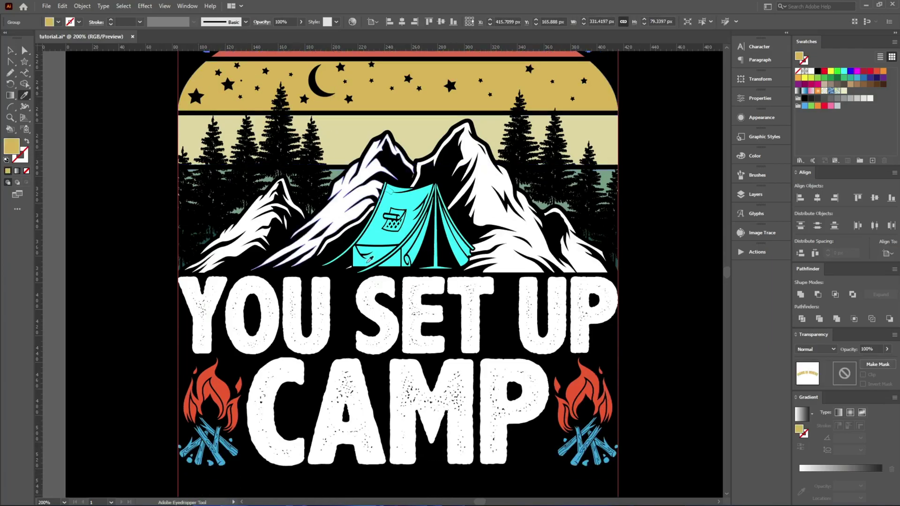
- Recolor the "YOU SET UP" text with the green sampled from the stripe behind the pines
{"action": "key", "text": "v"}
{"action": "left_click", "coordinate": [375, 301]}
{"action": "key", "text": "i"}
{"action": "left_click", "coordinate": [569, 188]}
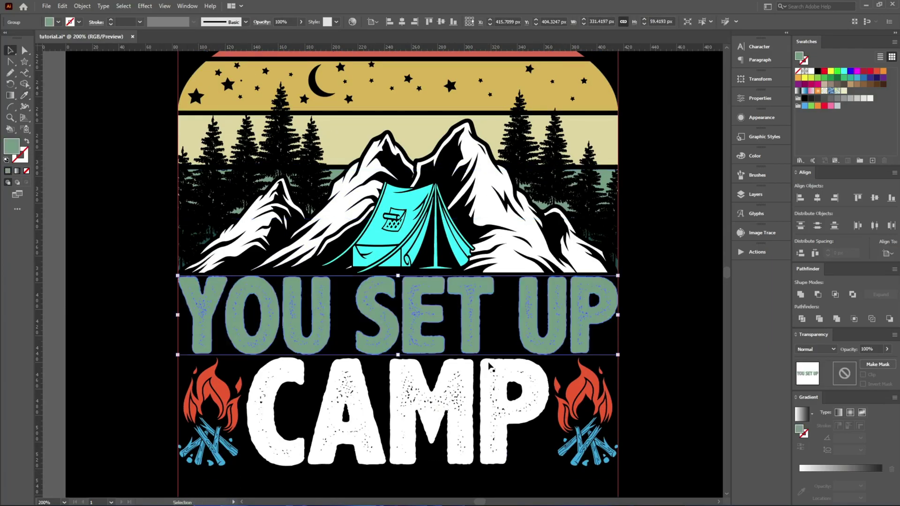
- Recolor the "CAMP" text with the yellow sampled from the starry stripe
{"action": "key", "text": "v"}
{"action": "left_click", "coordinate": [494, 375]}
{"action": "key", "text": "i"}
{"action": "left_click", "coordinate": [567, 90]}
{"action": "key", "text": "v"}
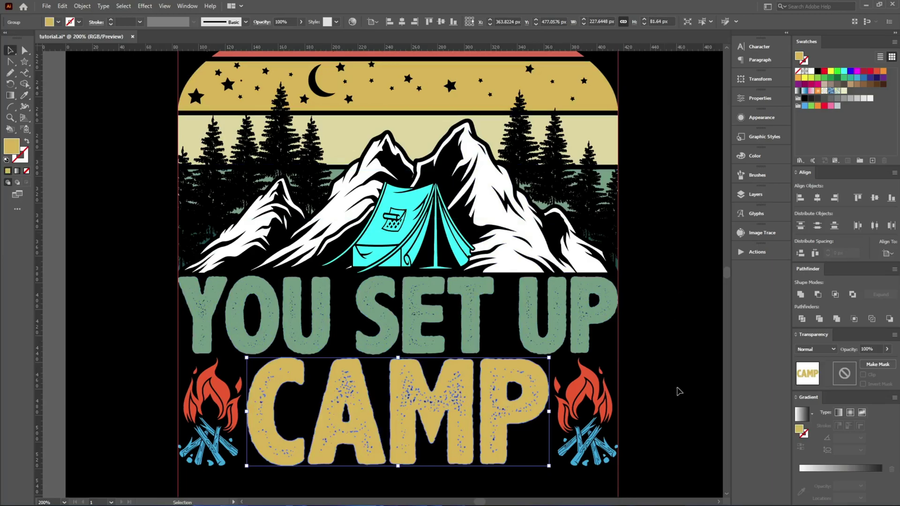
- Group the two campfires on either side of "CAMP" and deselect them
{"action": "left_click", "coordinate": [585, 412]}
{"action": "left_click", "coordinate": [233, 406], "text": "shift"}
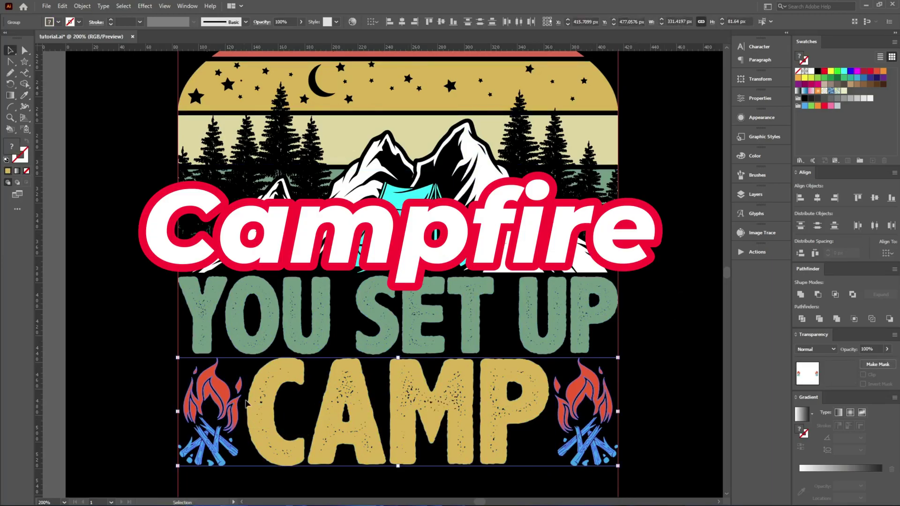
{"action": "key", "text": "ctrl+g"}
{"action": "left_click", "coordinate": [164, 397]}
- Select the flames of both campfires with the Magic Wand and recolor them with the red stripe's color
{"action": "double_click", "coordinate": [216, 386]}
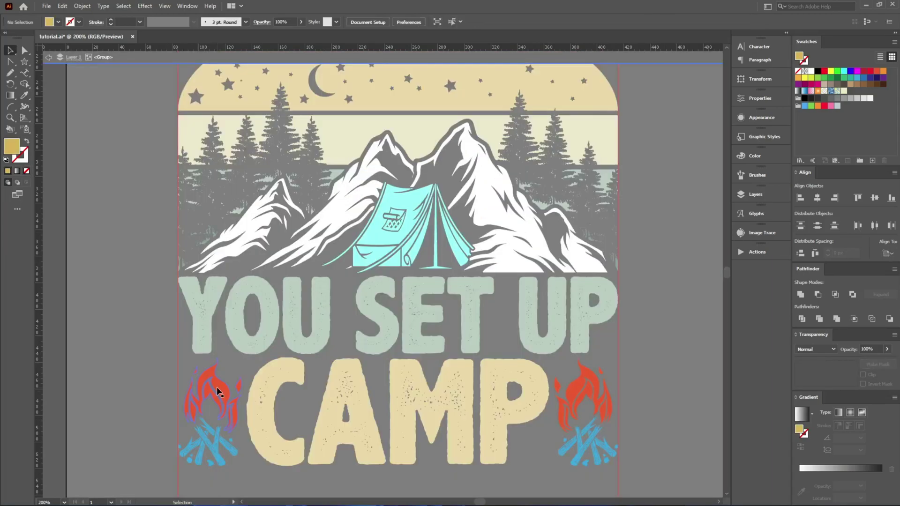
{"action": "scroll", "coordinate": [217, 385], "scroll_direction": "up", "scroll_amount": 4}
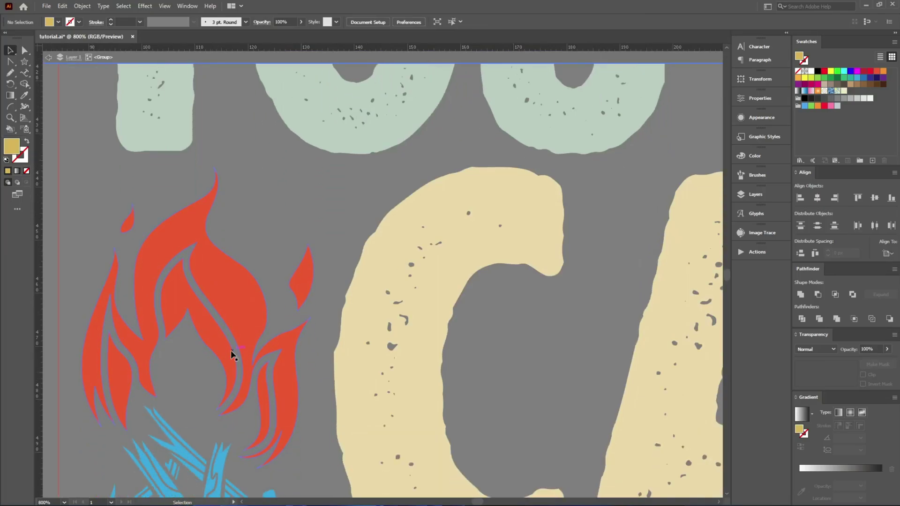
{"action": "left_click", "coordinate": [247, 312]}
{"action": "scroll", "coordinate": [243, 307], "scroll_direction": "down", "scroll_amount": 5}
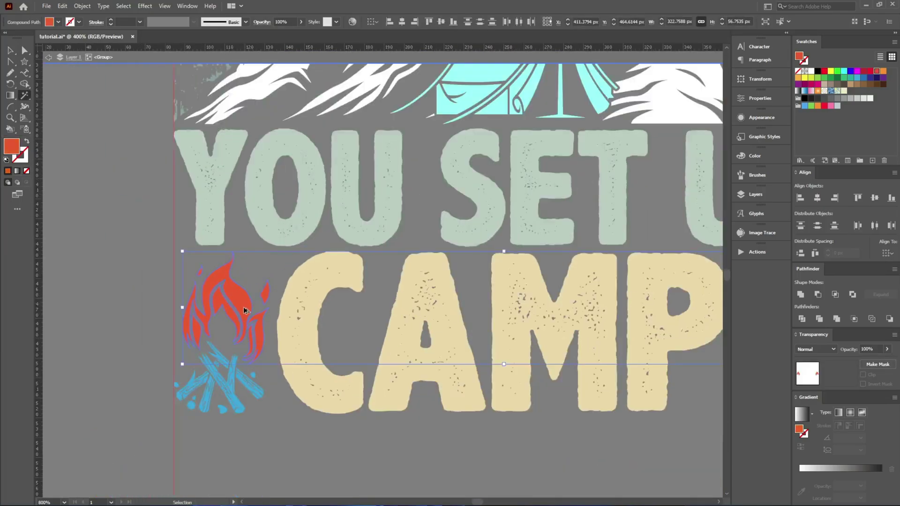
{"action": "key", "text": "Escape"}
{"action": "scroll", "coordinate": [470, 312], "scroll_direction": "up", "scroll_amount": 2}
{"action": "key", "text": "i"}
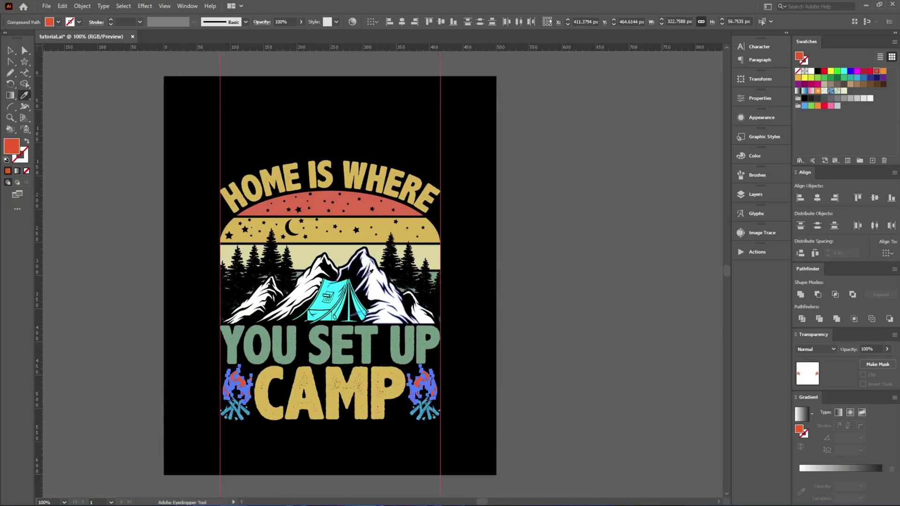
{"action": "scroll", "coordinate": [327, 211], "scroll_direction": "up", "scroll_amount": 5}
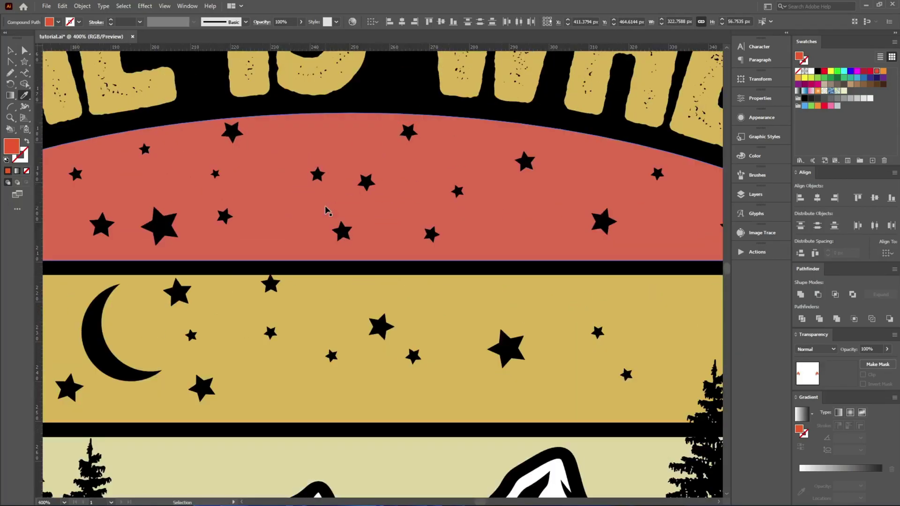
{"action": "left_click", "coordinate": [302, 189]}
- Select the logs of both campfires with the Magic Wand and recolor them with the pale cream stripe's color
{"action": "scroll", "coordinate": [302, 189], "scroll_direction": "down", "scroll_amount": 5}
{"action": "scroll", "coordinate": [267, 428], "scroll_direction": "up", "scroll_amount": 4}
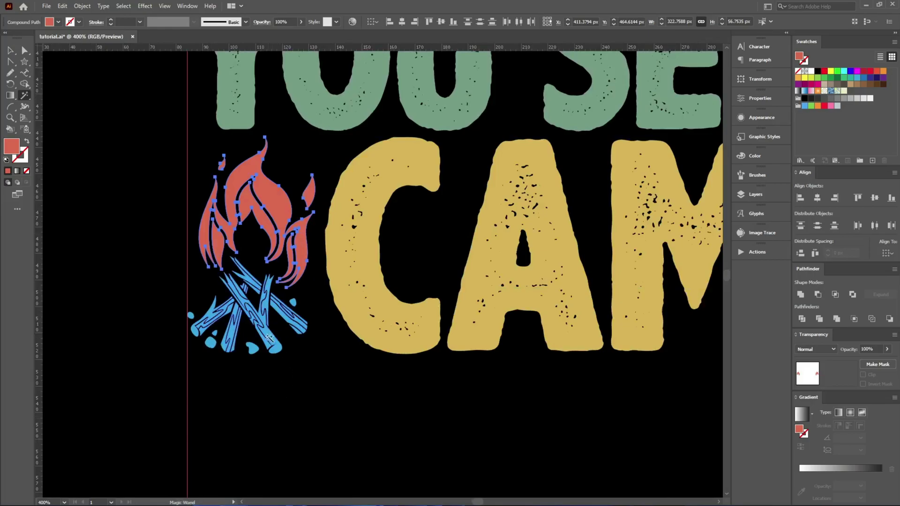
{"action": "left_click", "coordinate": [282, 337]}
{"action": "scroll", "coordinate": [227, 359], "scroll_direction": "down", "scroll_amount": 5}
{"action": "key", "text": "i"}
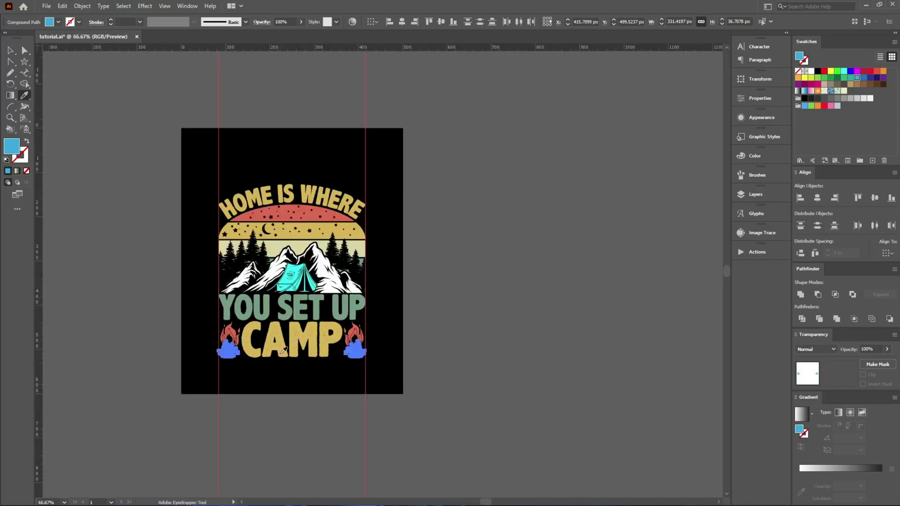
{"action": "scroll", "coordinate": [309, 248], "scroll_direction": "up", "scroll_amount": 5}
{"action": "left_click", "coordinate": [271, 236]}
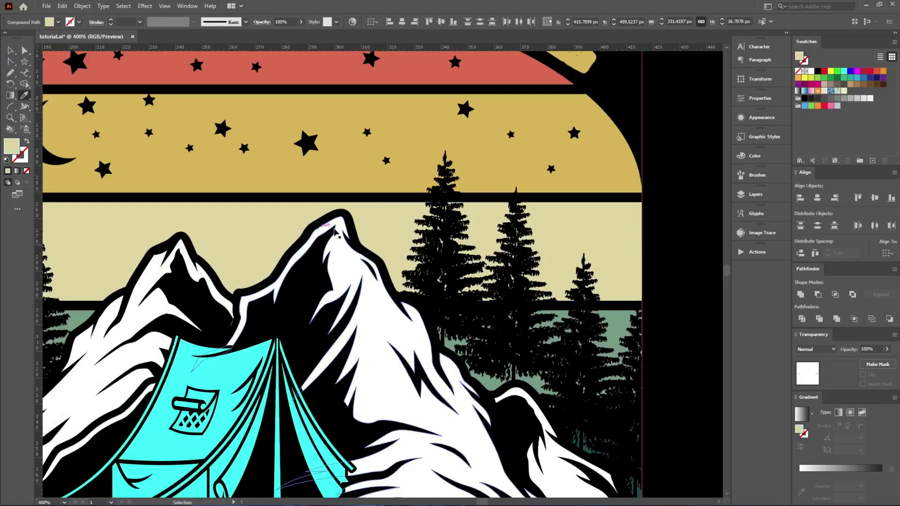
{"action": "scroll", "coordinate": [365, 225], "scroll_direction": "down", "scroll_amount": 5}
{"action": "key", "text": "v"}
{"action": "left_click", "coordinate": [470, 319]}
{"action": "scroll", "coordinate": [403, 384], "scroll_direction": "up", "scroll_amount": 6}
{"action": "scroll", "coordinate": [505, 382], "scroll_direction": "down", "scroll_amount": 5}
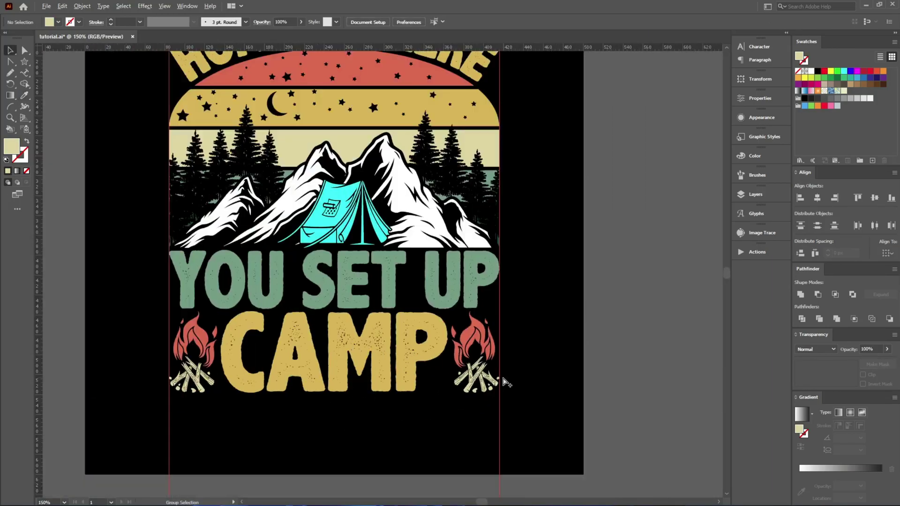
- Isolate the scene group and recolor the tent with the green sampled from the stripe behind the pines
{"action": "scroll", "coordinate": [422, 328], "scroll_direction": "up", "scroll_amount": 3}
{"action": "scroll", "coordinate": [300, 281], "scroll_direction": "up", "scroll_amount": 3}
{"action": "double_click", "coordinate": [349, 304]}
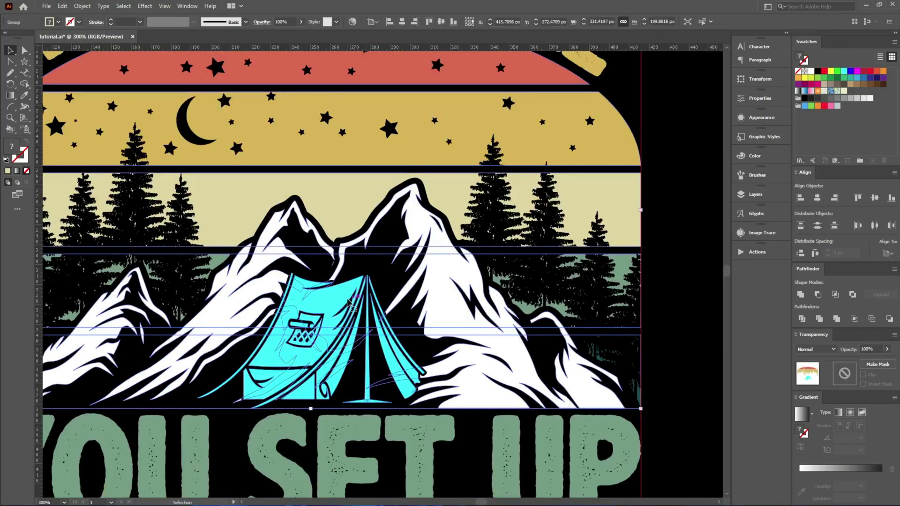
{"action": "left_click", "coordinate": [347, 304]}
{"action": "key", "text": "i"}
{"action": "left_click", "coordinate": [578, 280]}
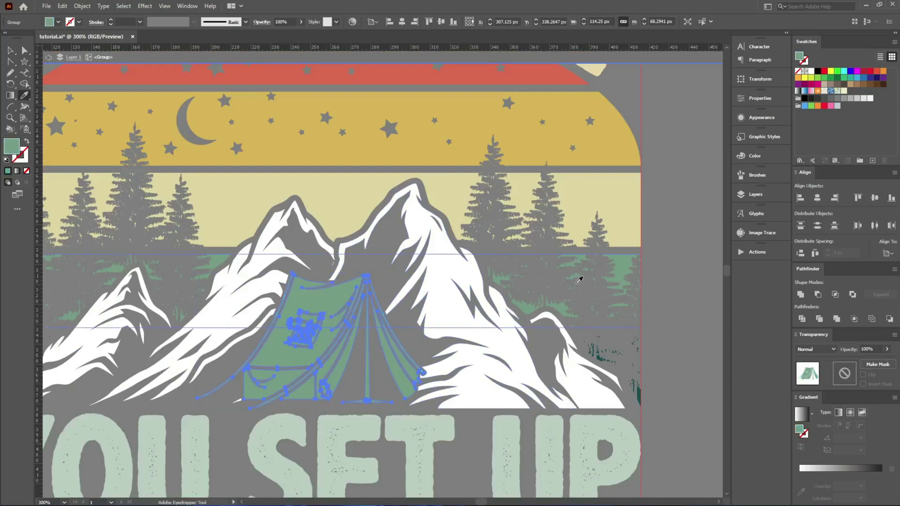
{"action": "key", "text": "v"}
- Recolor the mountains with the pale cream stripe's color and exit isolation mode
{"action": "left_click", "coordinate": [473, 319]}
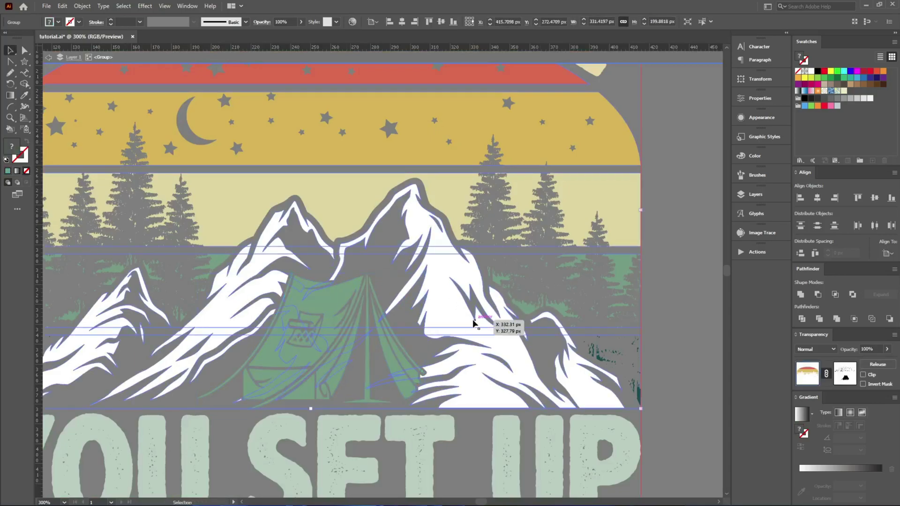
{"action": "double_click", "coordinate": [528, 366]}
{"action": "left_click", "coordinate": [528, 367]}
{"action": "key", "text": "i"}
{"action": "left_click", "coordinate": [610, 213]}
{"action": "key", "text": "v"}
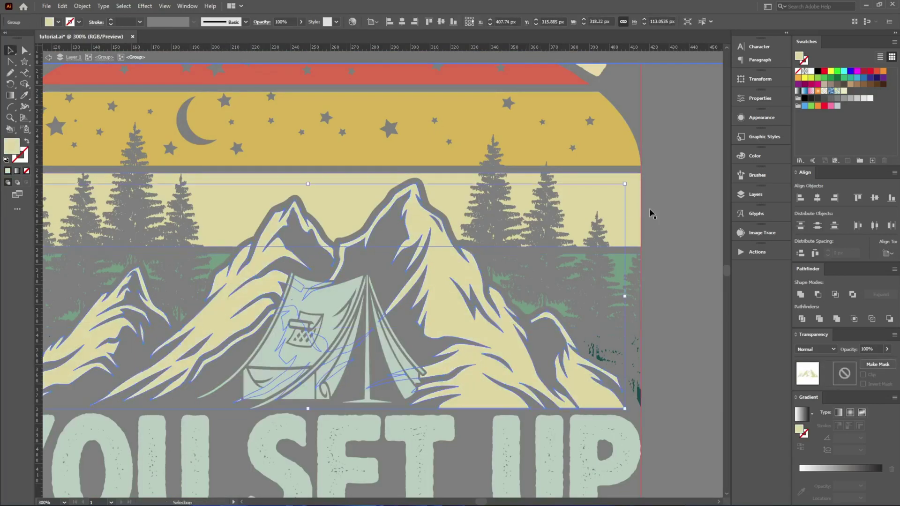
{"action": "double_click", "coordinate": [667, 216]}
{"action": "left_click", "coordinate": [727, 322]}
- Bring the whole artboard into view and hide the guides
{"action": "scroll", "coordinate": [647, 294], "scroll_direction": "down", "scroll_amount": 3}
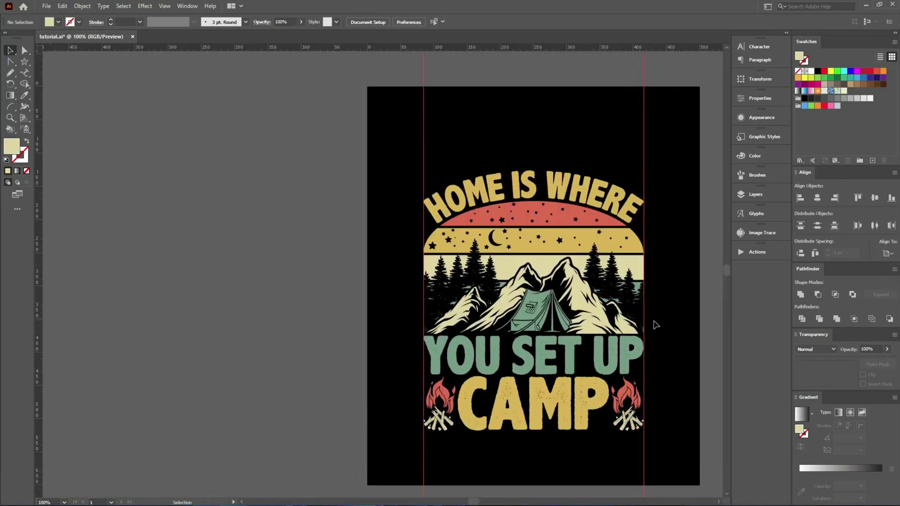
{"action": "left_click_drag", "start_coordinate": [549, 263], "coordinate": [360, 232]}
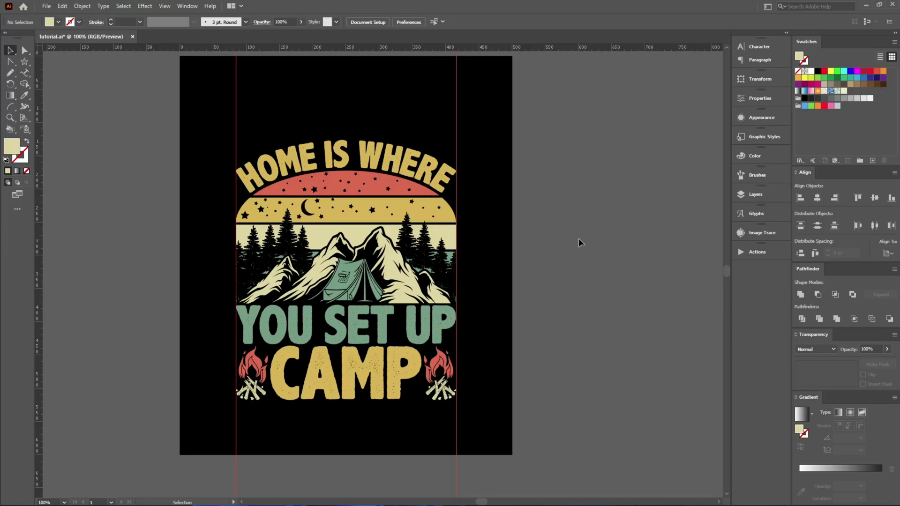
{"action": "key", "text": "ctrl+semicolon"}
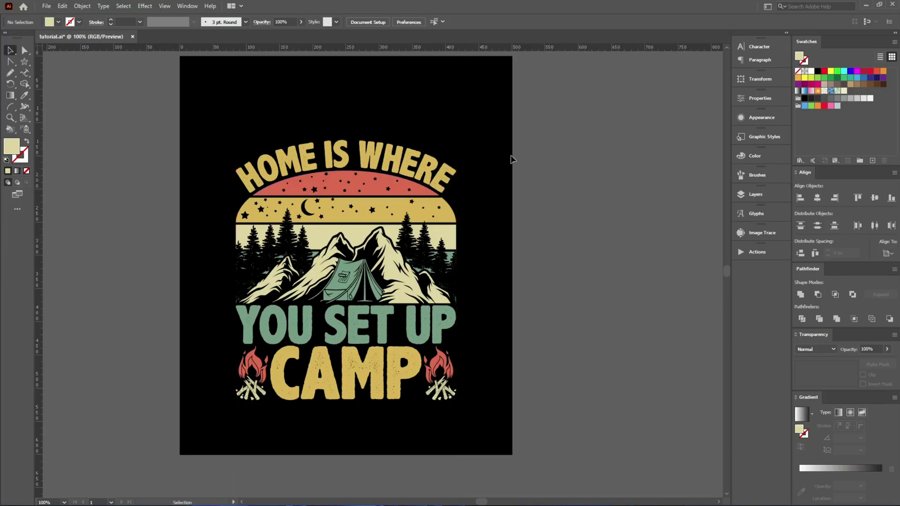
- Examine the distressed texture of the lettering up close and compare it with the scene and the campfires
{"action": "left_click_drag", "start_coordinate": [190, 113], "coordinate": [489, 429]}
{"action": "left_click_drag", "start_coordinate": [406, 335], "coordinate": [526, 316]}
{"action": "left_click", "coordinate": [527, 317]}
{"action": "scroll", "coordinate": [361, 183], "scroll_direction": "up", "scroll_amount": 1}
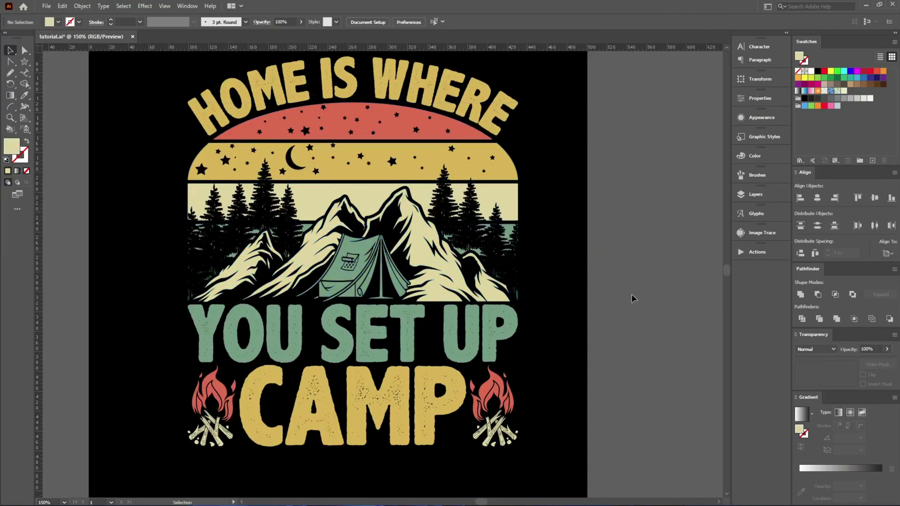
{"action": "scroll", "coordinate": [239, 124], "scroll_direction": "up", "scroll_amount": 4}
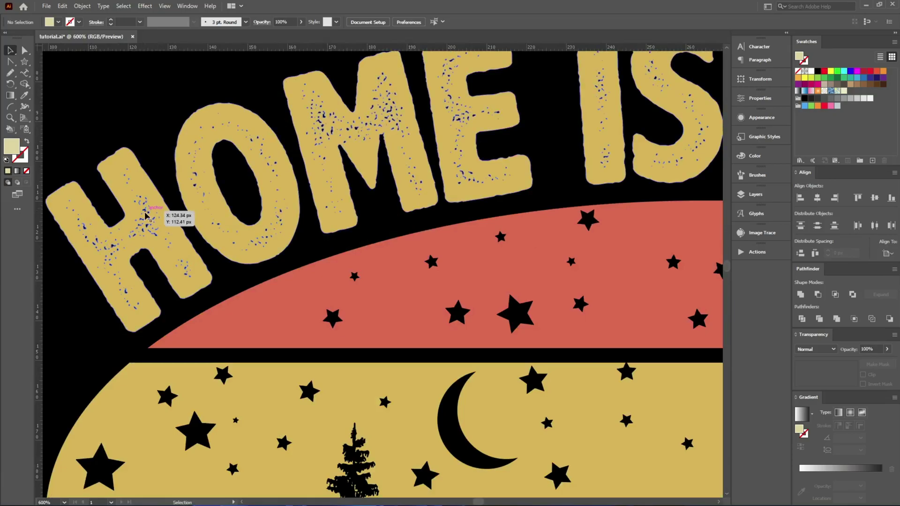
{"action": "left_click", "coordinate": [154, 215]}
{"action": "scroll", "coordinate": [154, 214], "scroll_direction": "down", "scroll_amount": 3}
{"action": "scroll", "coordinate": [285, 231], "scroll_direction": "down", "scroll_amount": 3}
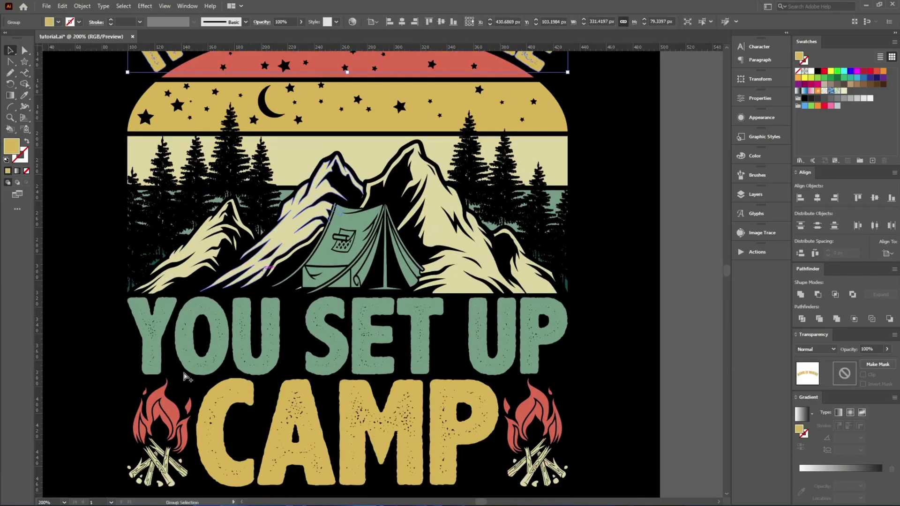
{"action": "scroll", "coordinate": [152, 248], "scroll_direction": "up", "scroll_amount": 5}
{"action": "scroll", "coordinate": [170, 207], "scroll_direction": "down", "scroll_amount": 6}
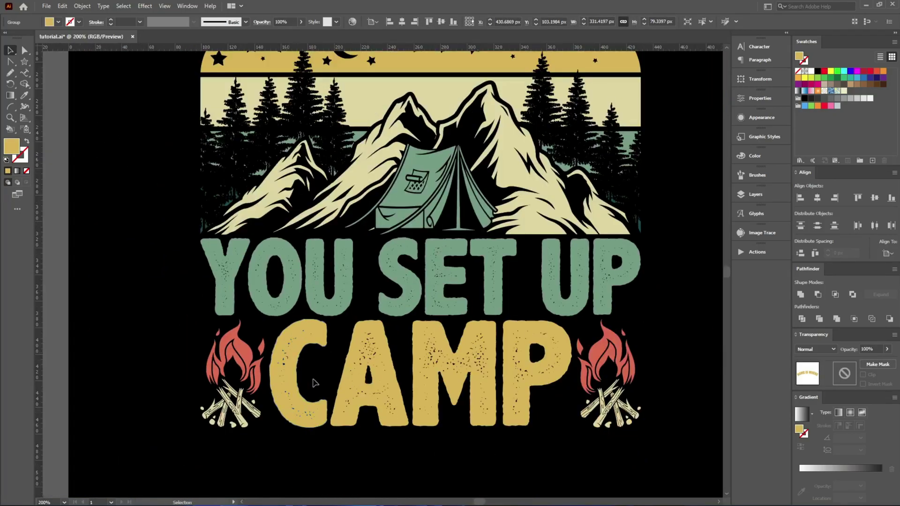
{"action": "left_click", "coordinate": [243, 365]}
{"action": "scroll", "coordinate": [243, 366], "scroll_direction": "up", "scroll_amount": 3}
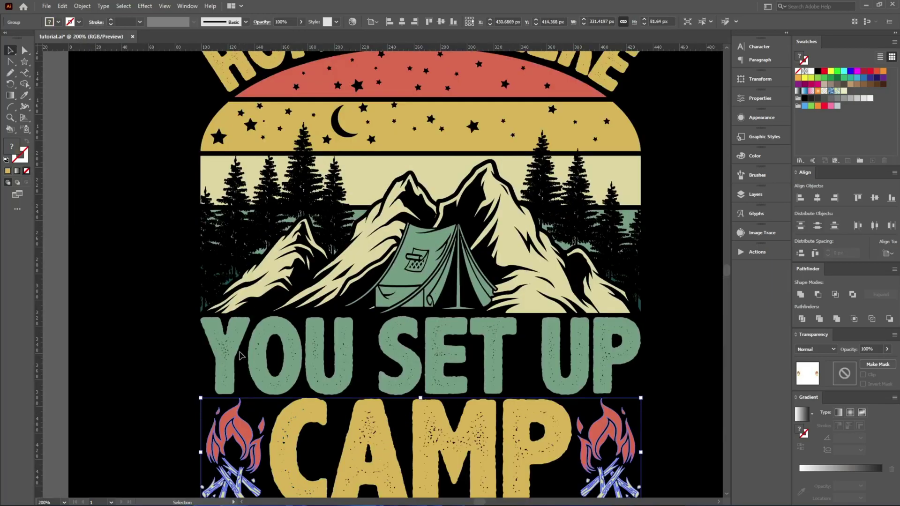
{"action": "left_click", "coordinate": [156, 265]}
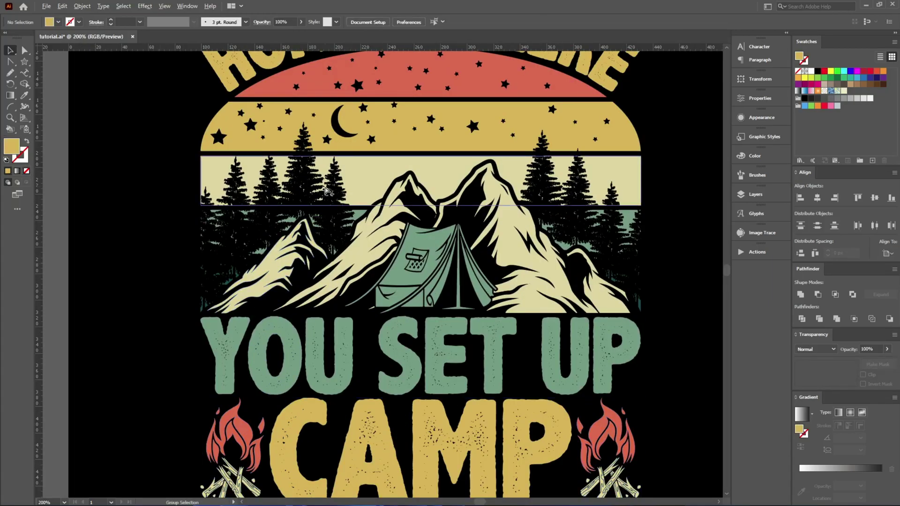
- Select the striped mountain scene together with both campfires and group them
{"action": "scroll", "coordinate": [325, 187], "scroll_direction": "down", "scroll_amount": 2}
{"action": "left_click", "coordinate": [327, 213]}
{"action": "scroll", "coordinate": [279, 320], "scroll_direction": "up", "scroll_amount": 4}
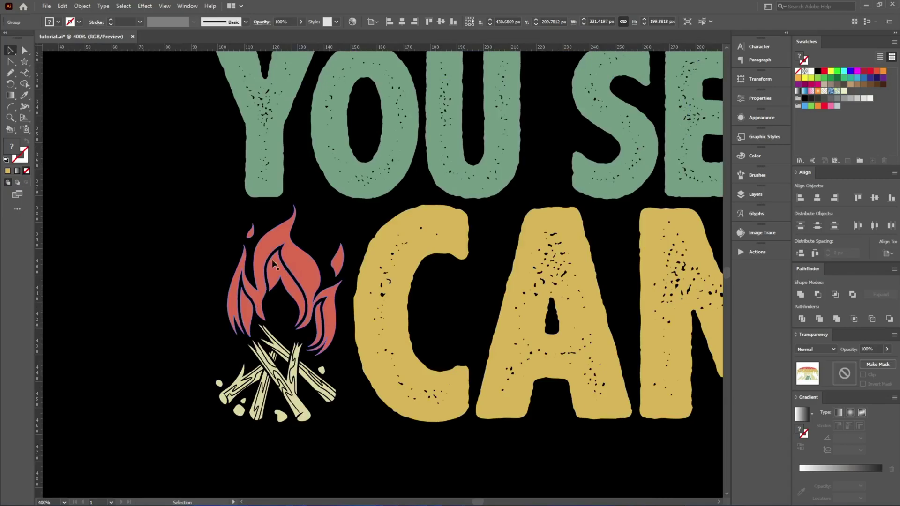
{"action": "scroll", "coordinate": [270, 272], "scroll_direction": "down", "scroll_amount": 5}
{"action": "scroll", "coordinate": [302, 210], "scroll_direction": "up", "scroll_amount": 2}
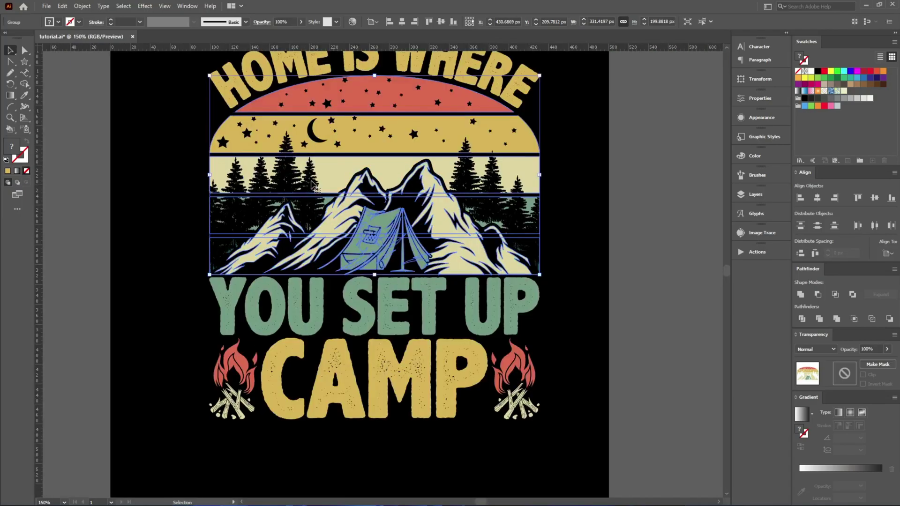
{"action": "left_click", "coordinate": [507, 360], "text": "shift"}
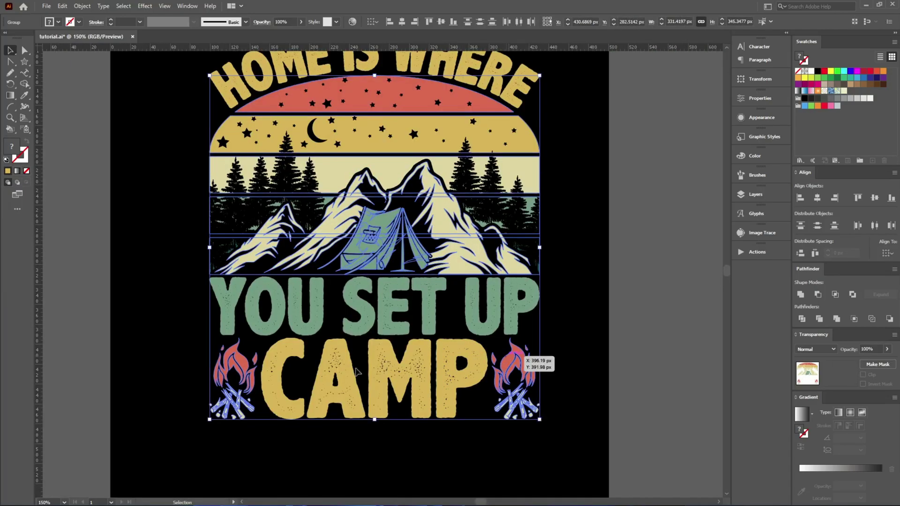
{"action": "left_click_drag", "start_coordinate": [356, 369], "coordinate": [218, 290]}
{"action": "key", "text": "ctrl+z"}
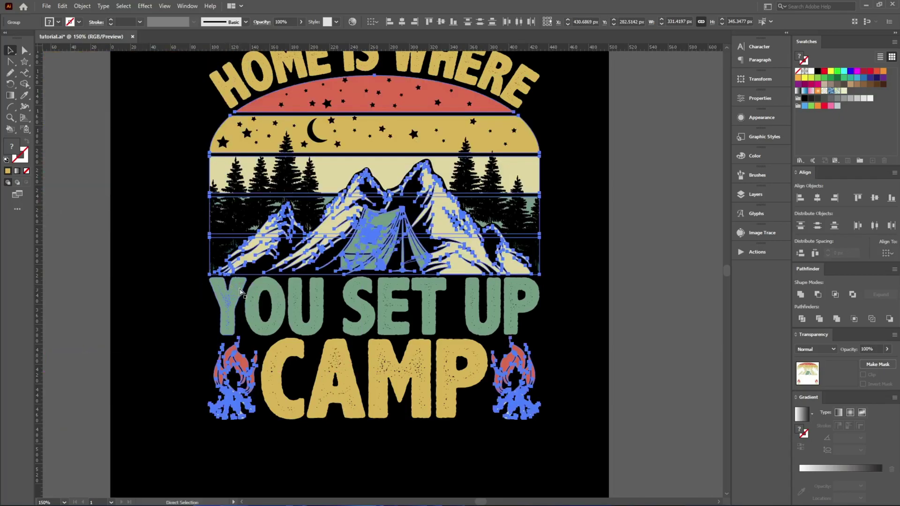
- Make an opacity mask for the scene and campfire group, turn off clipping, and enter mask editing
{"action": "scroll", "coordinate": [547, 306], "scroll_direction": "up", "scroll_amount": 3}
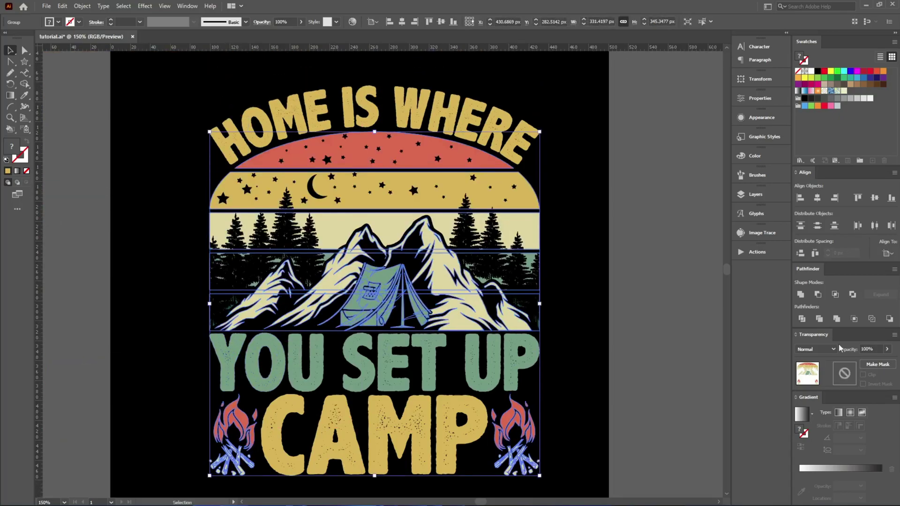
{"action": "left_click", "coordinate": [886, 366]}
{"action": "left_click", "coordinate": [863, 374]}
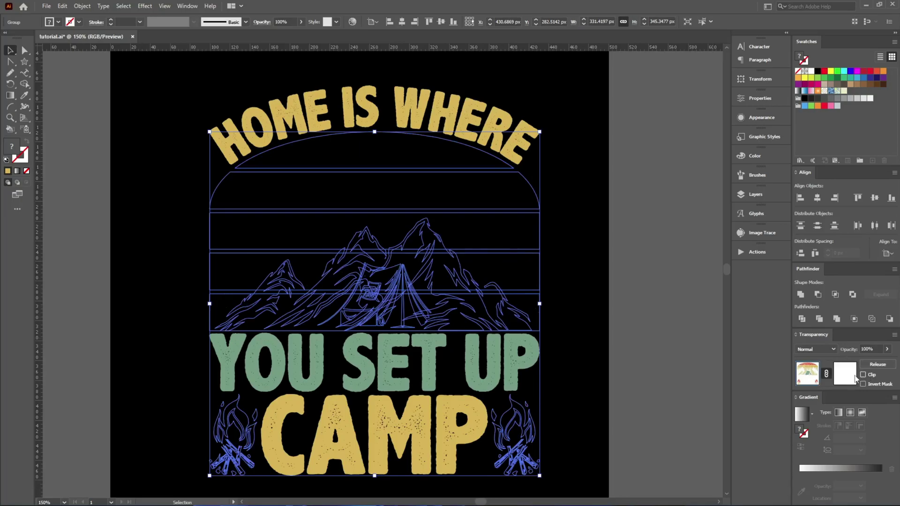
{"action": "left_click", "coordinate": [845, 373]}
{"action": "scroll", "coordinate": [441, 228], "scroll_direction": "down", "scroll_amount": 3}
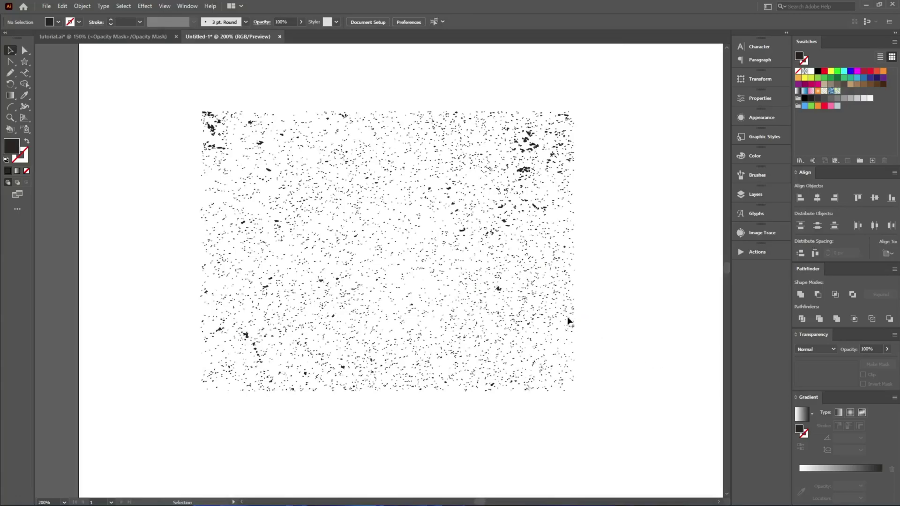
- Copy the black speckle texture from the Untitled-1 document into the opacity mask and move it over the upper part of the design
{"action": "left_click", "coordinate": [98, 37]}
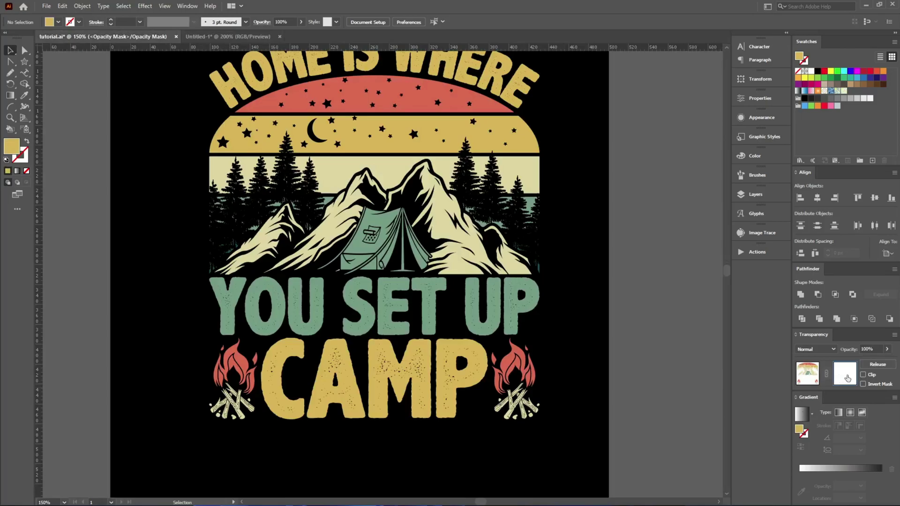
{"action": "left_click", "coordinate": [204, 35]}
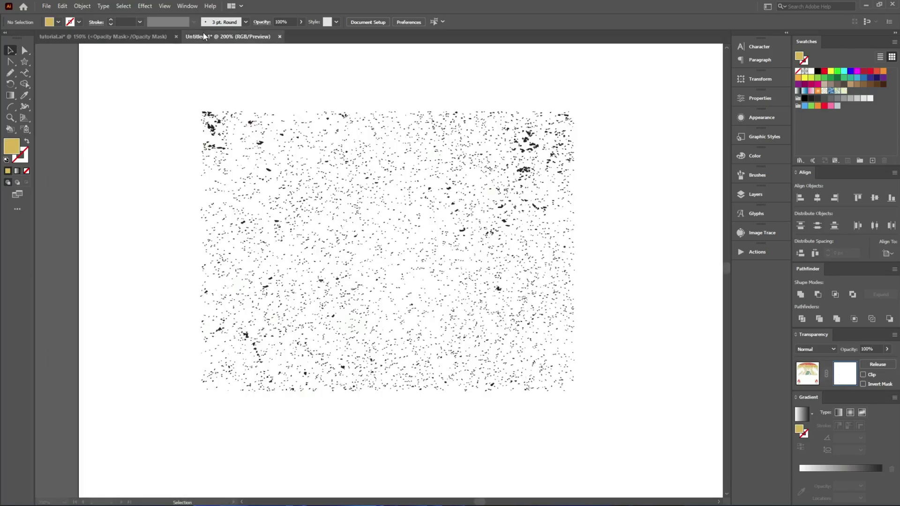
{"action": "left_click_drag", "start_coordinate": [341, 125], "coordinate": [286, 136]}
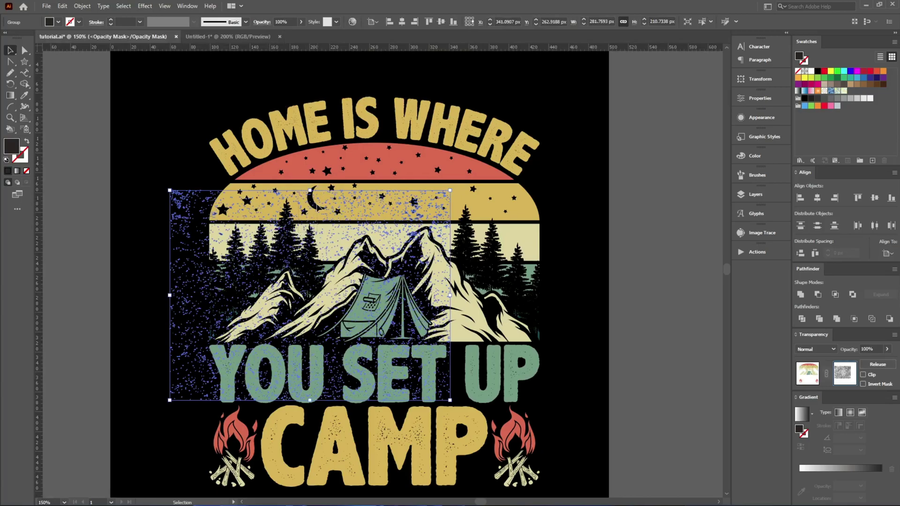
{"action": "left_click_drag", "start_coordinate": [345, 197], "coordinate": [349, 171]}
{"action": "scroll", "coordinate": [345, 175], "scroll_direction": "down", "scroll_amount": 3}
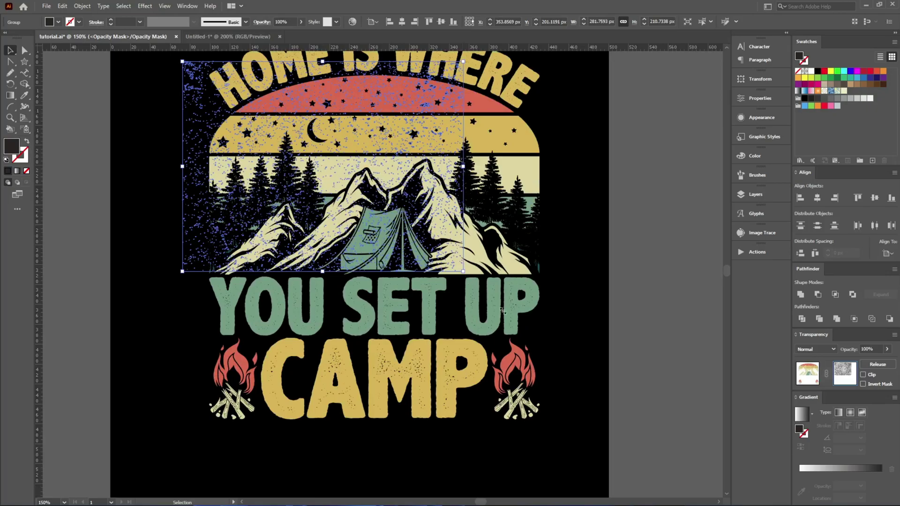
- Stretch the speckle texture to about 401 × 385 px to cover the scene and campfires, and exit opacity mask editing
{"action": "left_click_drag", "start_coordinate": [503, 310], "coordinate": [582, 444]}
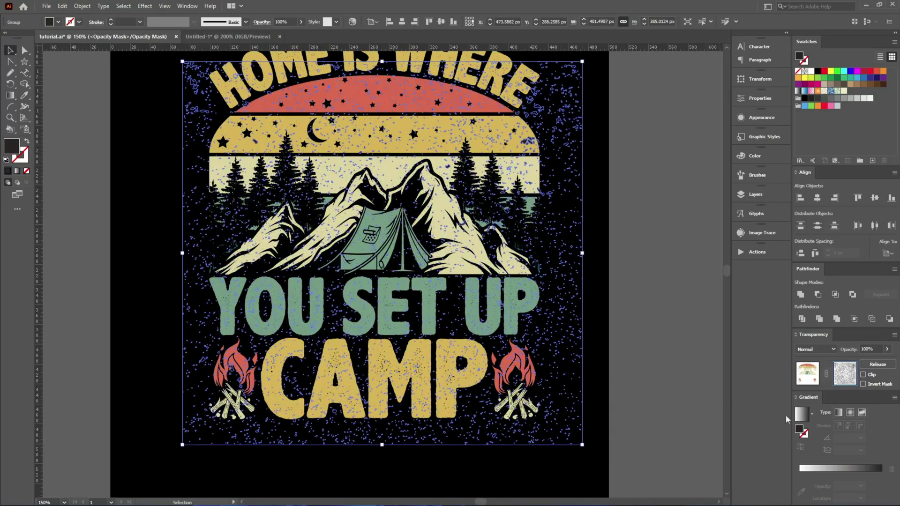
{"action": "left_click", "coordinate": [811, 382]}
{"action": "left_click", "coordinate": [667, 356]}
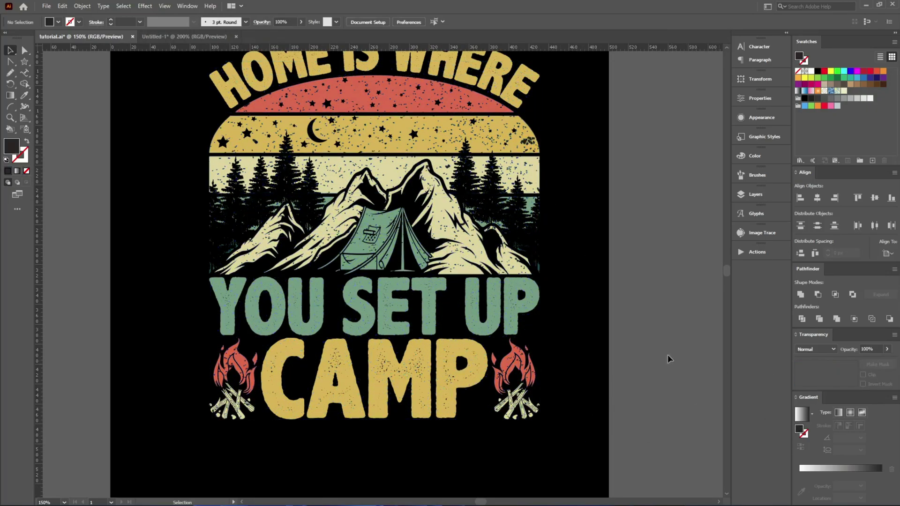
- Select all the artwork, center it horizontally and vertically on the artboard, and enlarge it to fill more of the black background
{"action": "key", "text": "ctrl+0"}
{"action": "key", "text": "ctrl+a"}
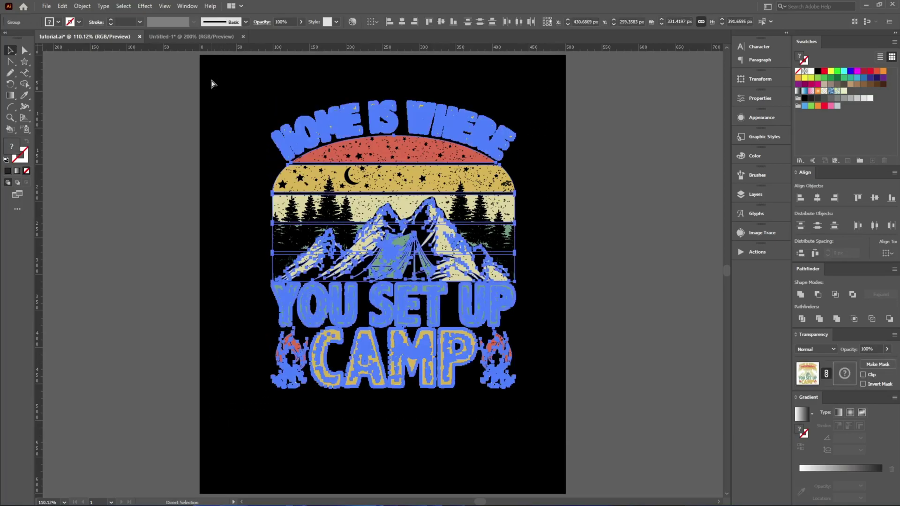
{"action": "left_click", "coordinate": [402, 21]}
{"action": "left_click", "coordinate": [440, 21]}
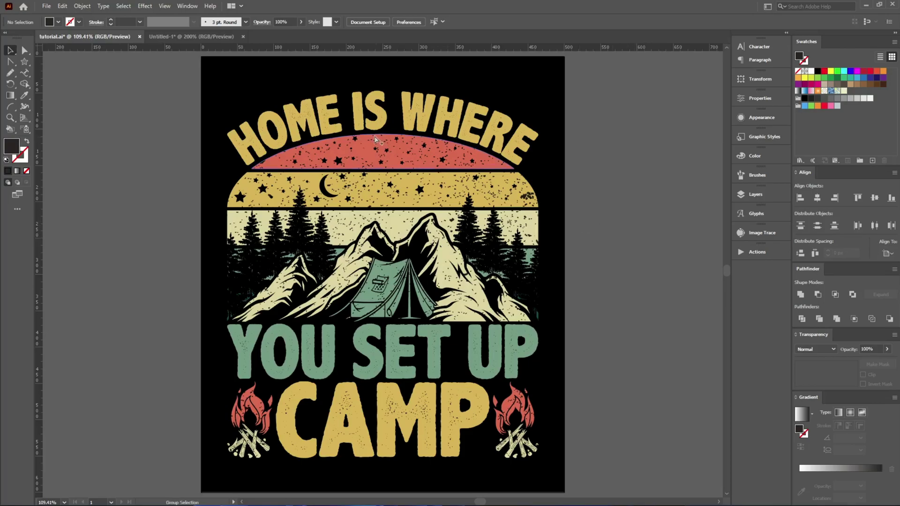
- Examine the speckle texture across the stripes, mountains, tent, lettering and campfires up close, and return to the full artboard view
{"action": "scroll", "coordinate": [360, 132], "scroll_direction": "up", "scroll_amount": 3}
{"action": "scroll", "coordinate": [360, 132], "scroll_direction": "down", "scroll_amount": 2}
{"action": "scroll", "coordinate": [363, 150], "scroll_direction": "down", "scroll_amount": 2}
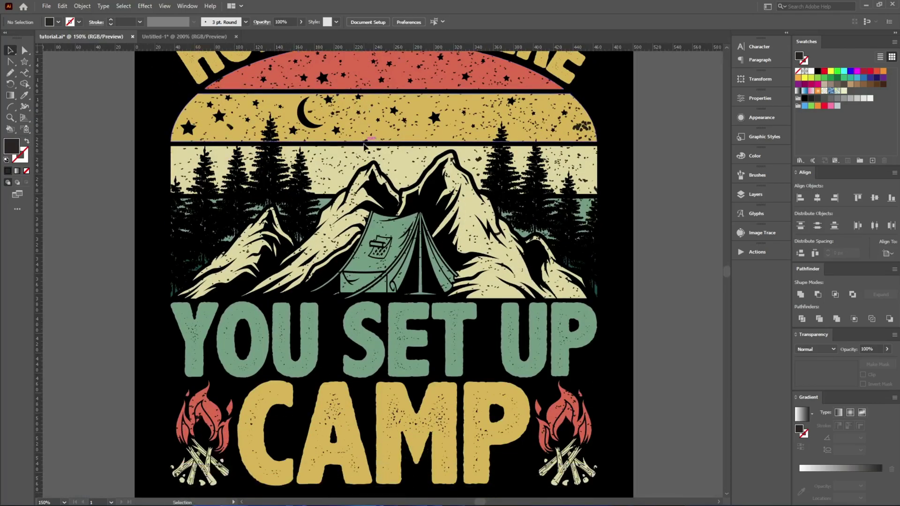
{"action": "scroll", "coordinate": [385, 177], "scroll_direction": "down", "scroll_amount": 2}
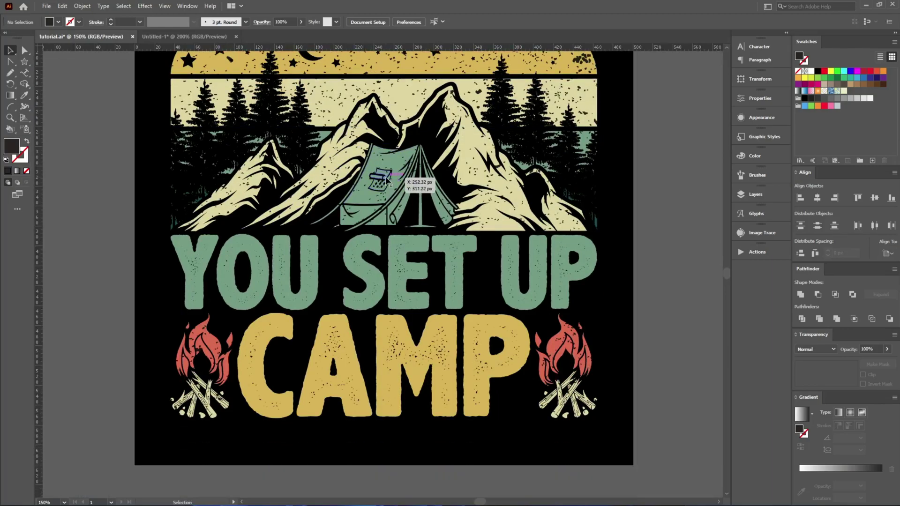
{"action": "scroll", "coordinate": [645, 314], "scroll_direction": "up", "scroll_amount": 2}
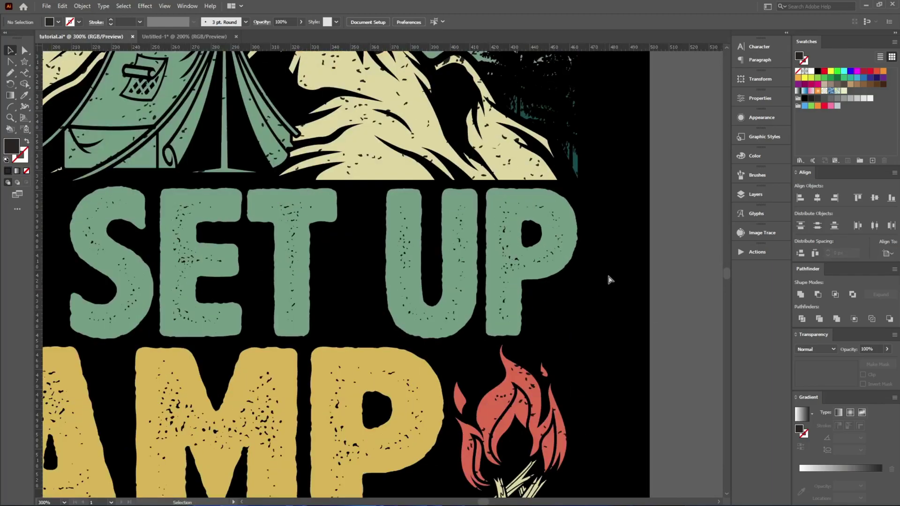
{"action": "scroll", "coordinate": [608, 279], "scroll_direction": "down", "scroll_amount": 4}
{"action": "key", "text": "ctrl+0"}
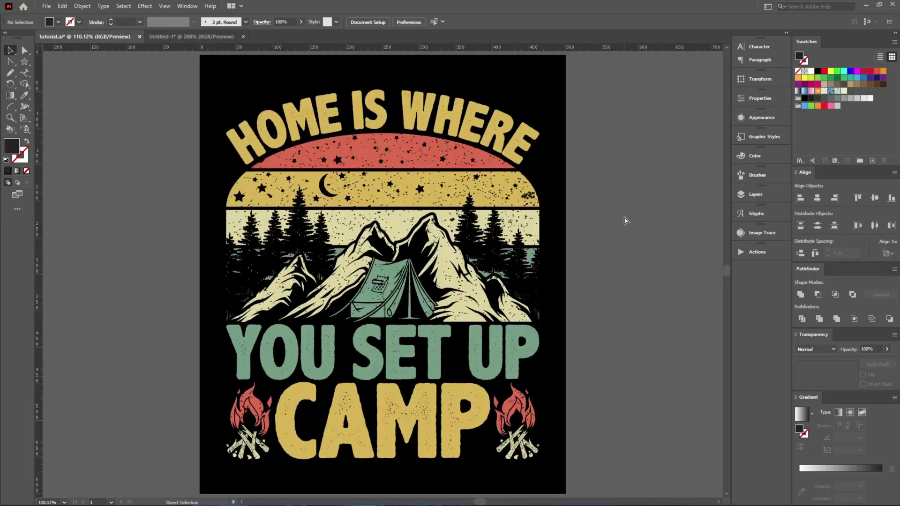